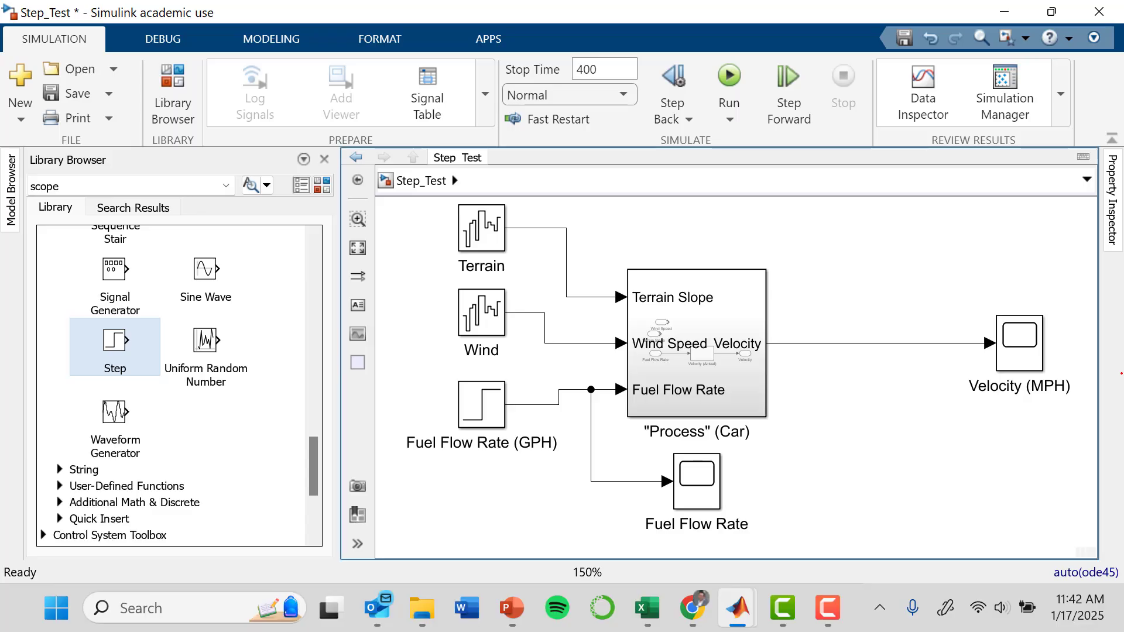
- Examine the car process block, its terrain, wind and fuel flow inputs, its velocity scope and the simulation stop time
left_click(765, 362)
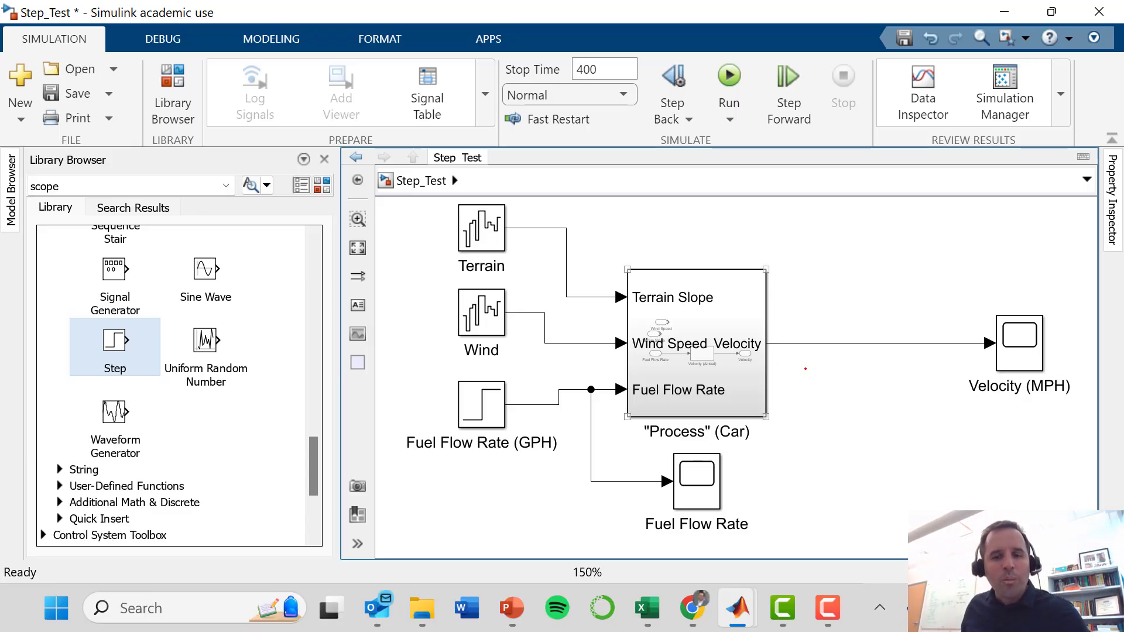
left_click(738, 315)
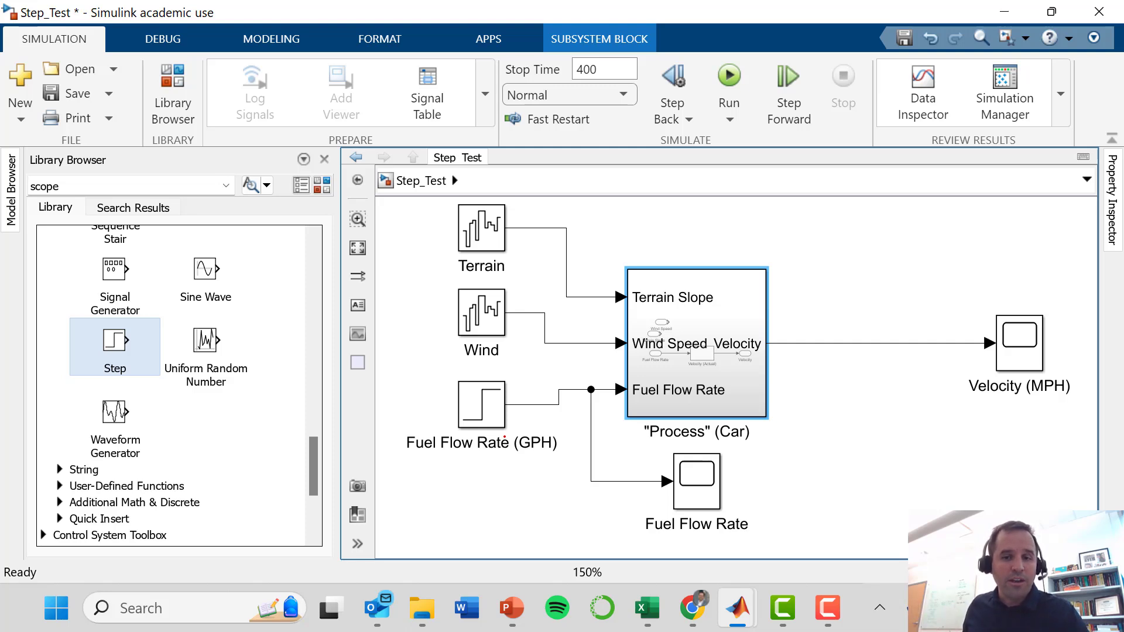
left_click(721, 396)
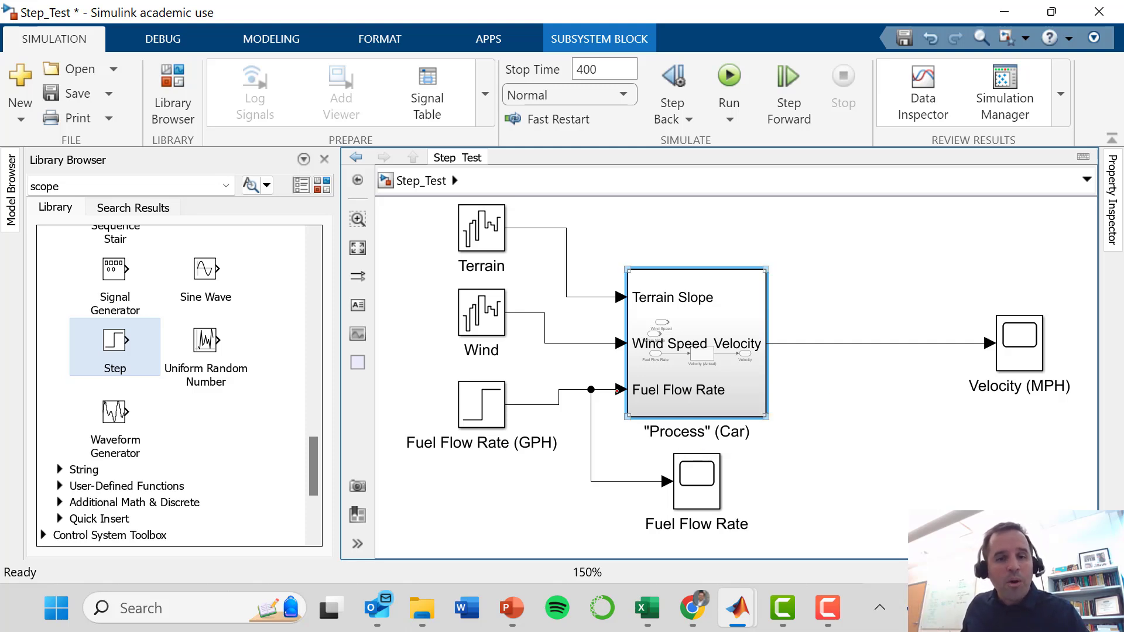
left_click(471, 228)
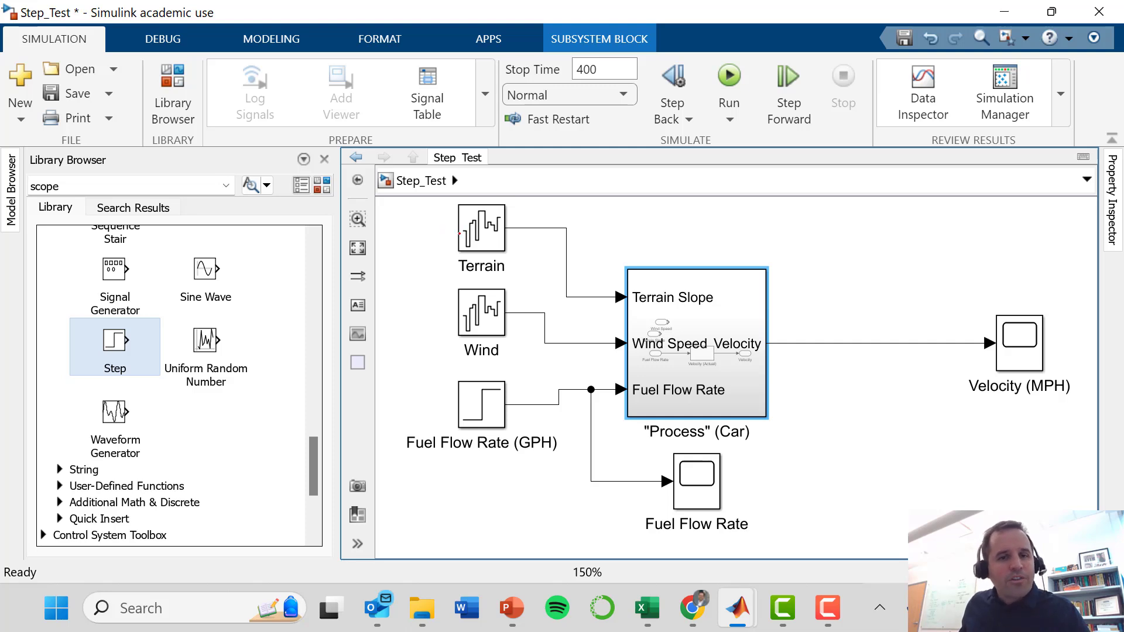
left_click(530, 322)
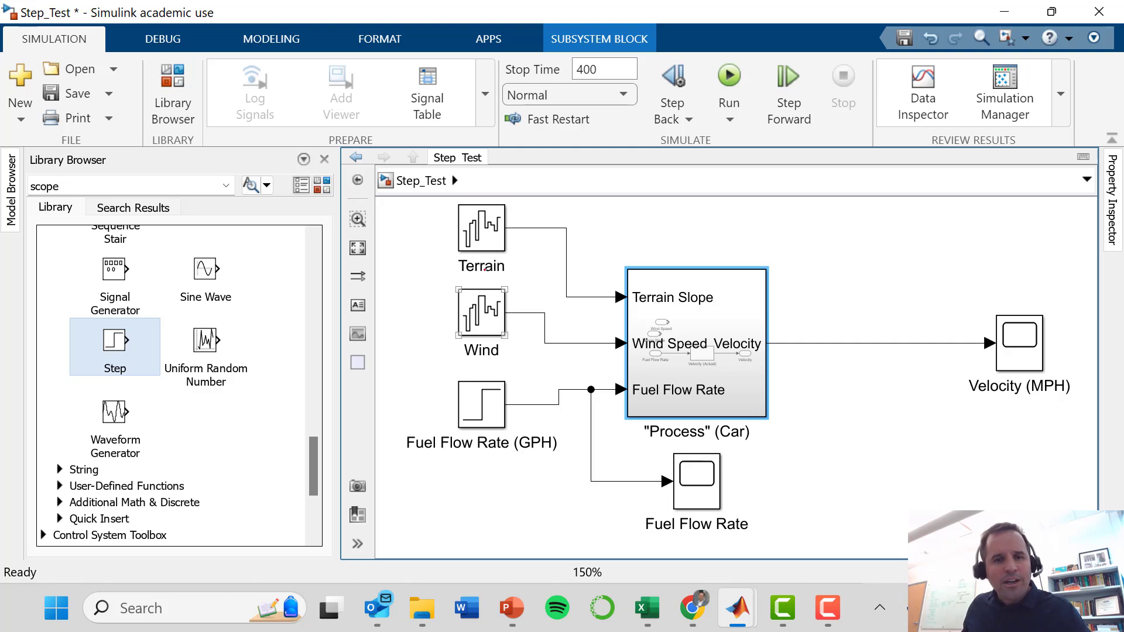
left_click(722, 294)
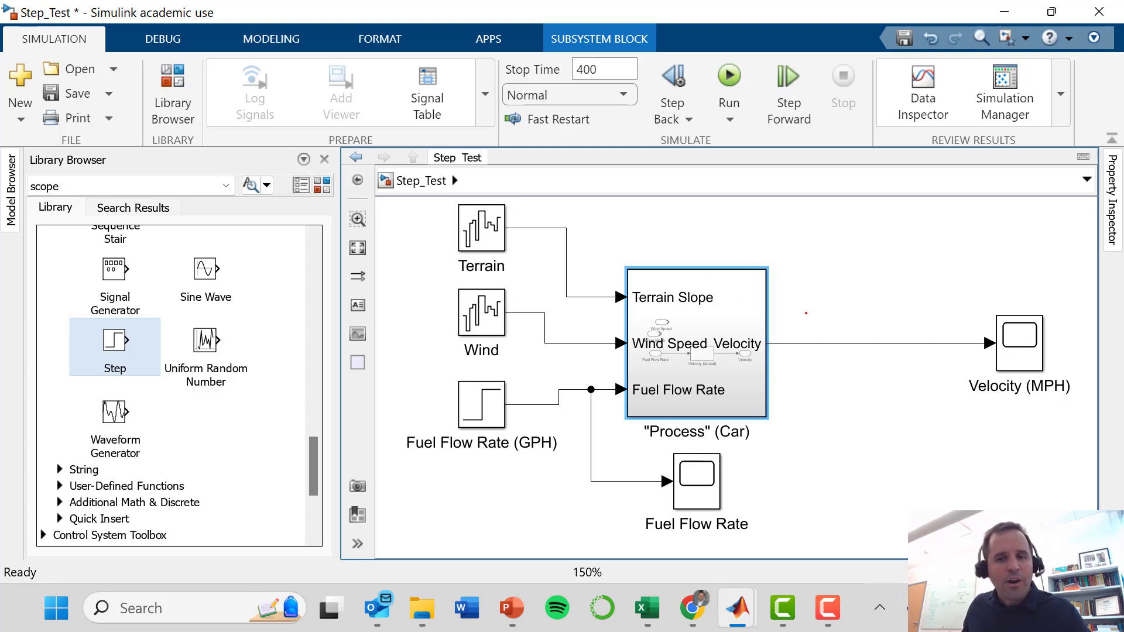
left_click(504, 388)
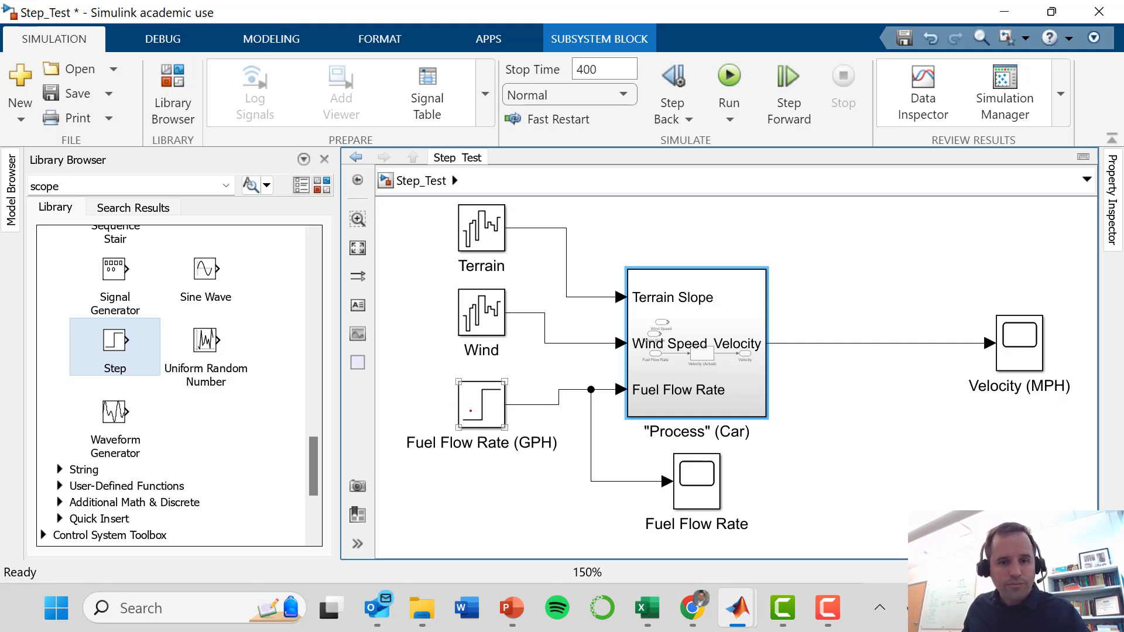
left_click(1020, 352)
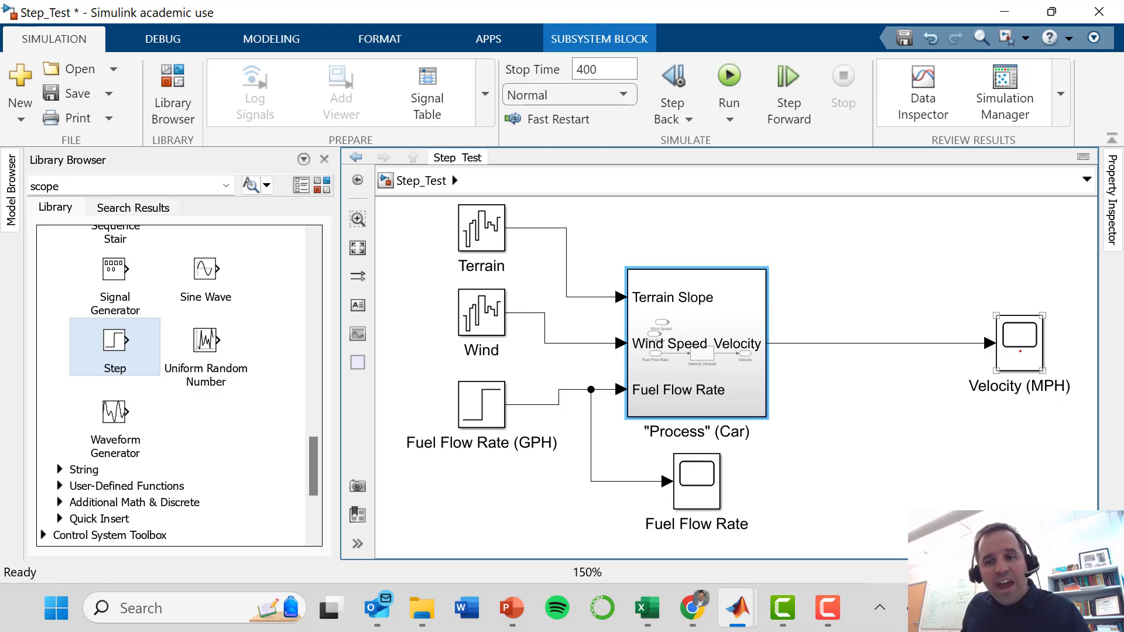
left_click(971, 366)
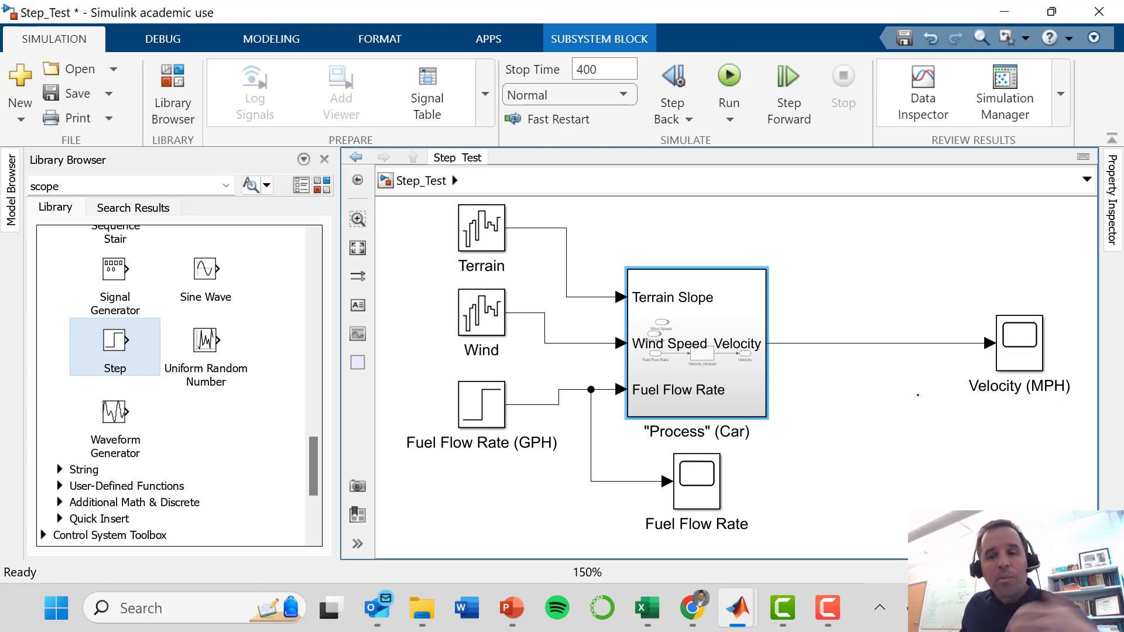
left_click(1006, 354)
left_click(486, 392)
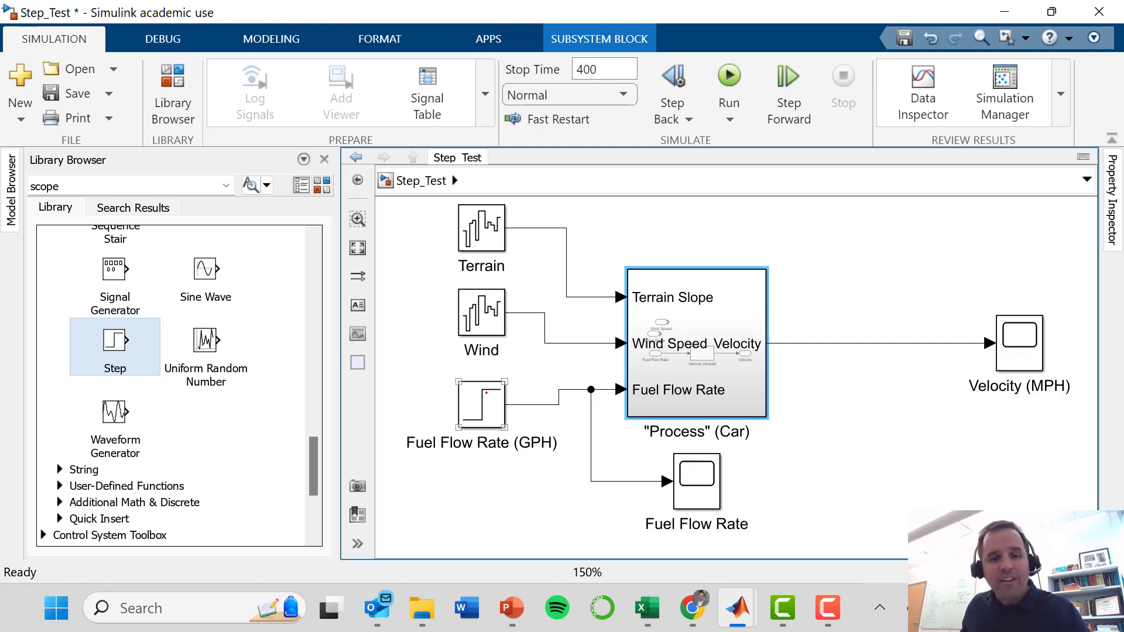
left_click(922, 277)
left_click(1009, 365)
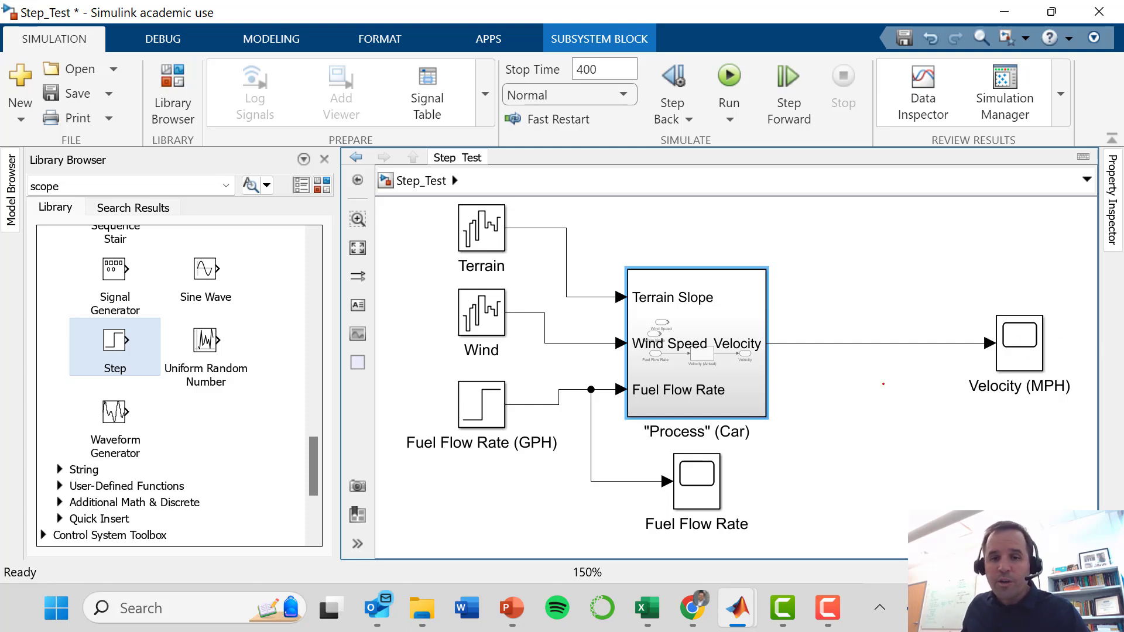
left_click(577, 69)
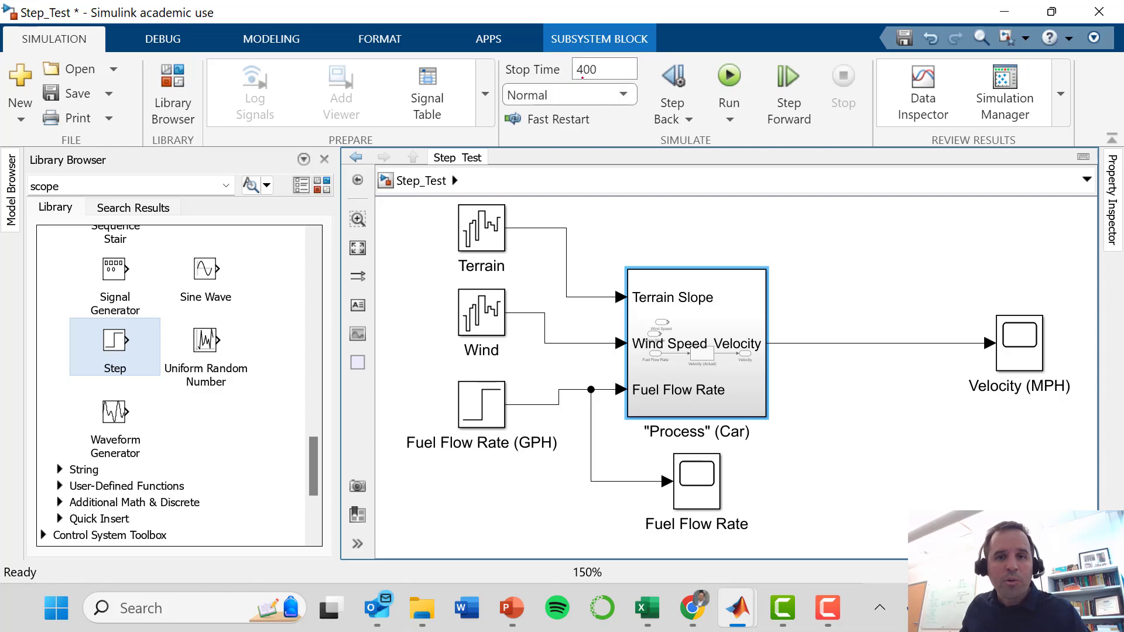
- Review the step time, initial value and final value of the Fuel Flow Rate (GPH) step block
left_click(479, 403)
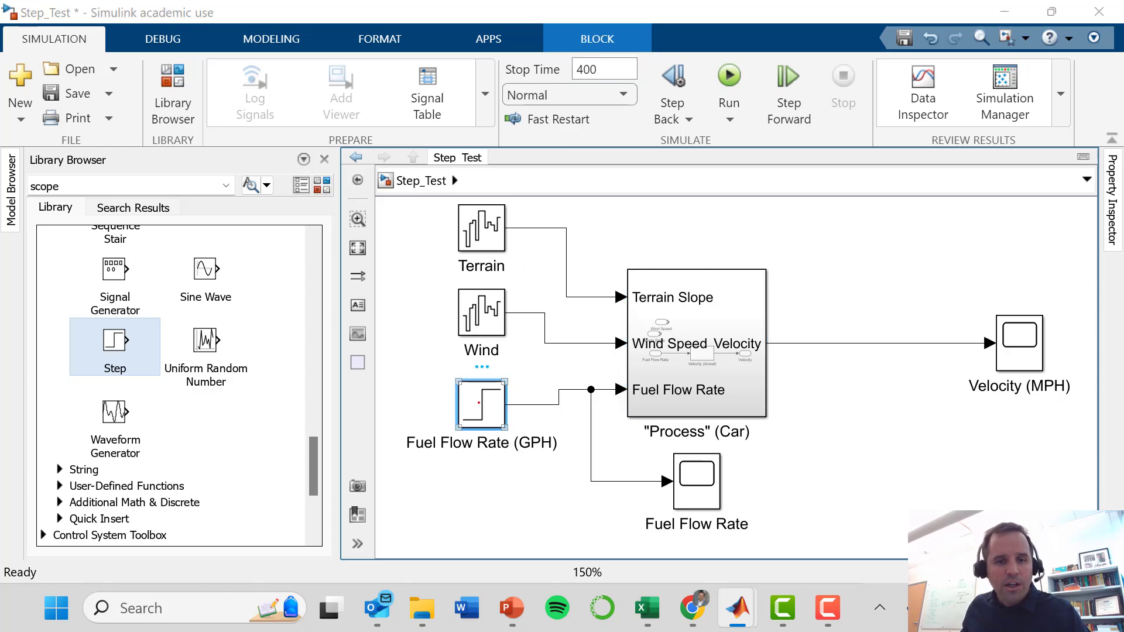
double_click(479, 403)
left_click(527, 353)
left_click(550, 404)
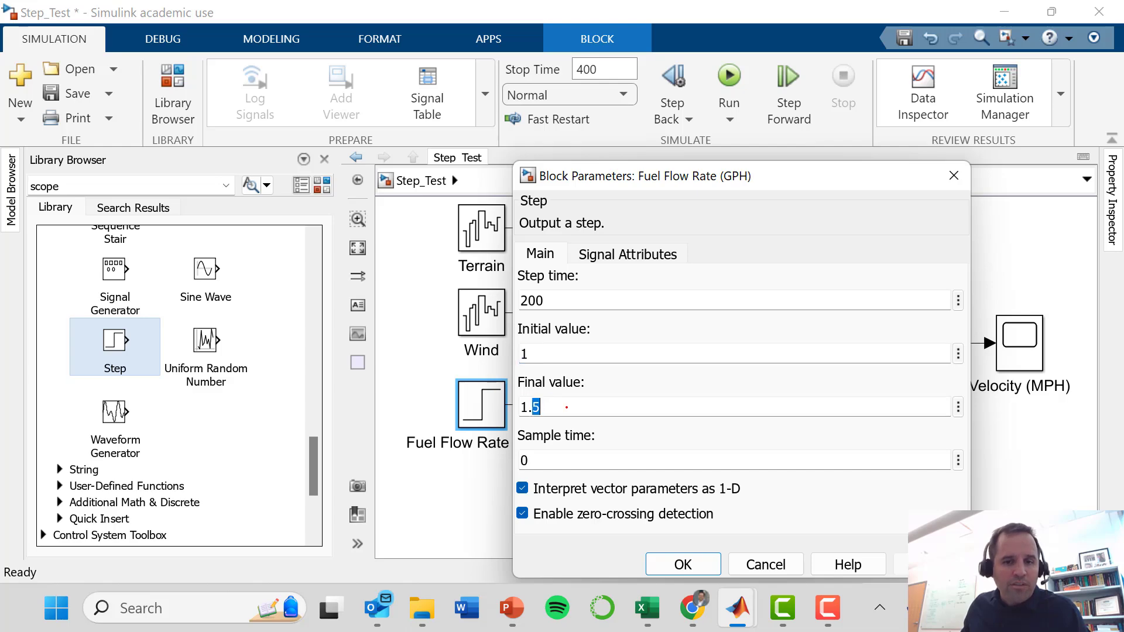
left_click(563, 301)
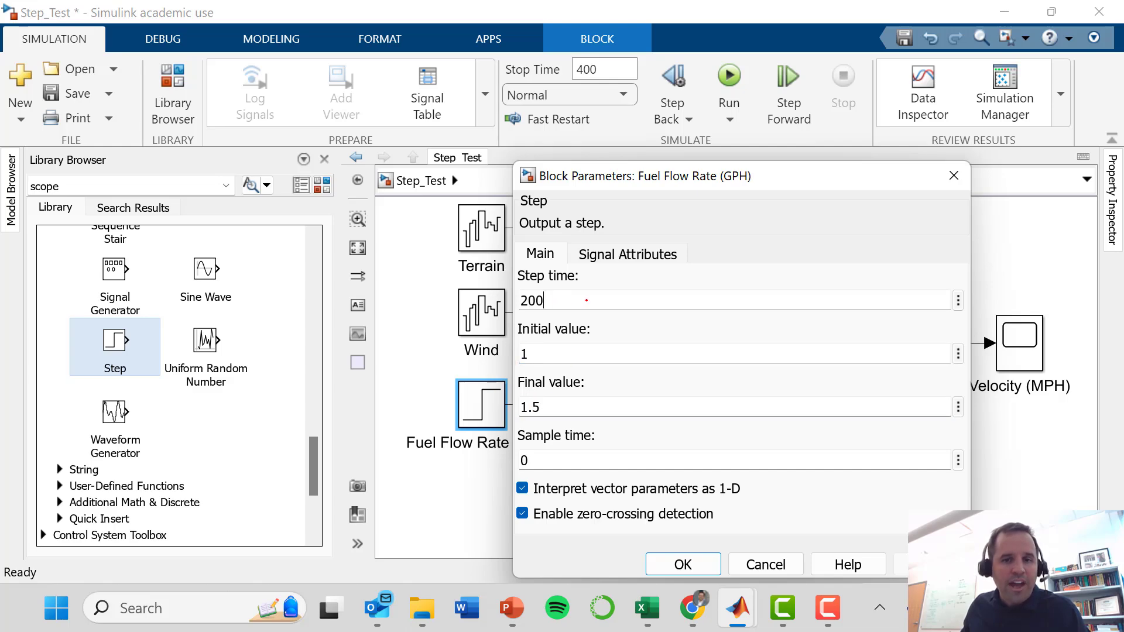
left_click(953, 175)
- Run the simulation and view the velocity response full-screen in the Velocity (MPH) scope
left_click(729, 75)
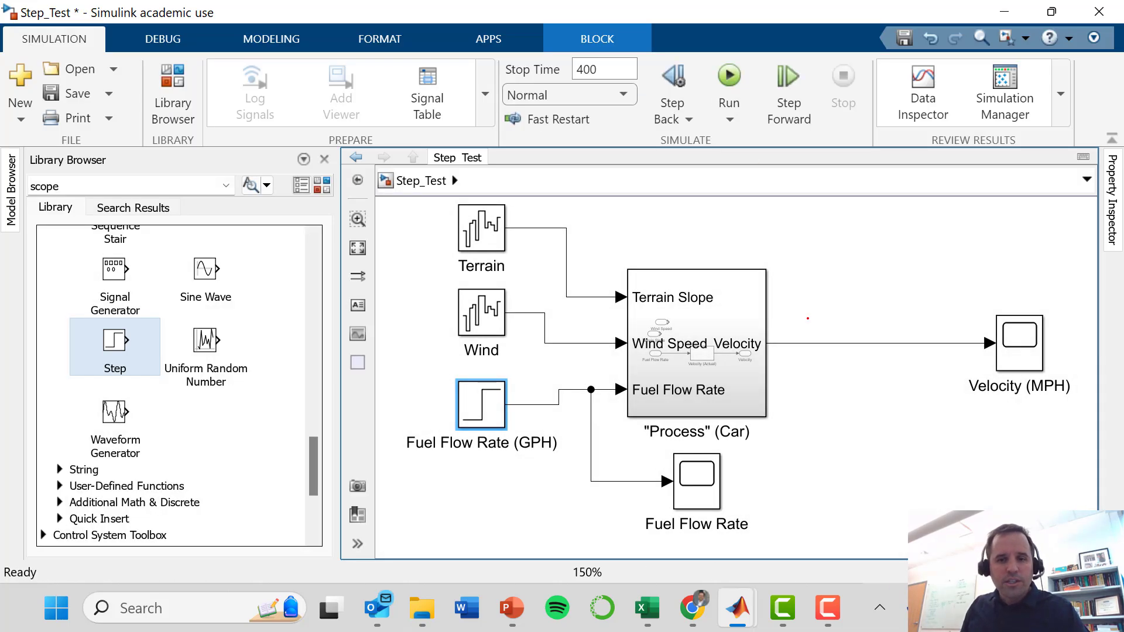
left_click(1012, 352)
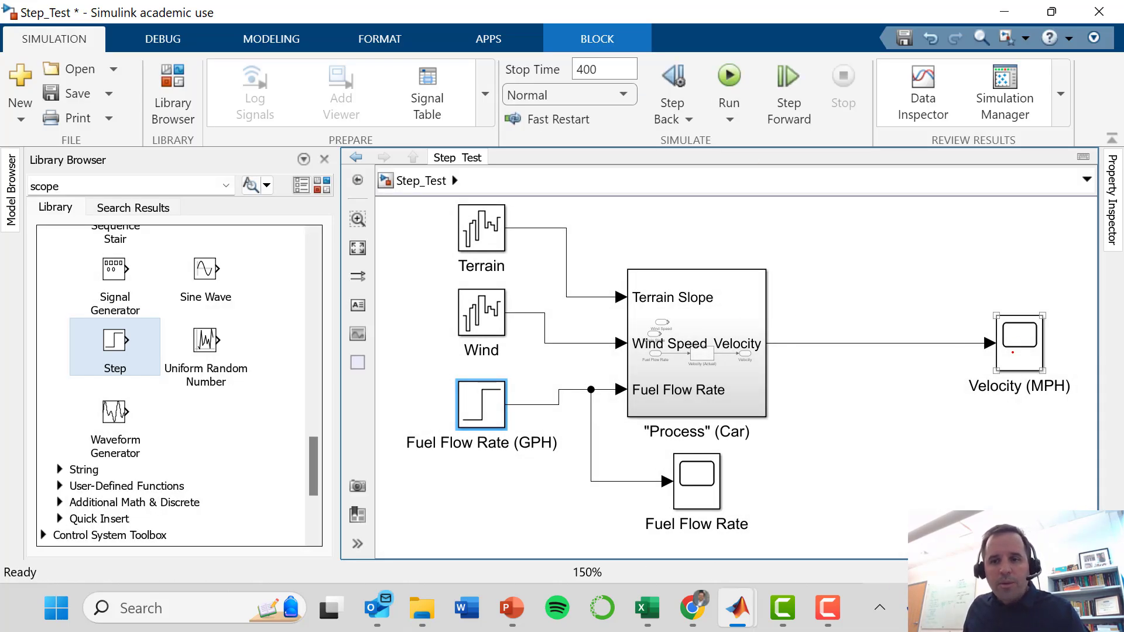
double_click(1012, 351)
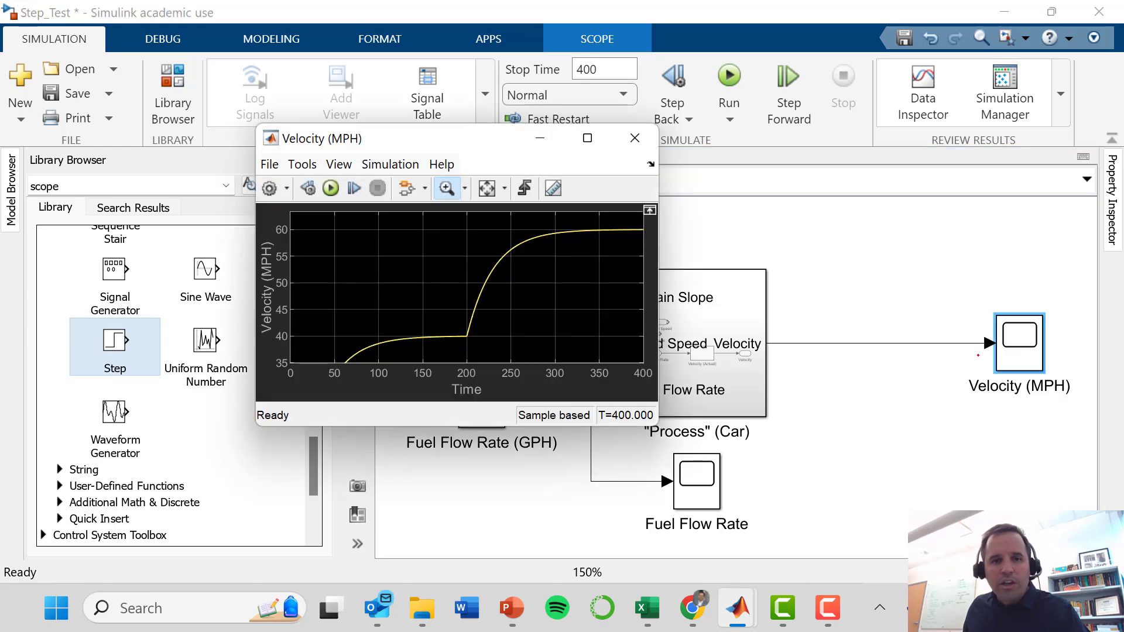
left_click(588, 139)
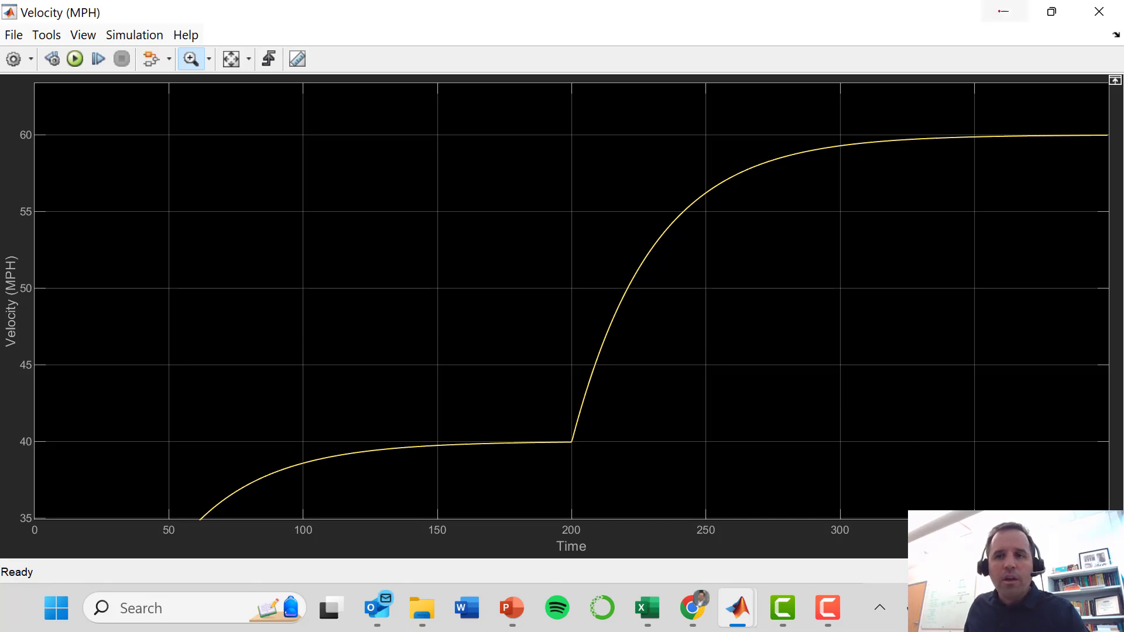
left_click(1005, 11)
- View the step input full-screen in the Fuel Flow Rate scope
left_click(694, 496)
double_click(695, 496)
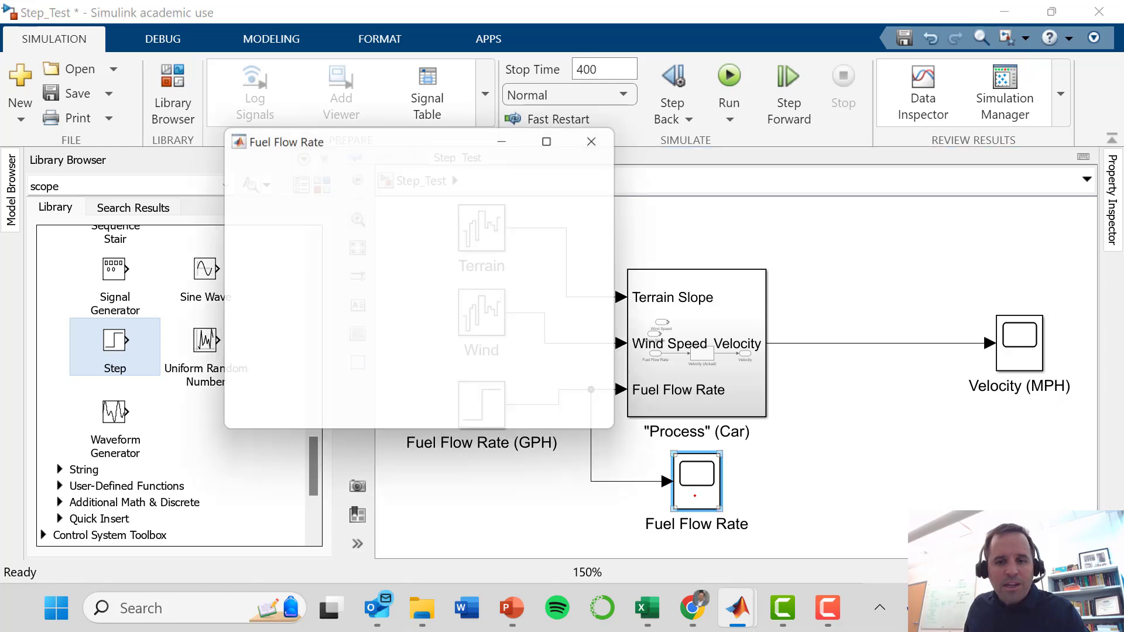
left_click(557, 136)
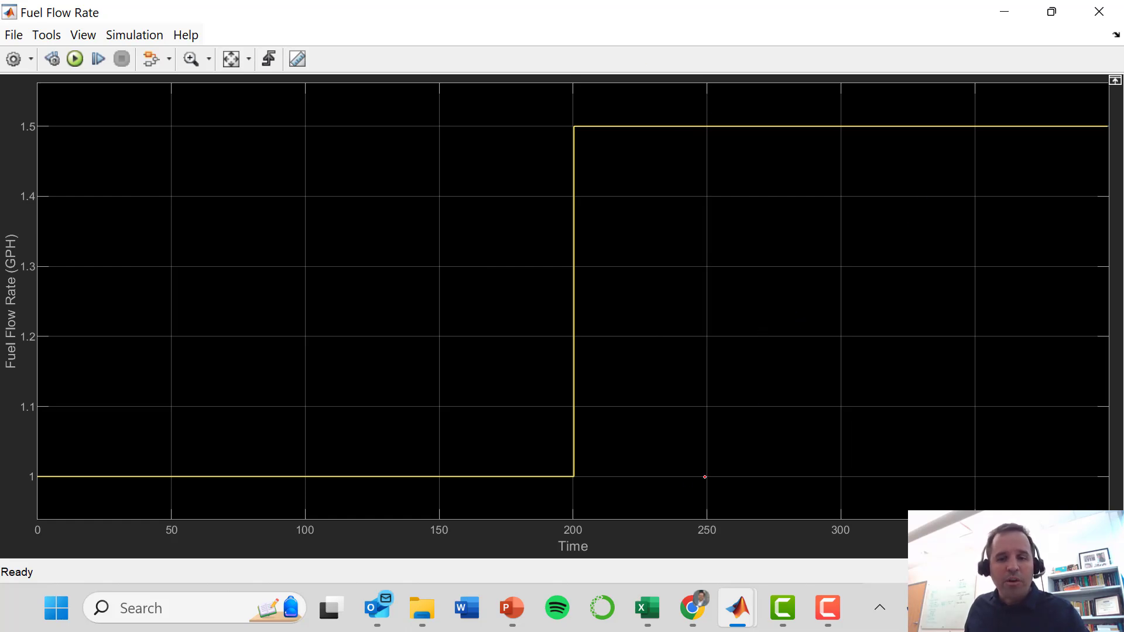
- In the Excel workbook tuning.xlsx, enter 1 for Flow Rate 1 (u1) and 1.5 for Flow Rate 2 (U2)
left_click(647, 607)
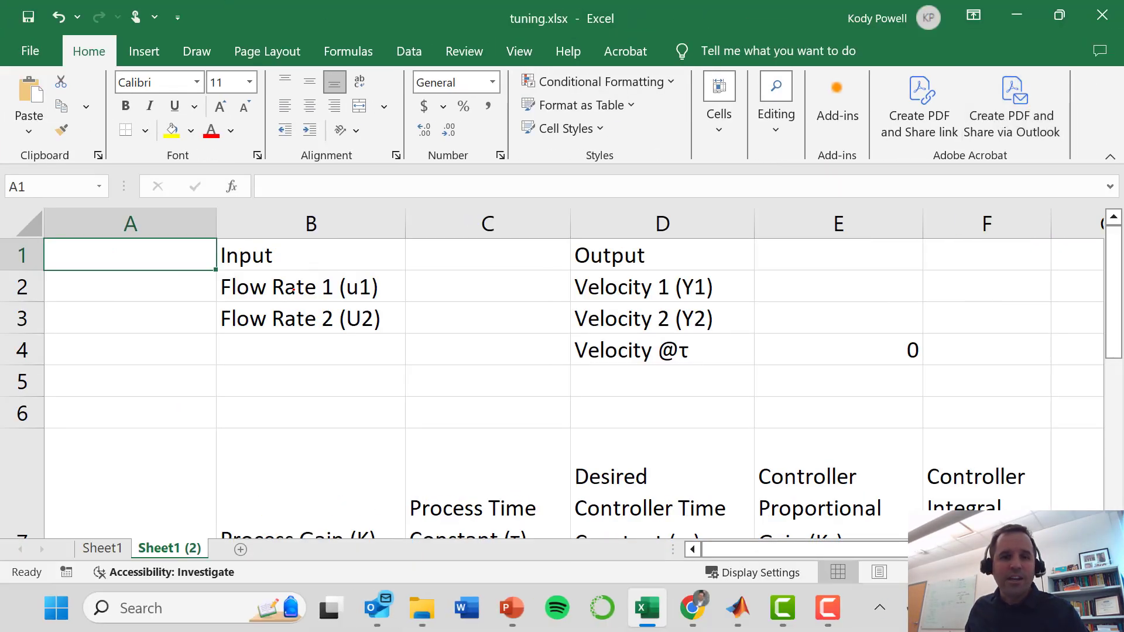
left_click(408, 293)
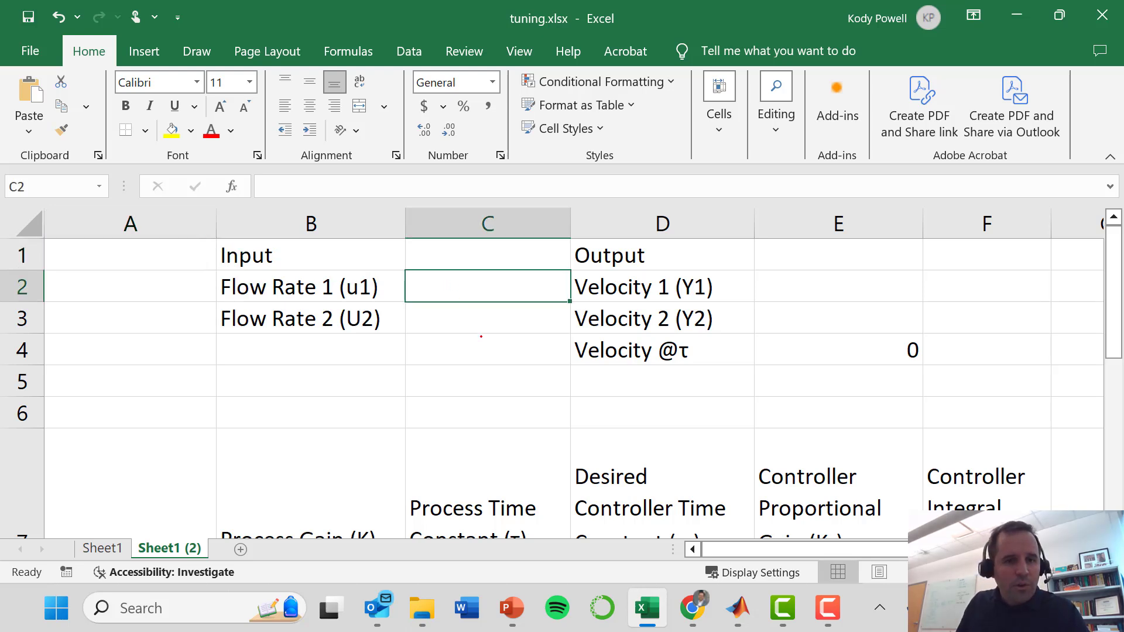
type("1")
key("Return")
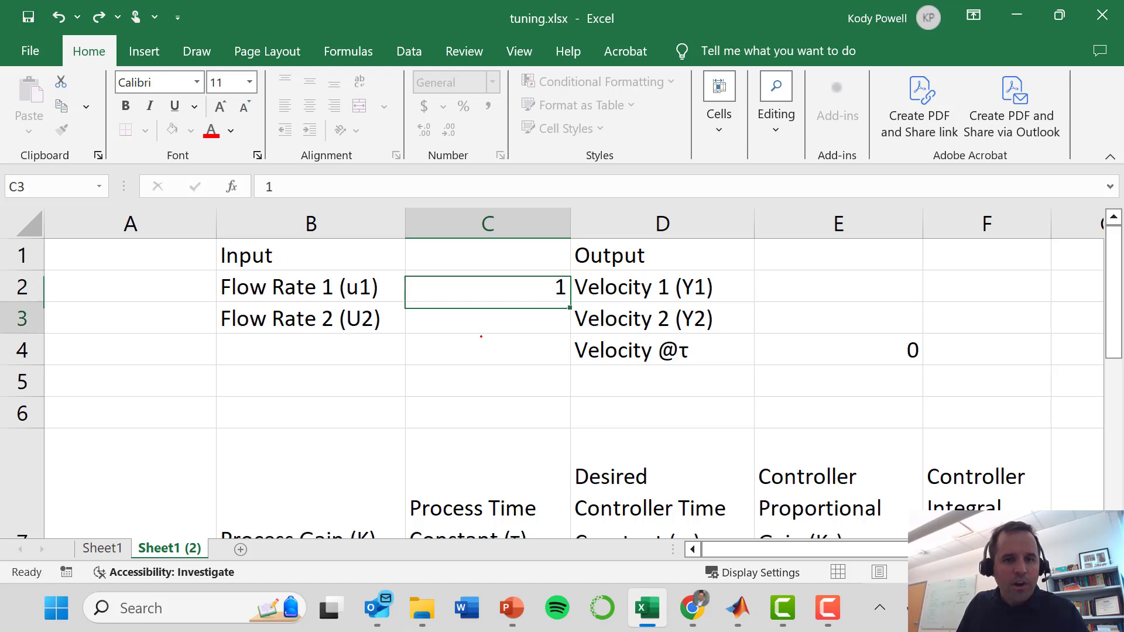
type("1.5")
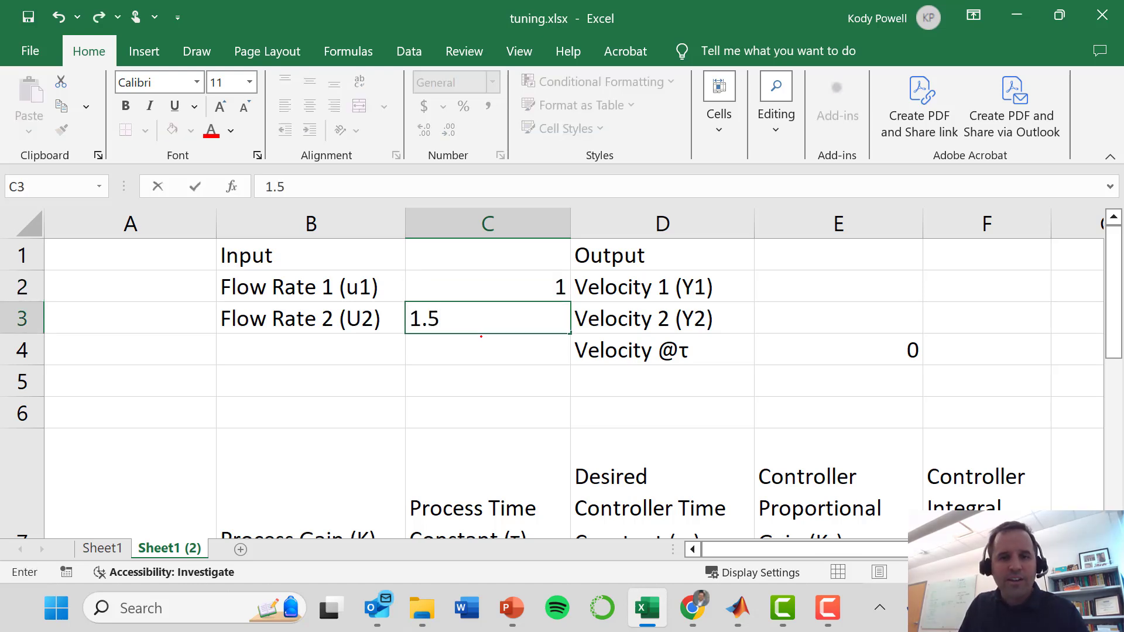
key("Tab")
- Enter 40 for Velocity 1 (Y1) in E2 and 60 for Velocity 2 (Y2) in E3
key("Up")
key("Right")
type("40")
key("Return")
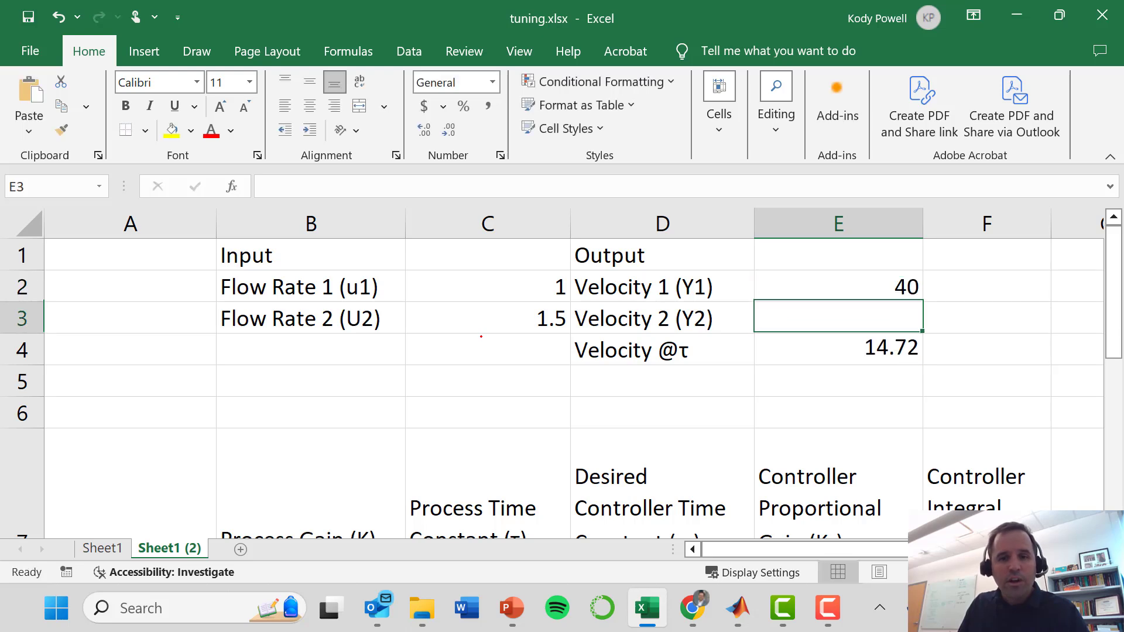
type("60")
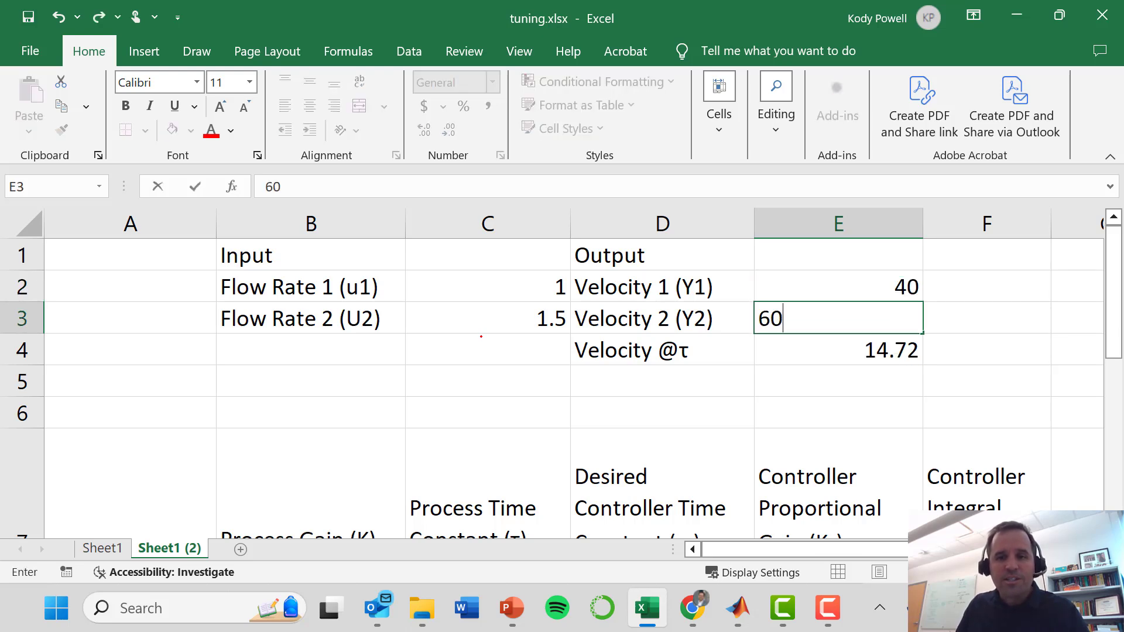
key("Up")
key("Down")
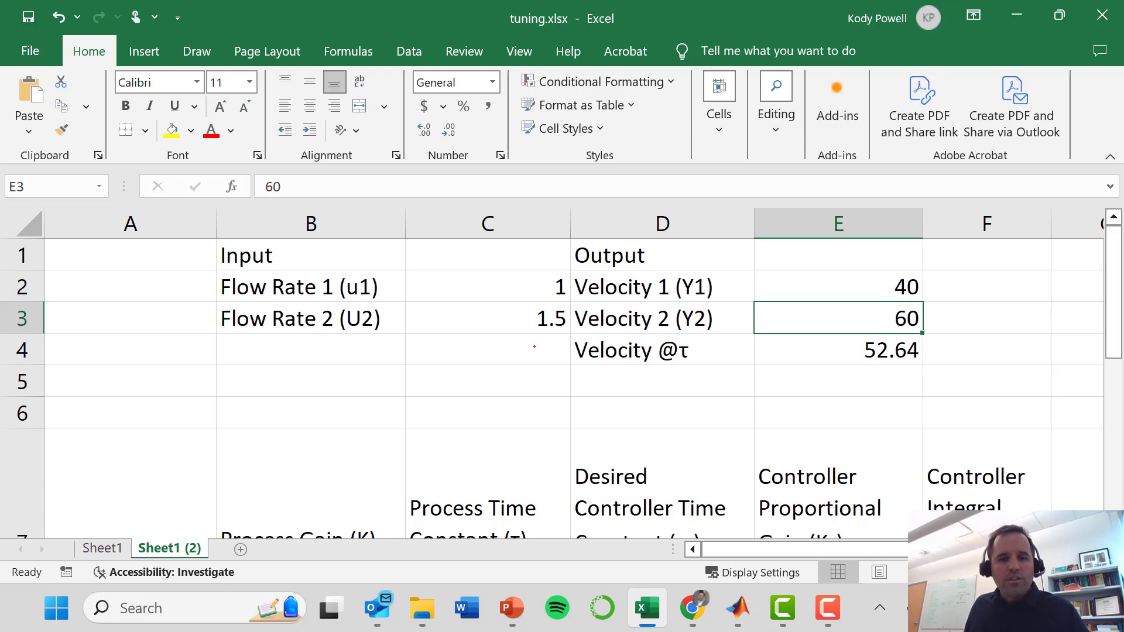
- Inspect the Process Gain (K) formula in B8 and the cells it references, leaving the formula as it is
left_click_drag(1114, 315, 1114, 359)
left_click(291, 488)
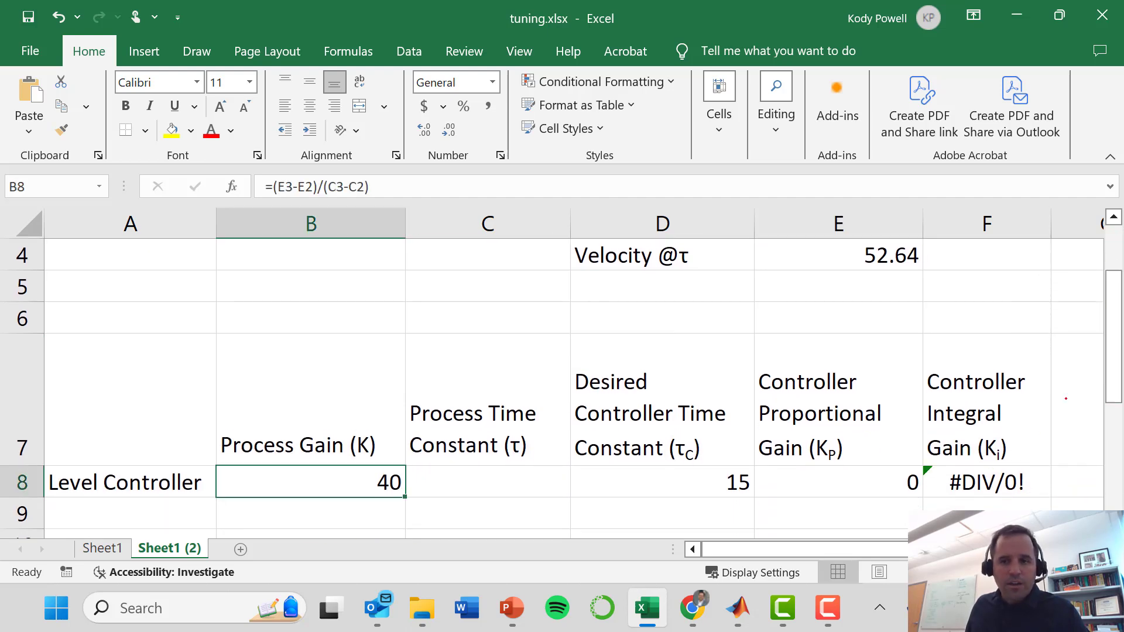
scroll(563, 406, "down", 3)
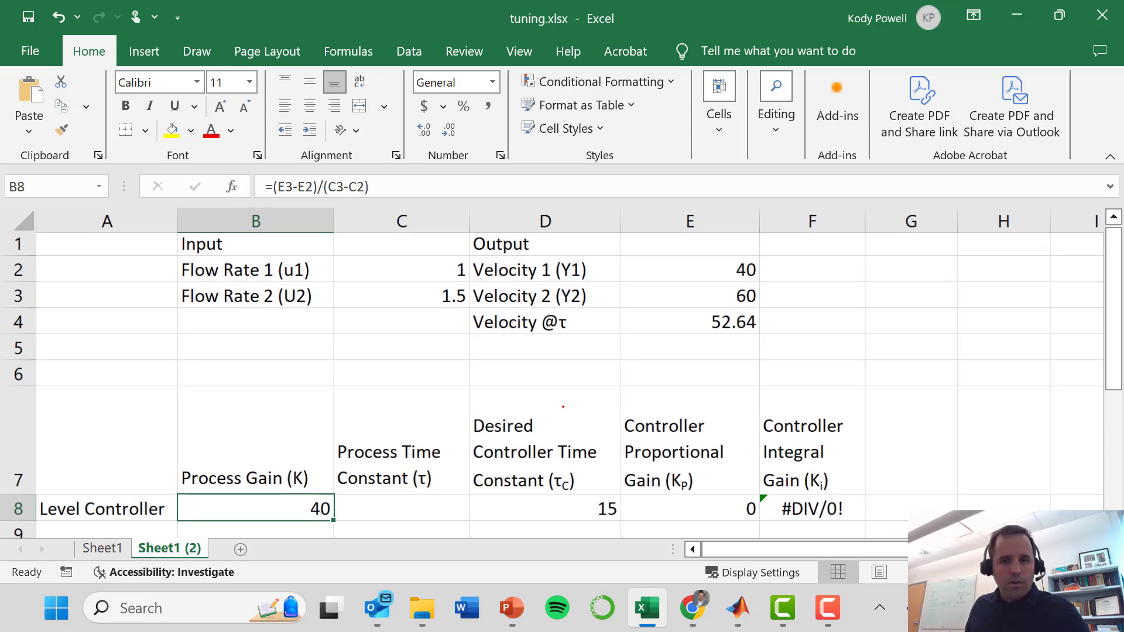
left_click(297, 186)
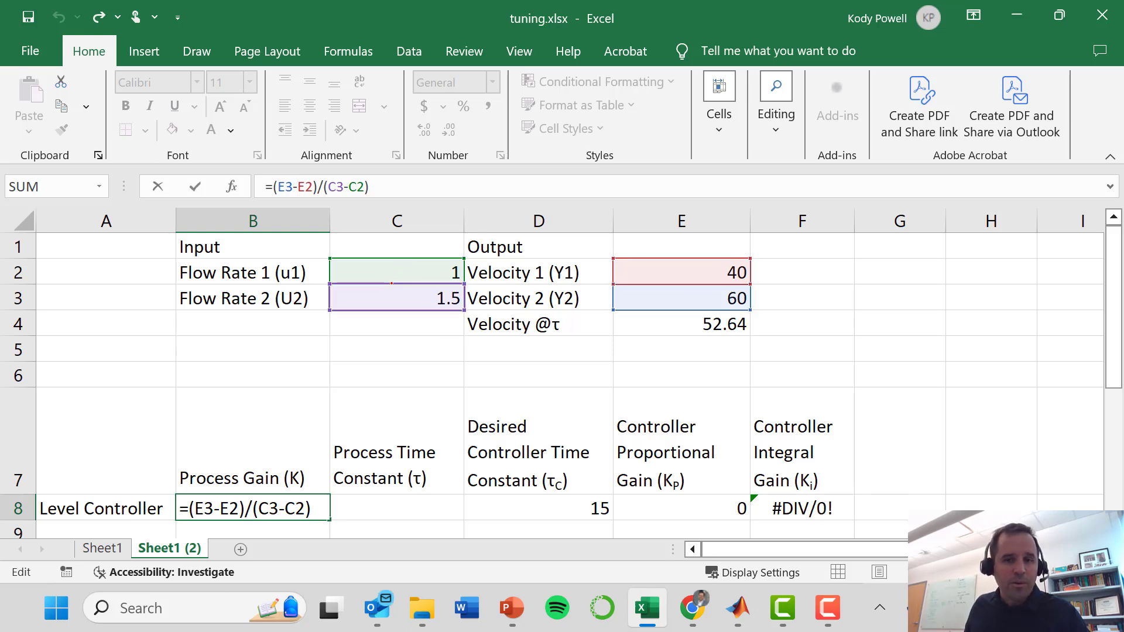
left_click(643, 353)
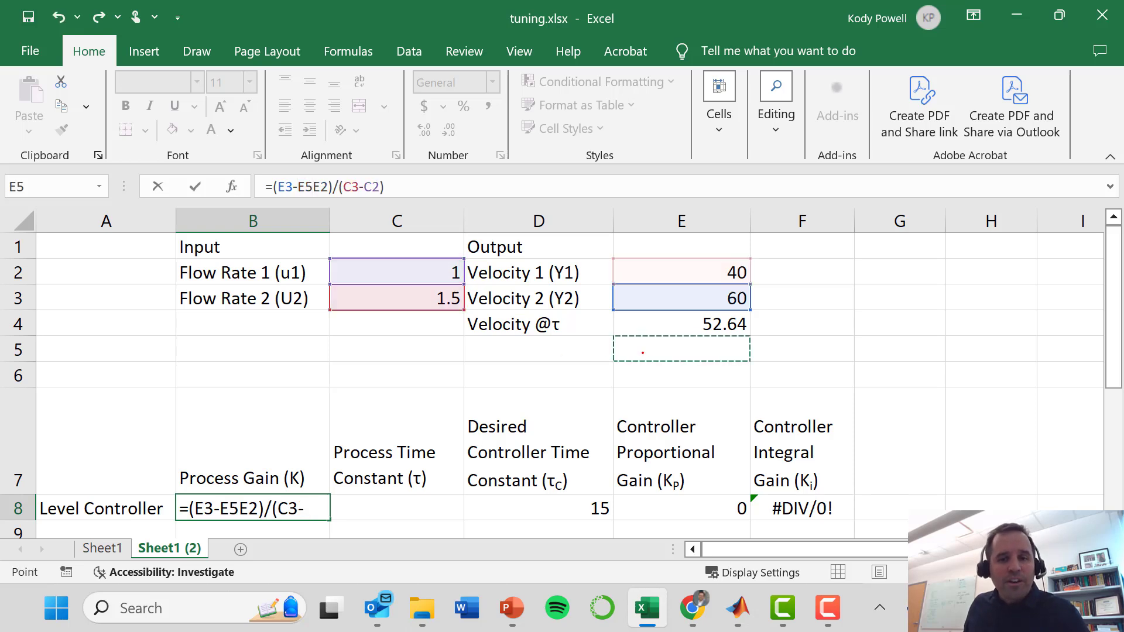
key("Escape")
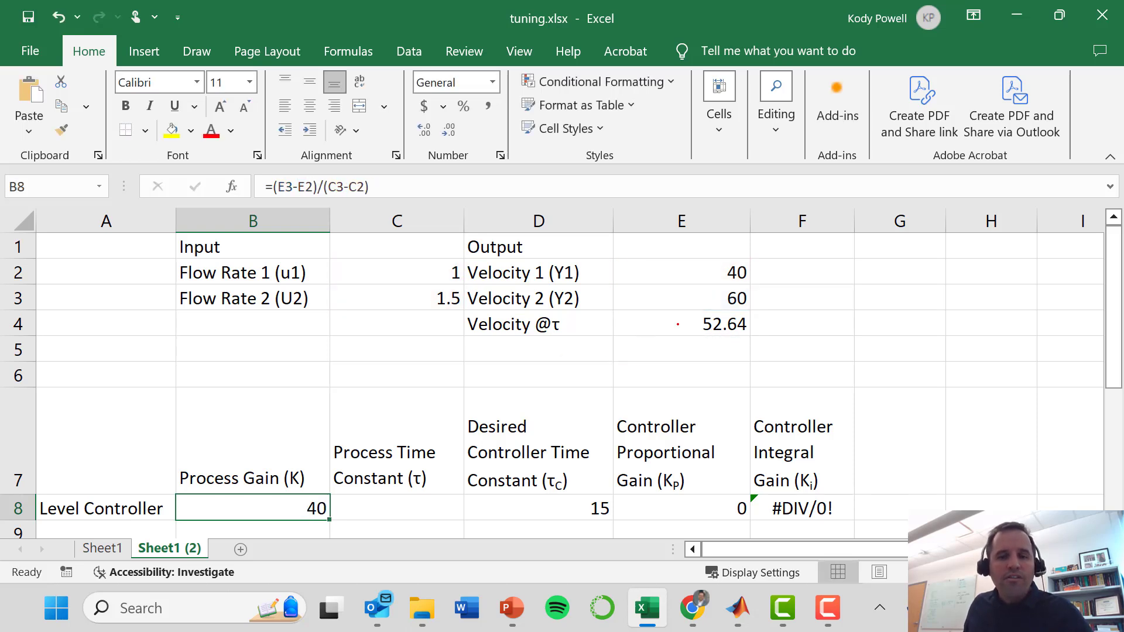
- Inspect the Velocity @τ formula in E4
left_click(618, 315)
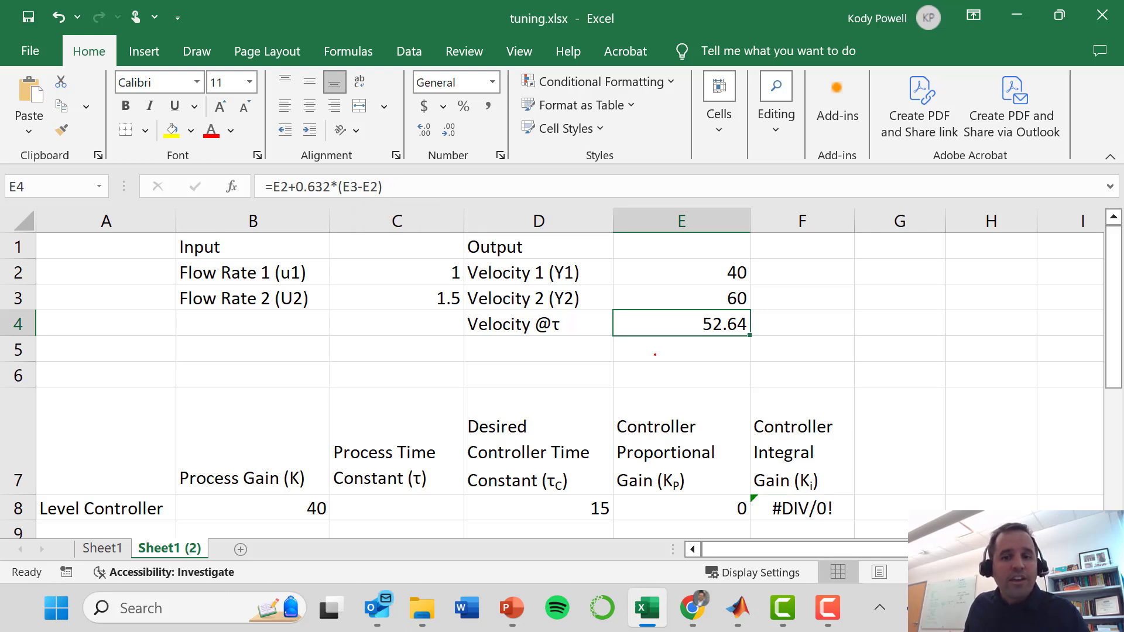
left_click(655, 354)
left_click(672, 322)
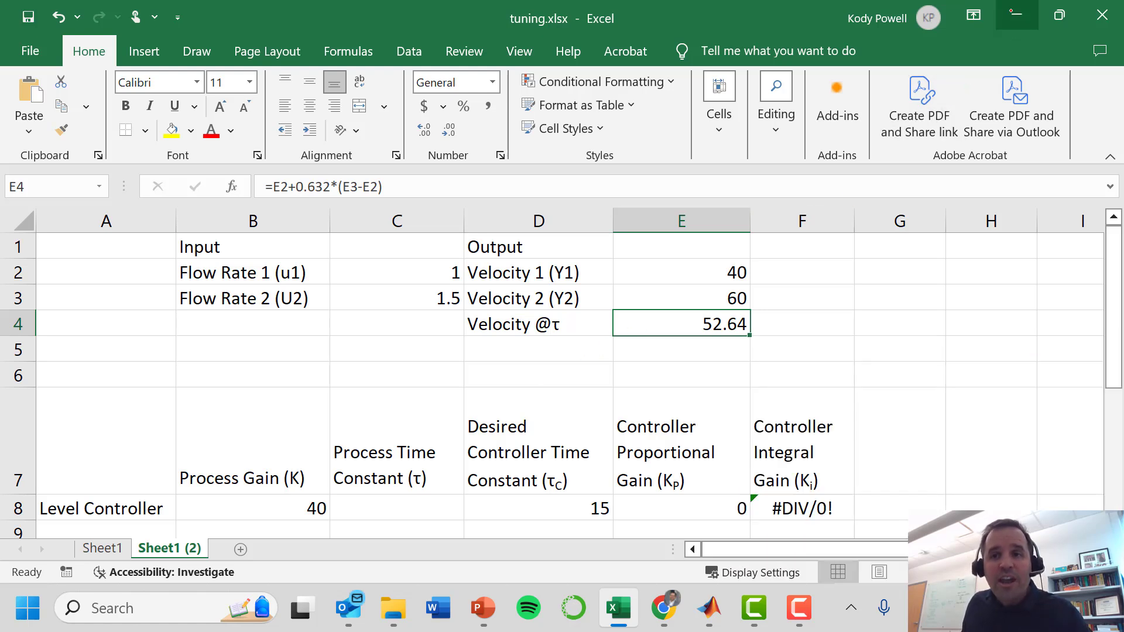
- Switch back to Simulink, close the Fuel Flow Rate scope and open the Velocity (MPH) scope
left_click(1011, 10)
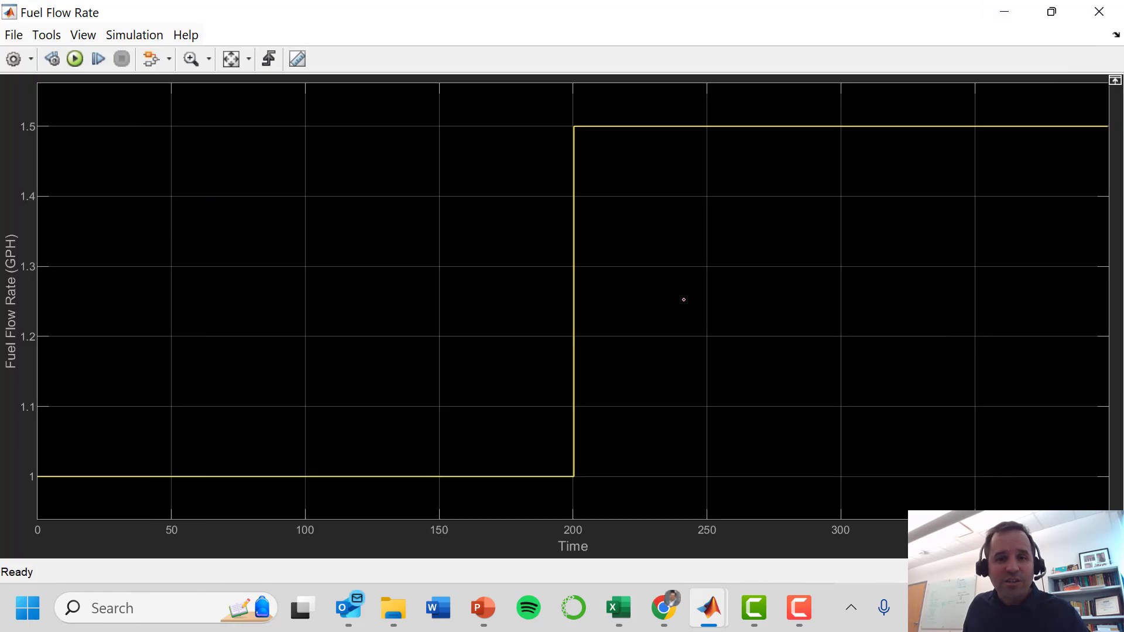
left_click(1099, 11)
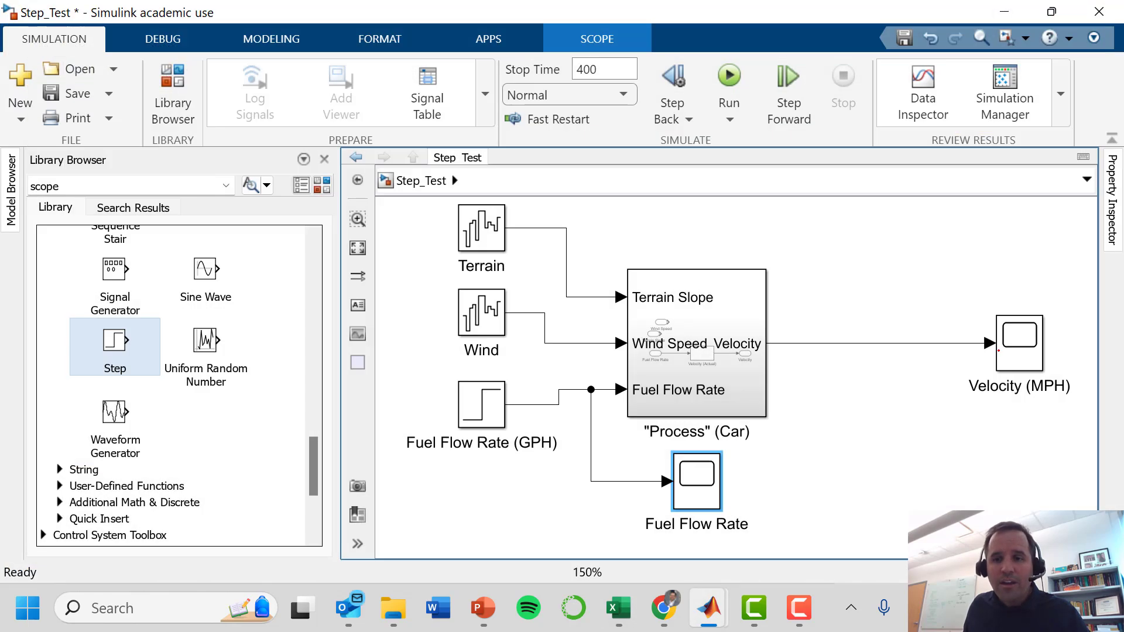
double_click(1042, 316)
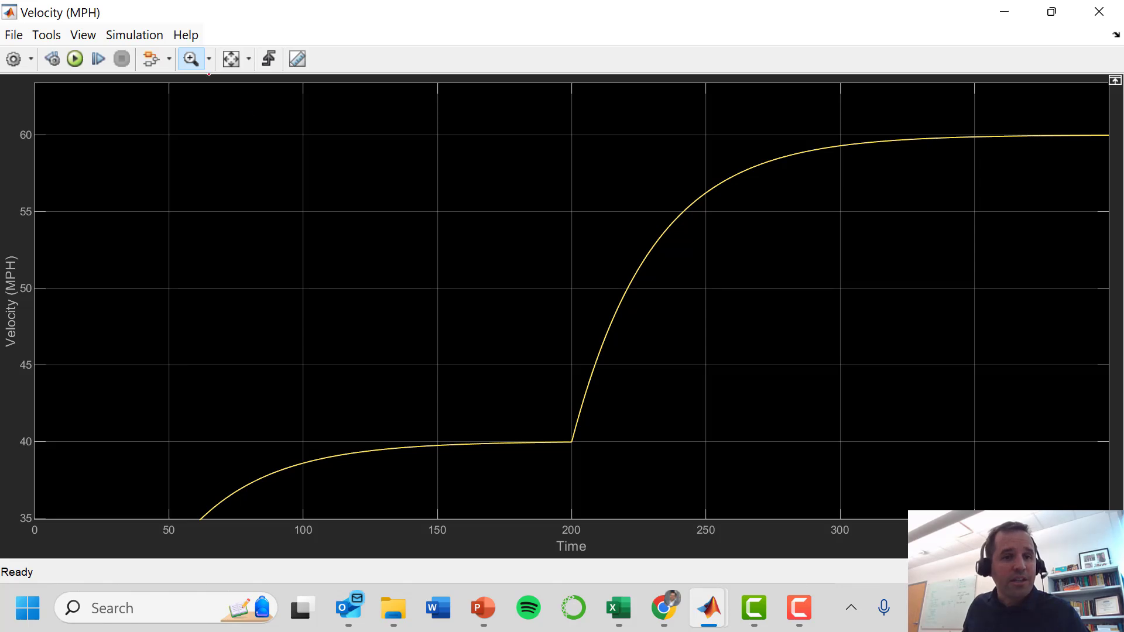
- Print the velocity plot to a figure and place a data tip on the rising curve at about time 230, velocity 52.7
left_click(84, 35)
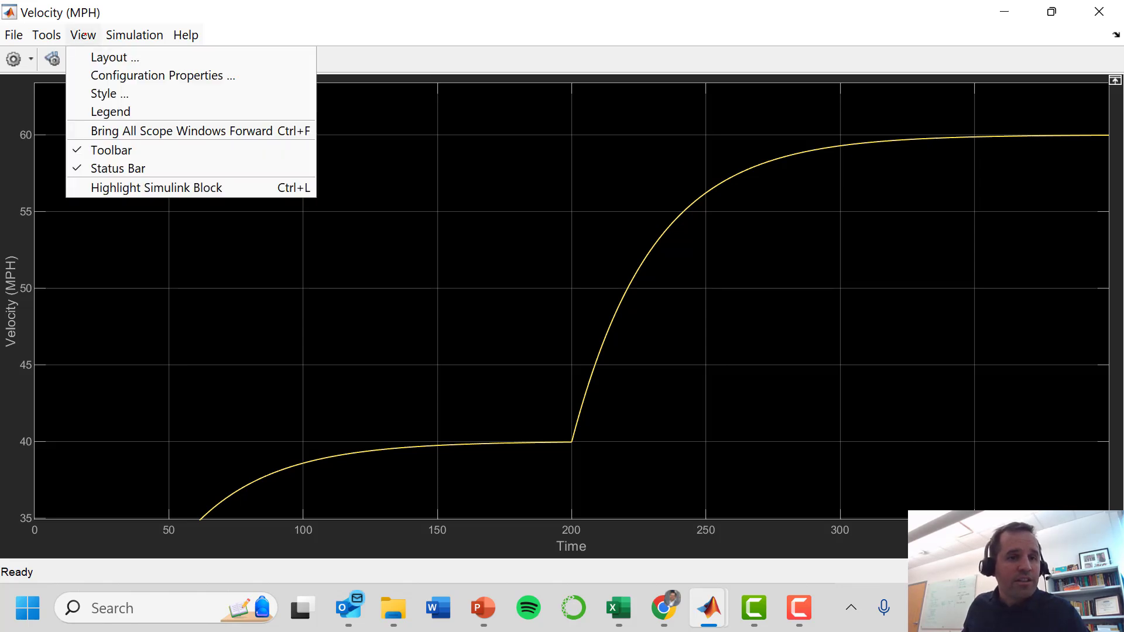
mouse_move(10, 36)
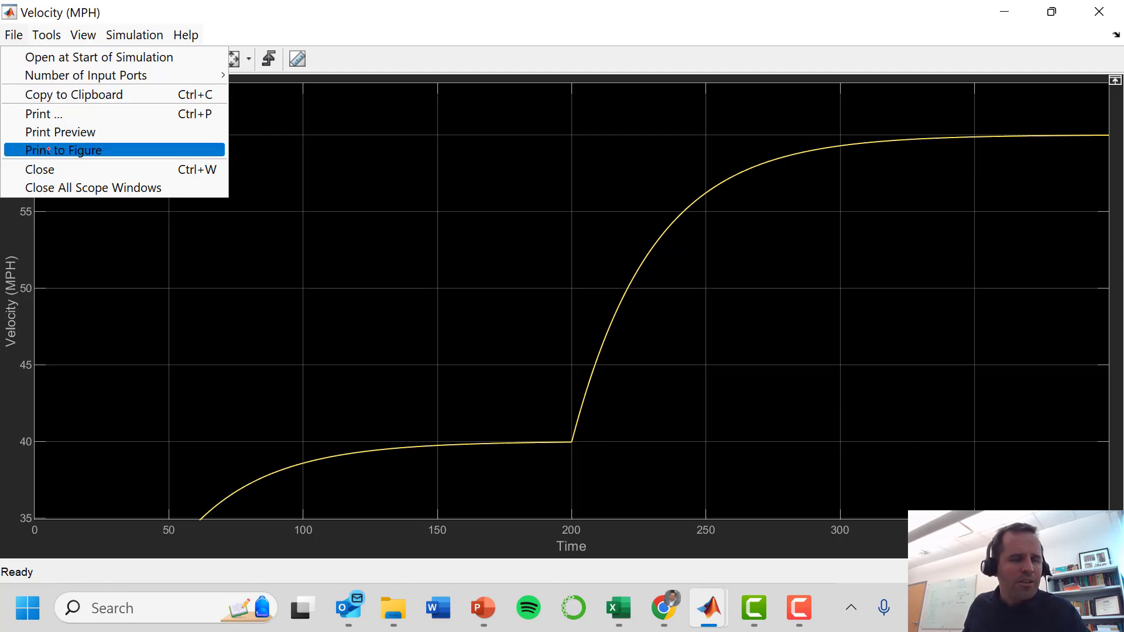
left_click(49, 150)
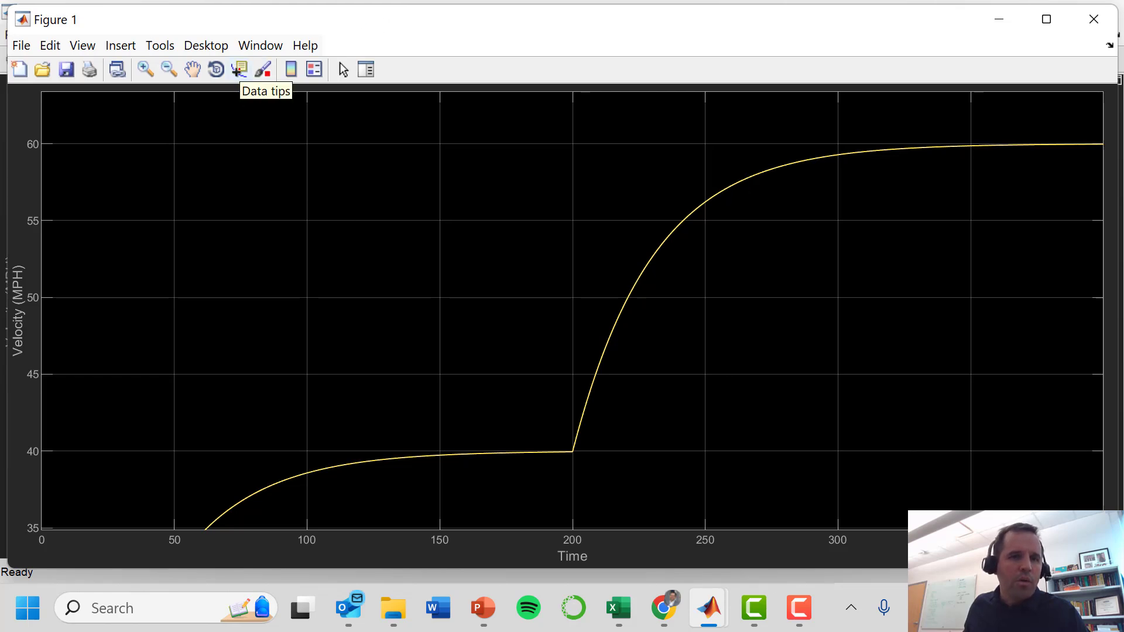
left_click(239, 70)
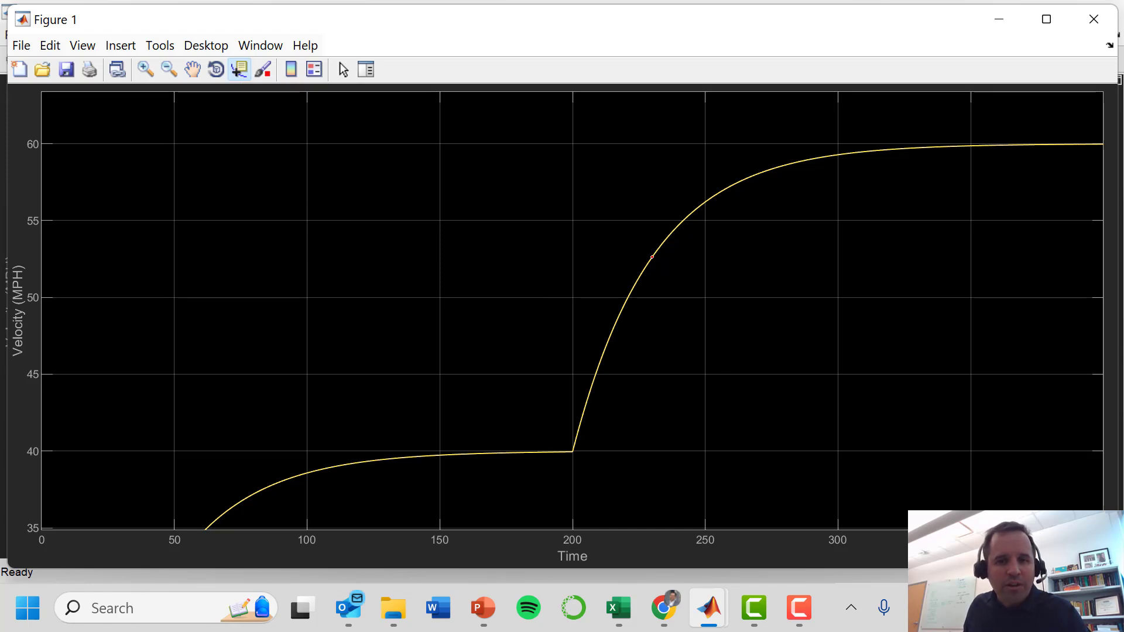
left_click(652, 256)
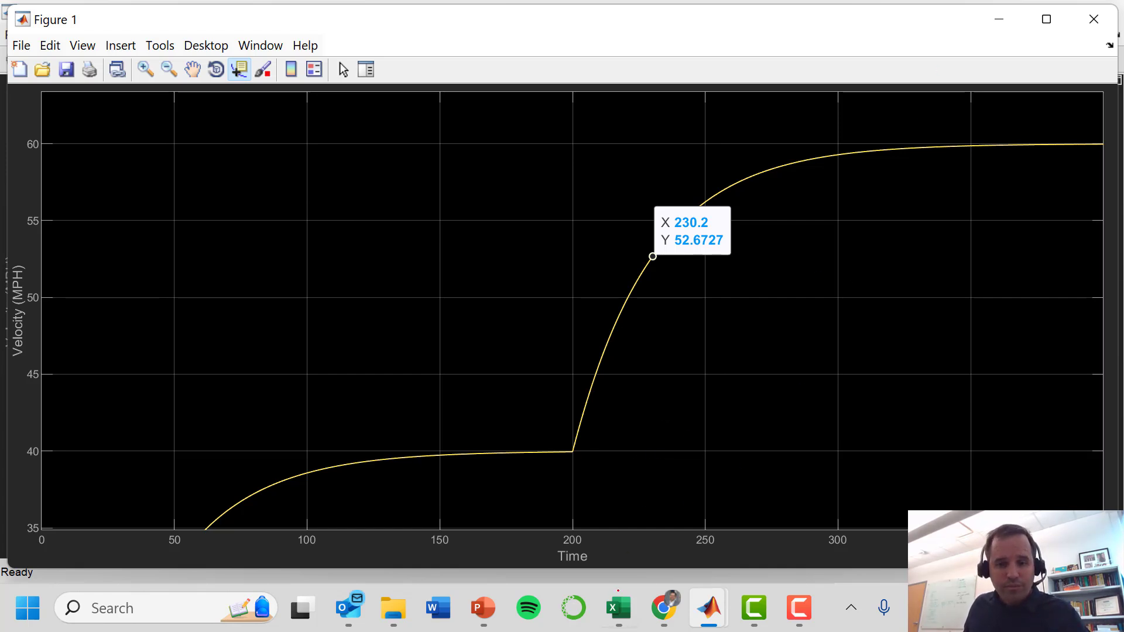
- In the Excel workbook tuning.xlsx, enter 30.2 as the Process Time Constant (τ) in C8
left_click(619, 608)
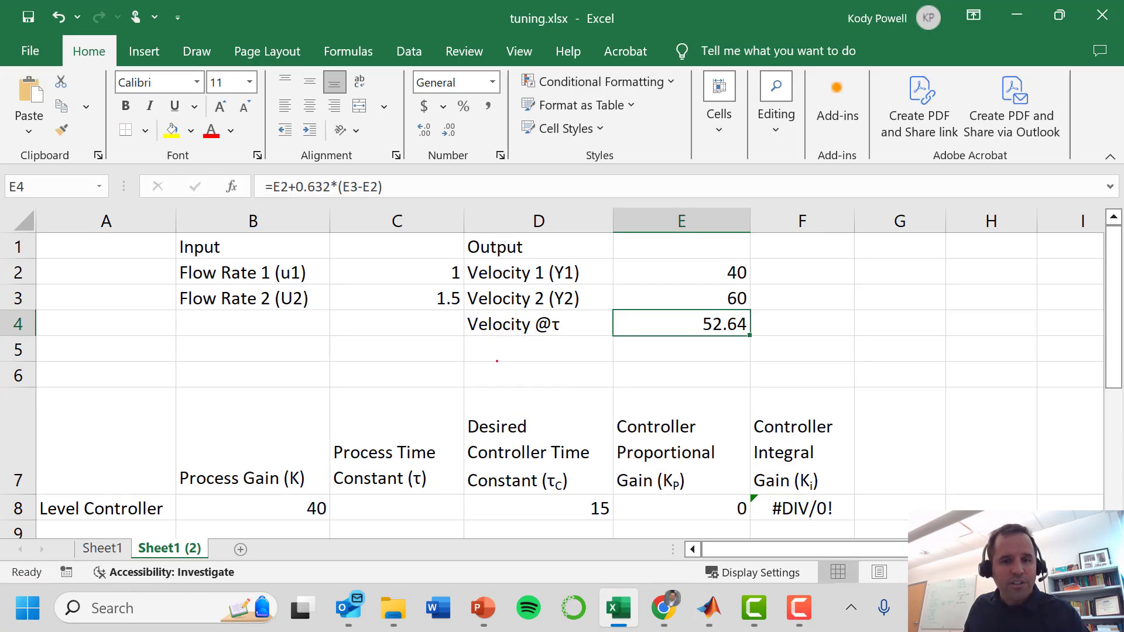
left_click(650, 354)
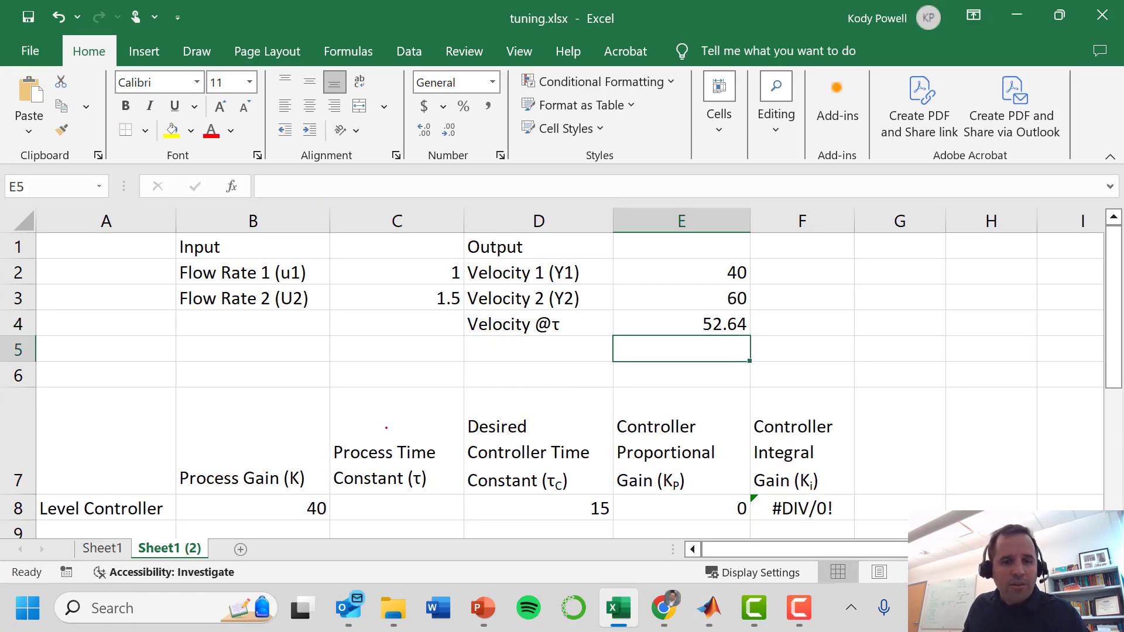
scroll(386, 427, "down", 3)
left_click(388, 430)
left_click(286, 187)
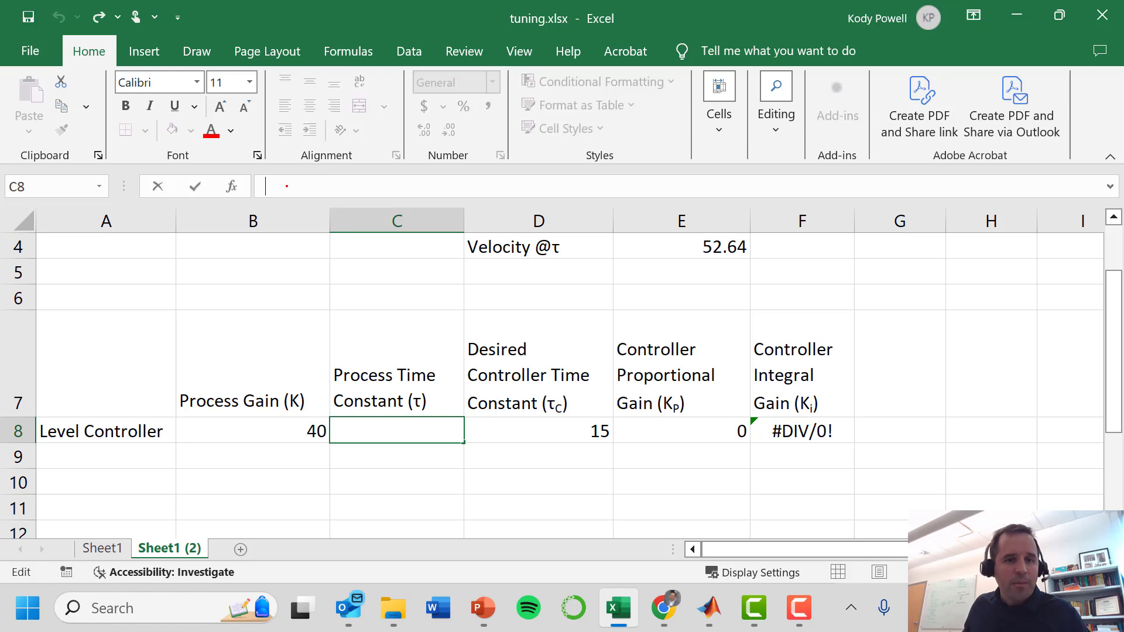
type("30.2")
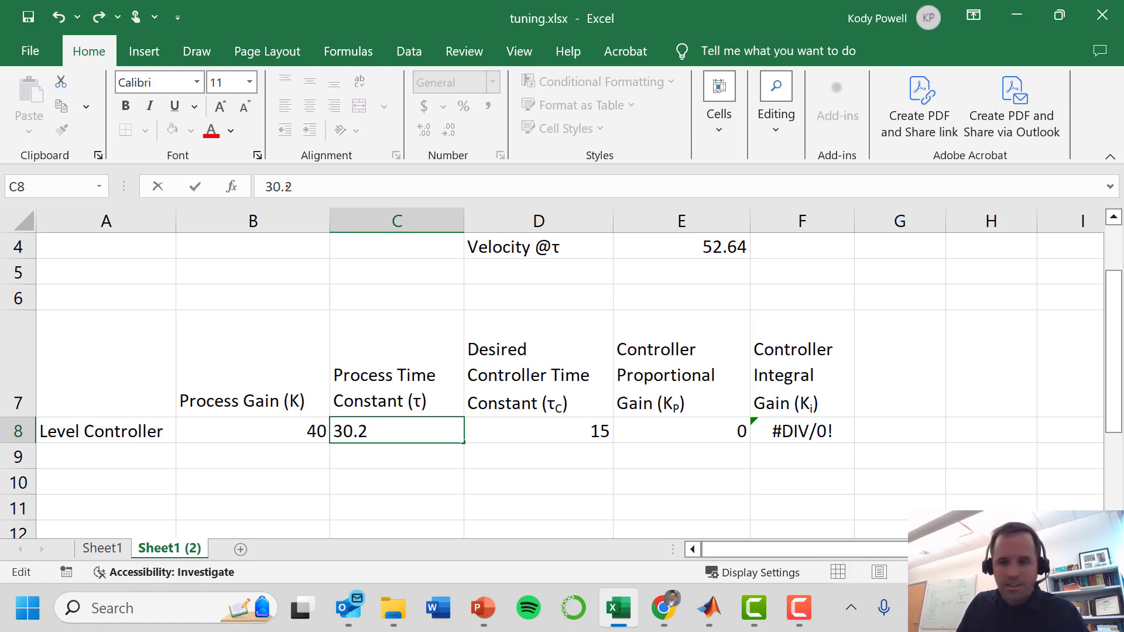
key("Return")
key("Up")
key("Right")
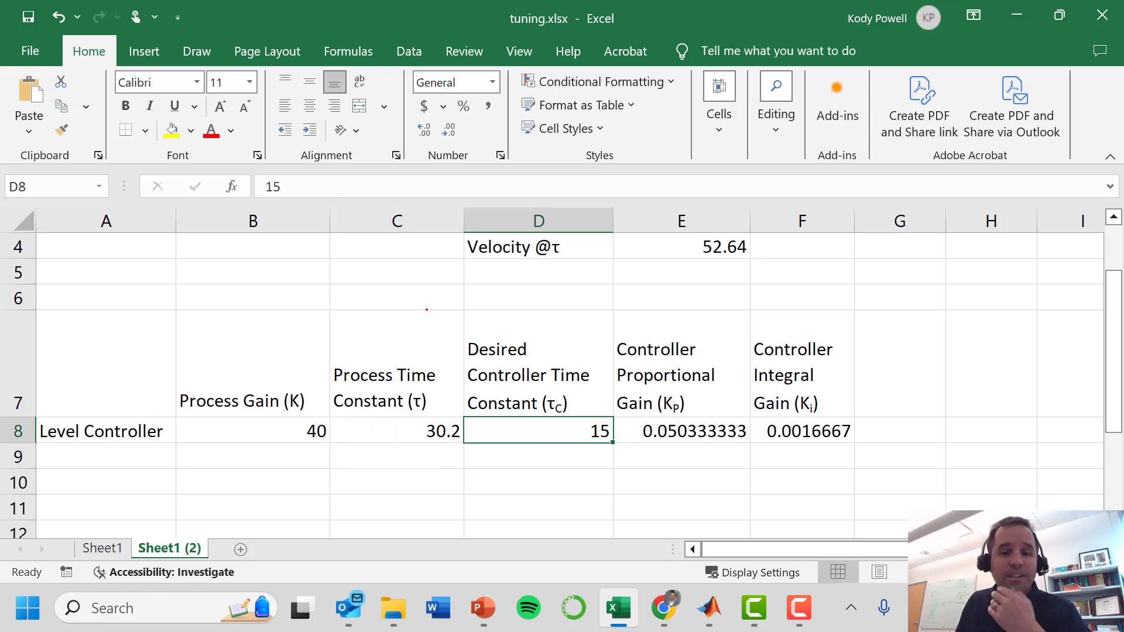
- Examine the Desired Controller Time Constant in D8 against the Process Time Constant in C8
key("Up")
key("Down")
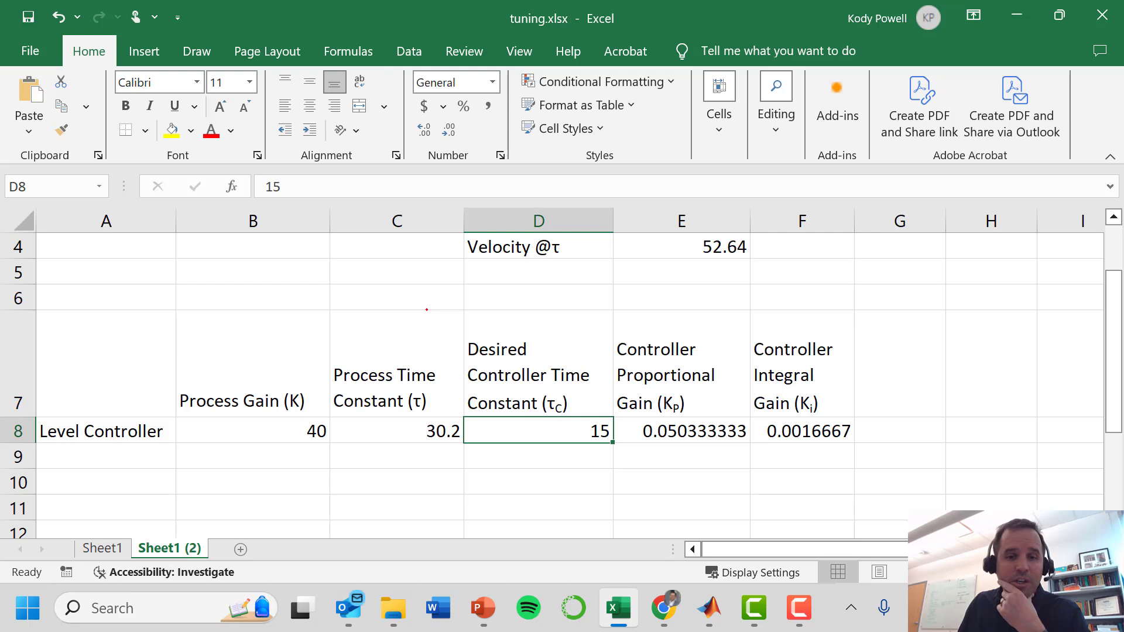
key("Up")
key("Down")
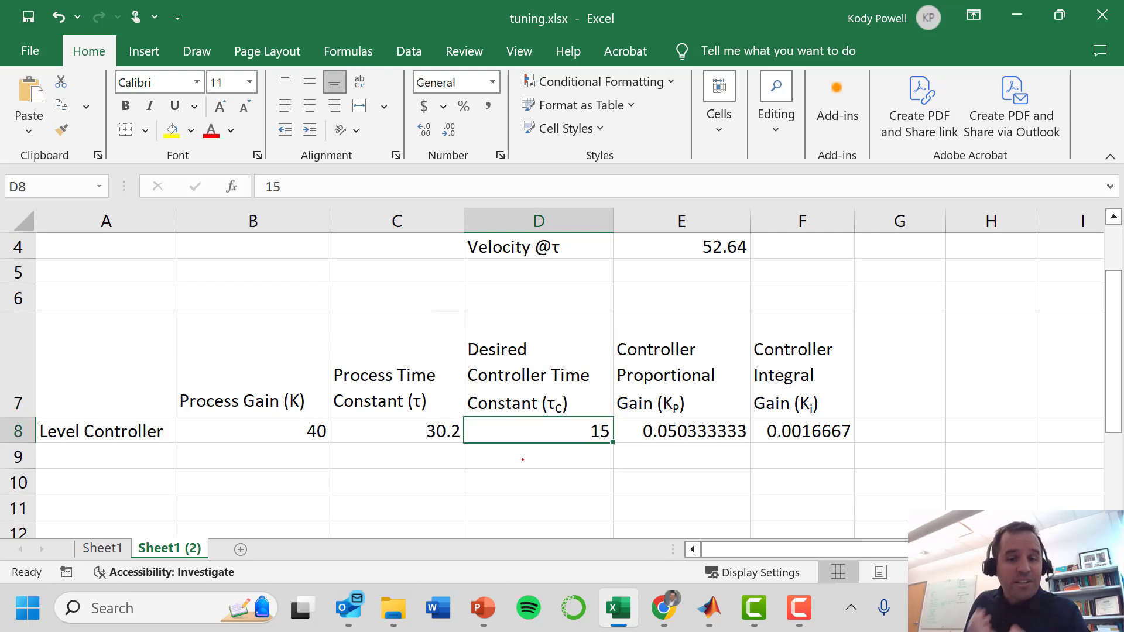
key("Down")
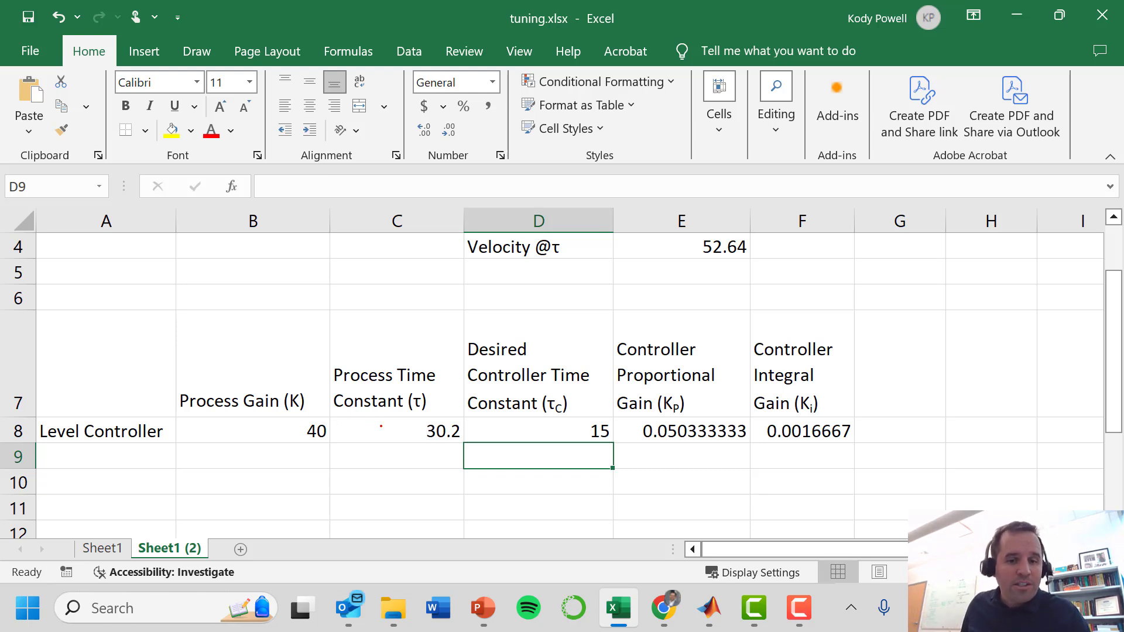
key("Left")
key("Up")
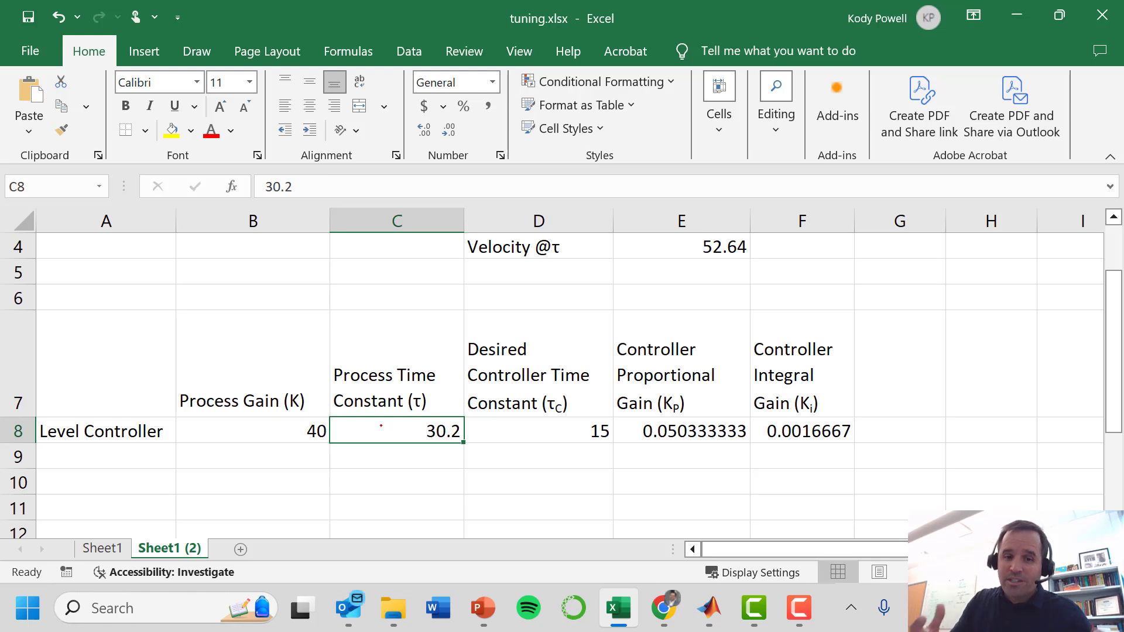
key("Right")
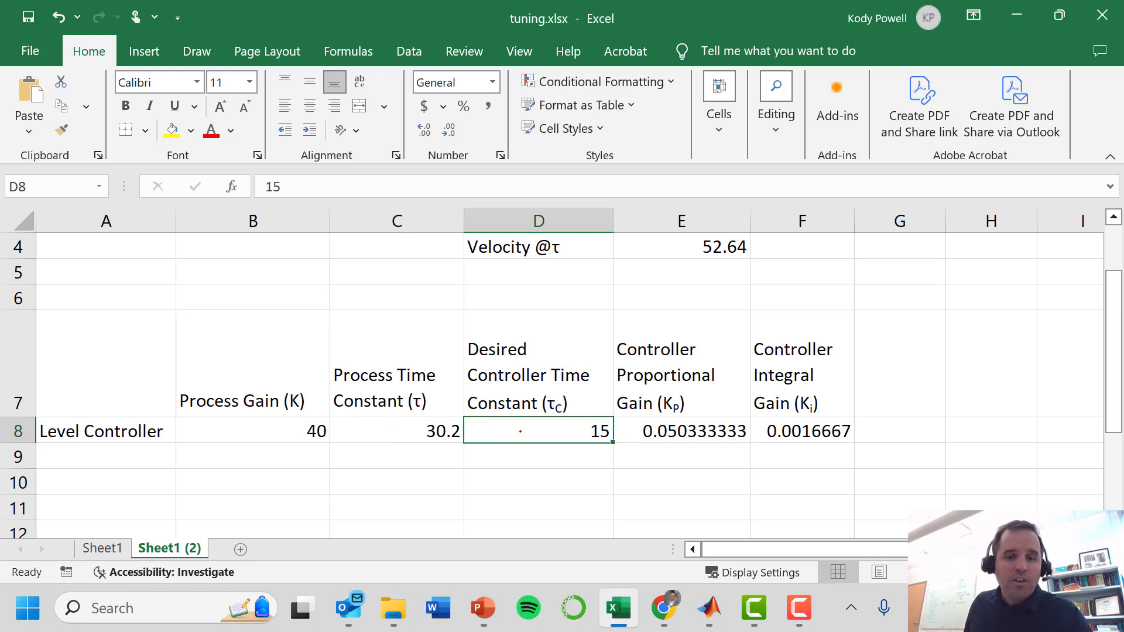
left_click(530, 456)
left_click(535, 430)
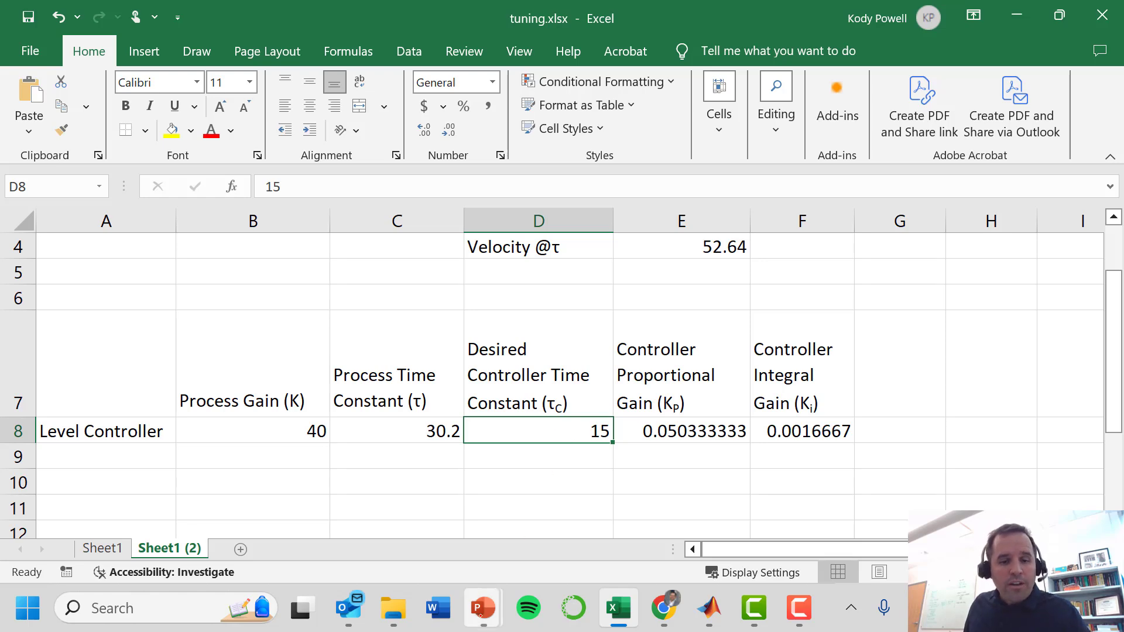
- Review the IMC tuning relations for KP and KI on the PowerPoint slide and return to the Excel workbook
mouse_move(483, 608)
left_click(482, 515)
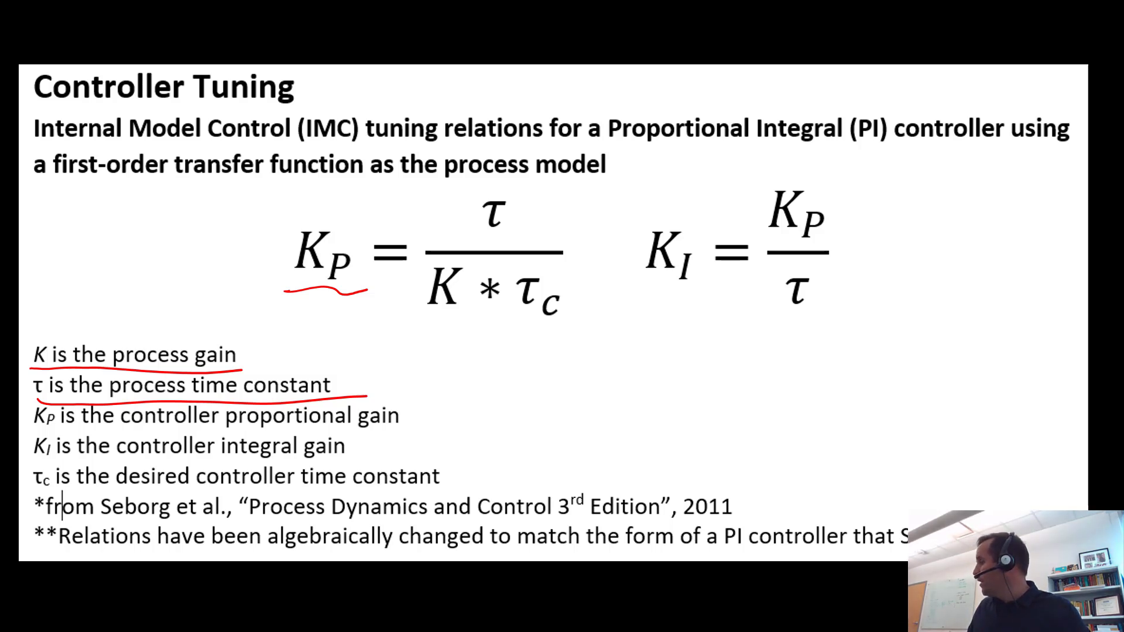
key("alt+Tab")
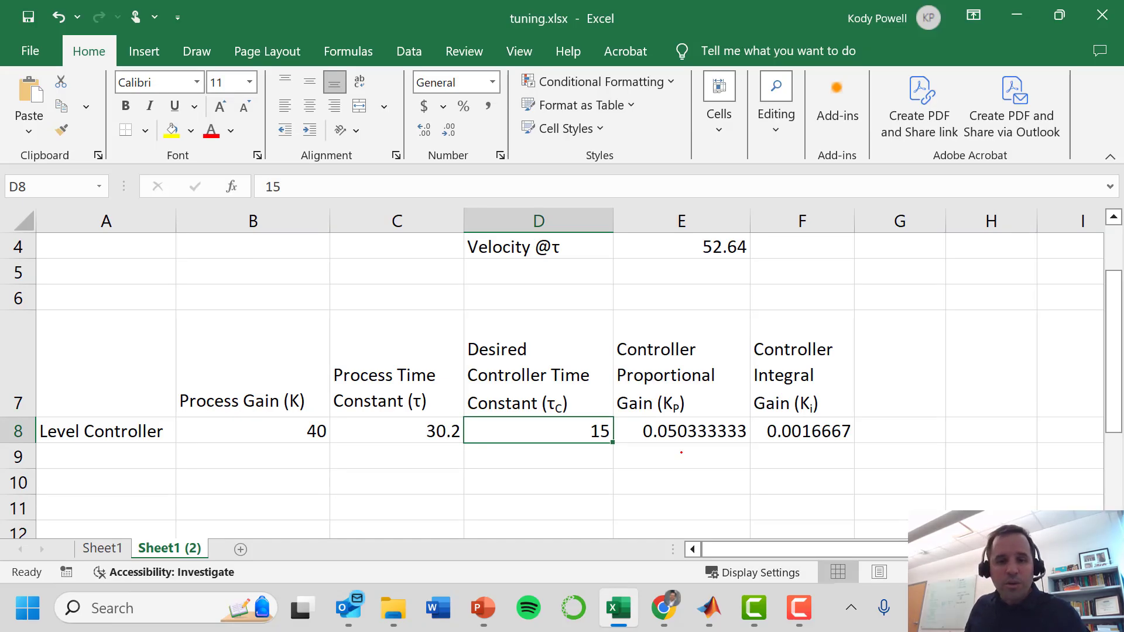
left_click(680, 452)
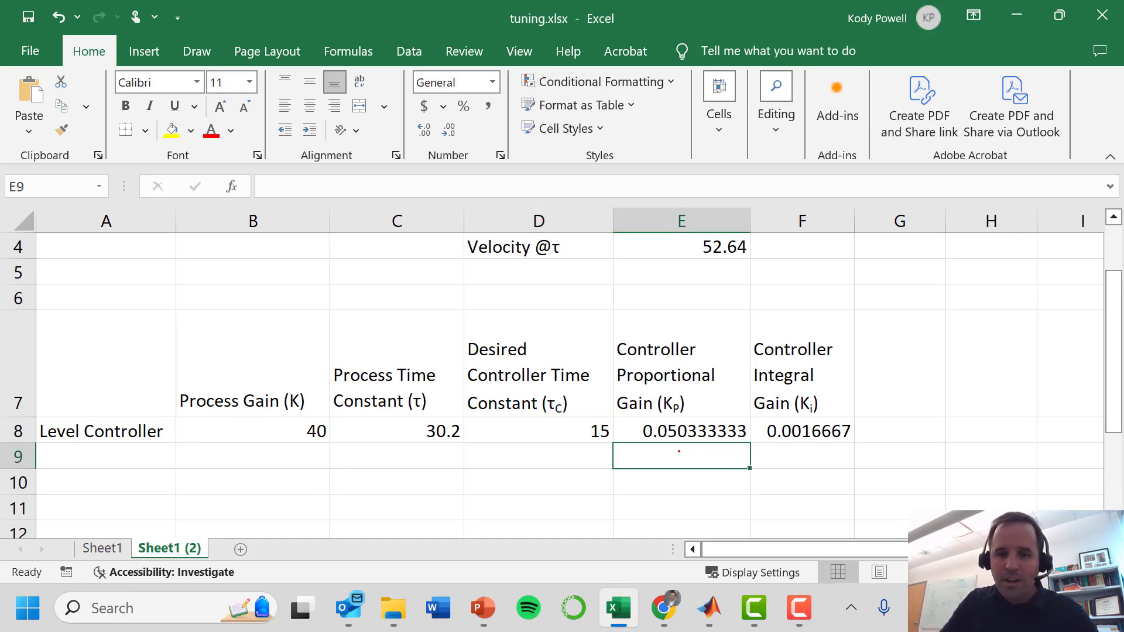
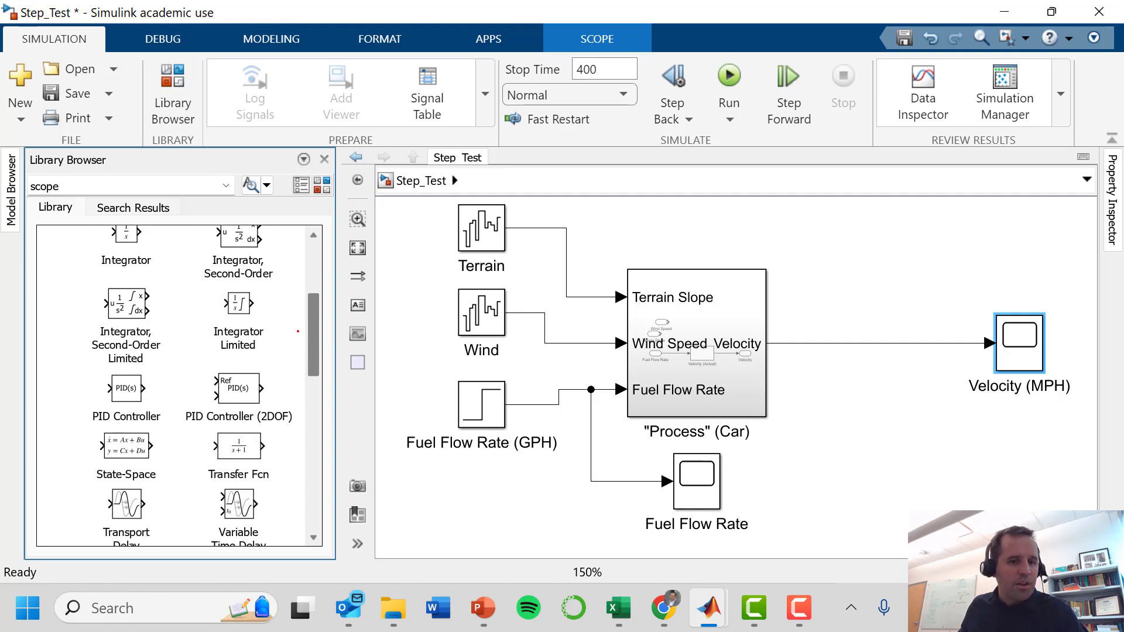
- In the Simulink model Step_Test, add a PID Controller block to the right of the Fuel Flow Rate scope and flip it
left_click(120, 365)
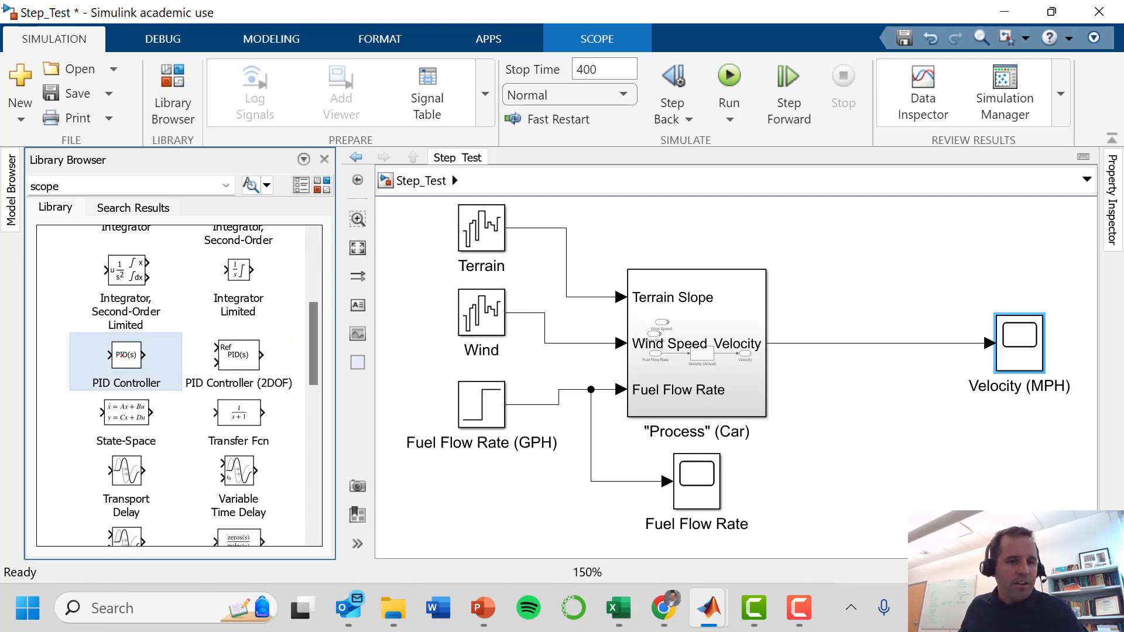
left_click_drag(122, 355, 821, 486)
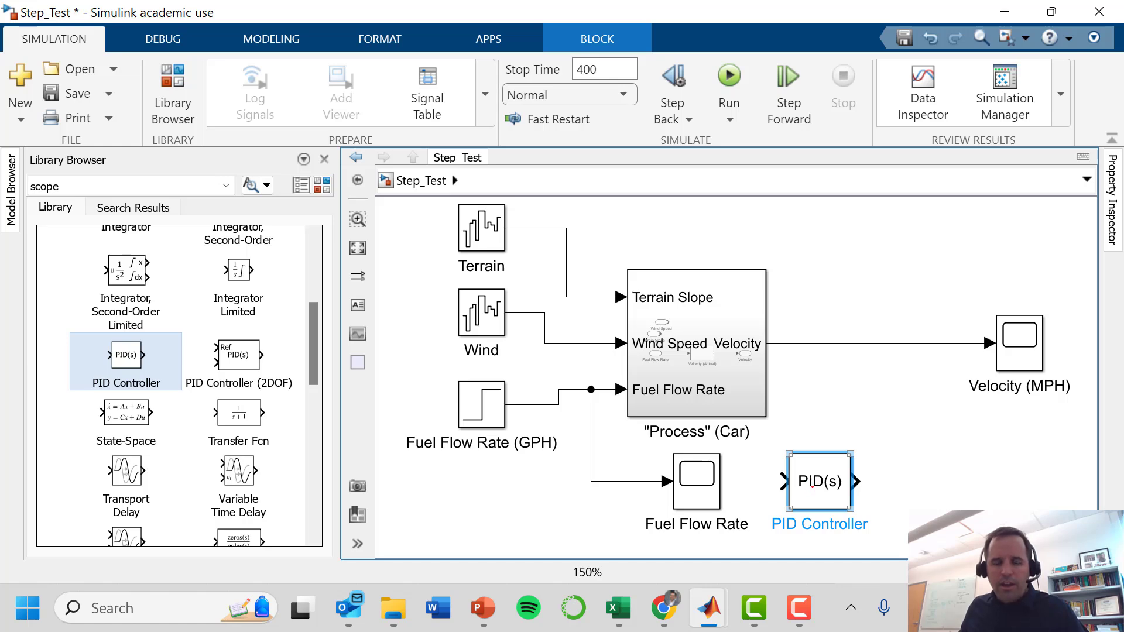
right_click(812, 485)
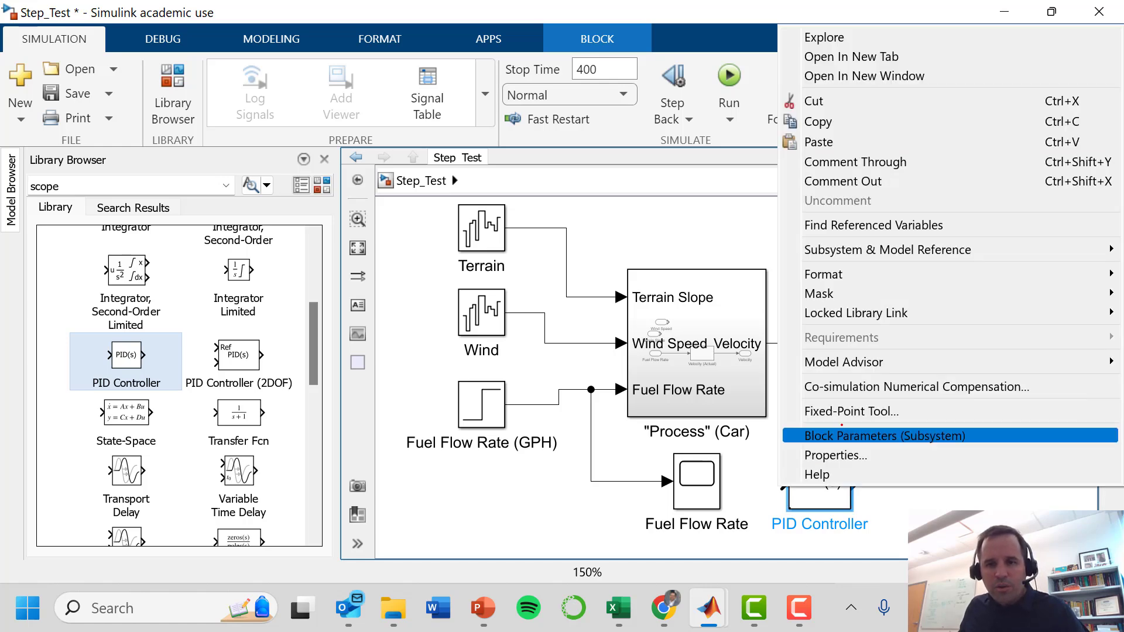
mouse_move(822, 272)
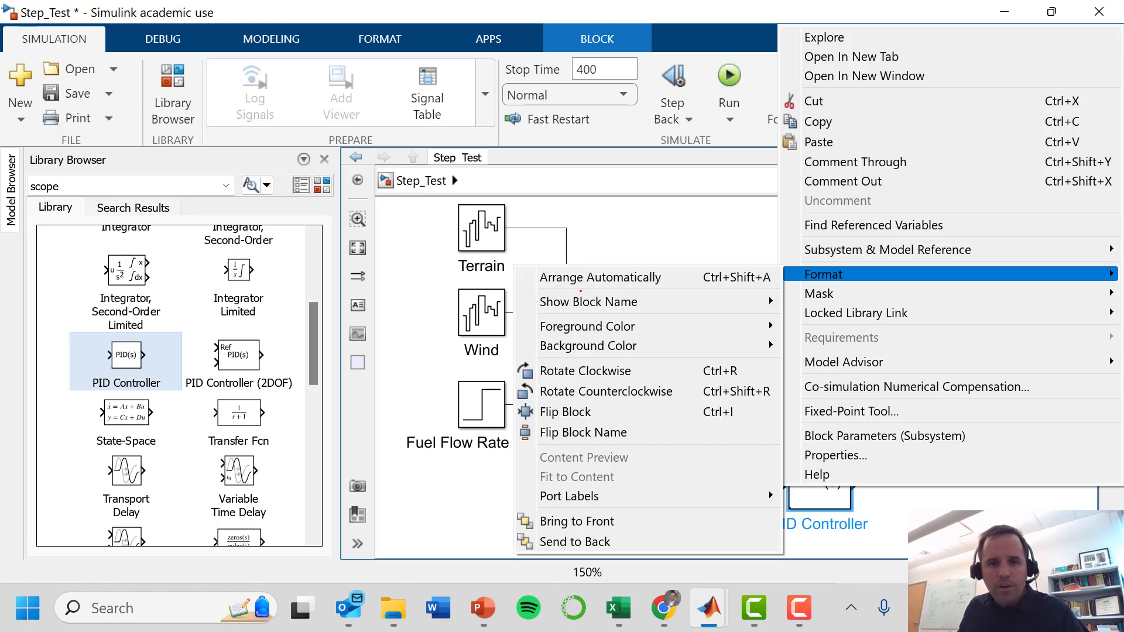
left_click(553, 412)
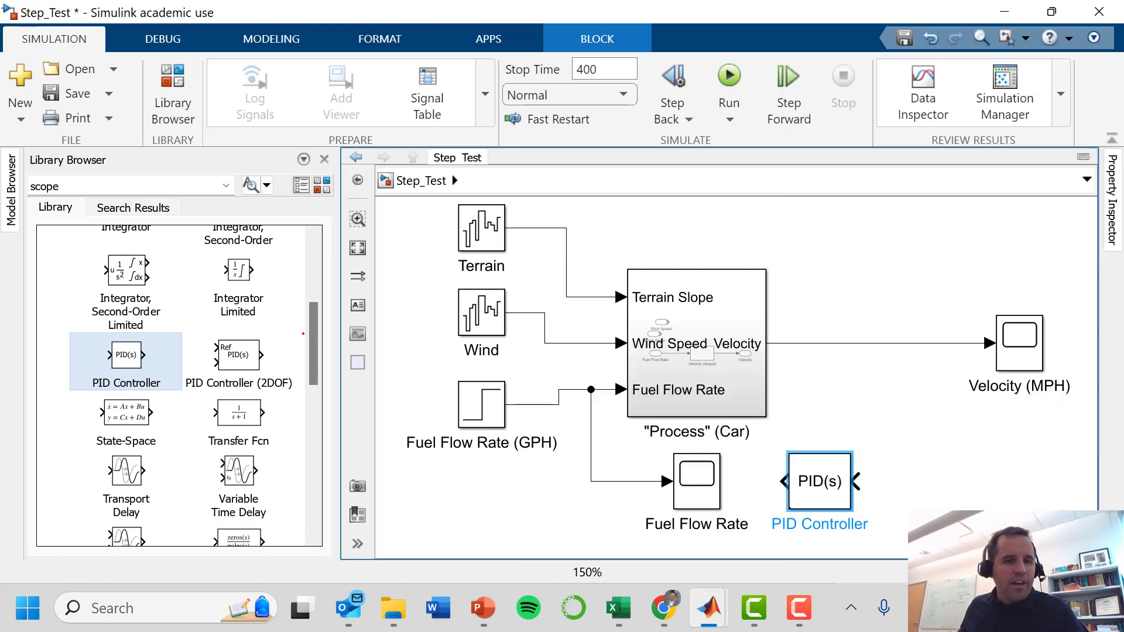
- Add a Sum block from the Math Operations library to the upper right of the PID Controller and flip it
scroll(314, 343, "up", 5)
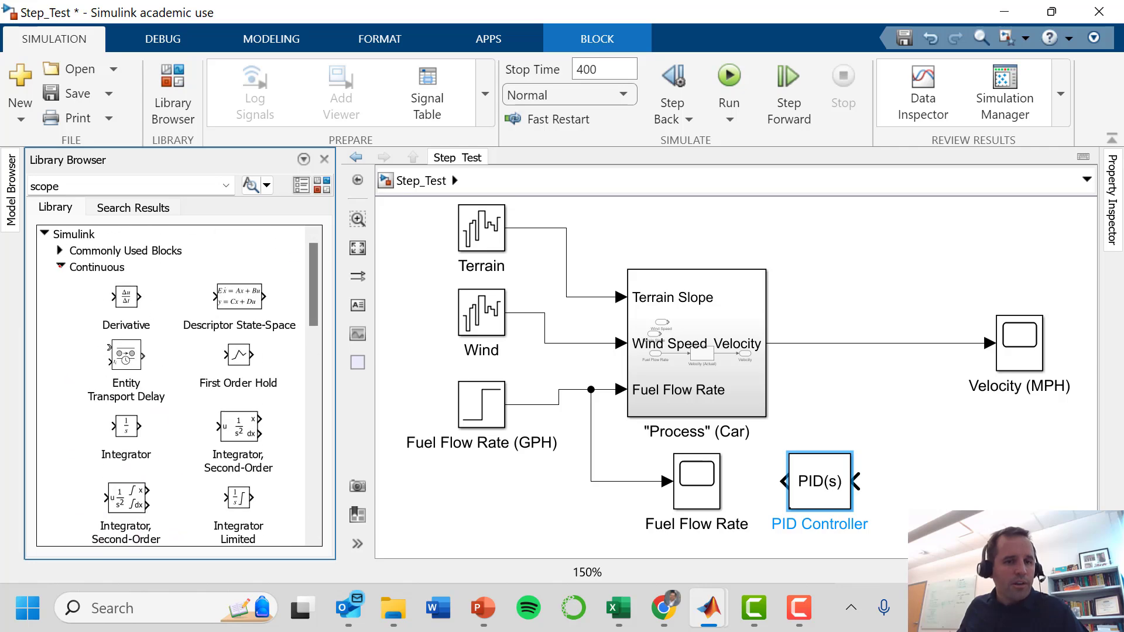
left_click(60, 267)
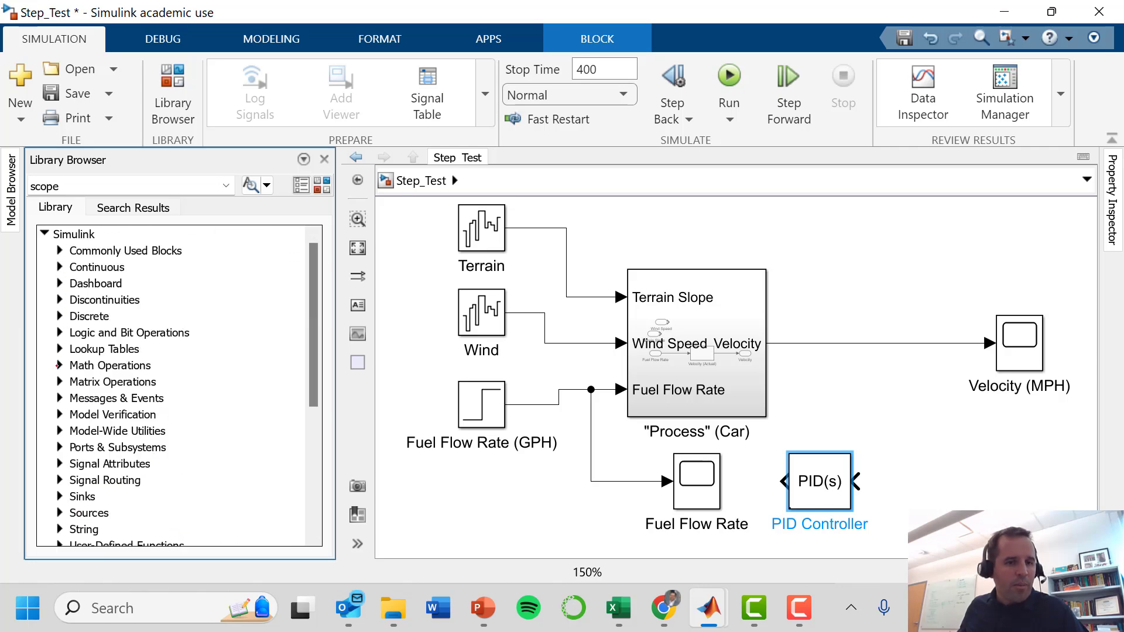
left_click(60, 364)
scroll(305, 326, "down", 5)
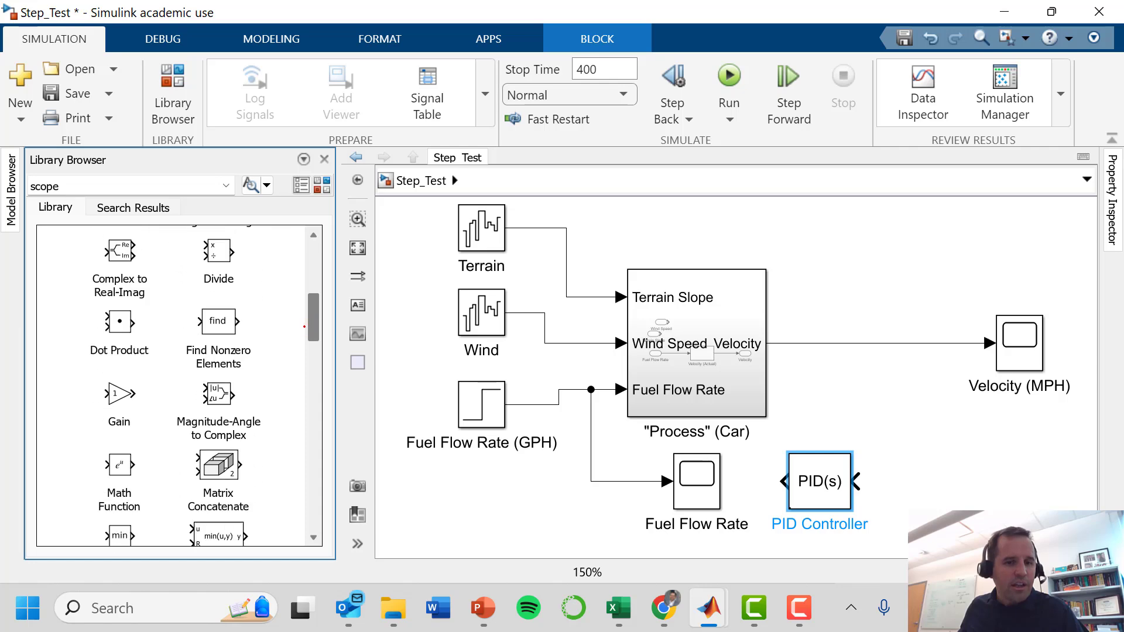
scroll(304, 326, "down", 10)
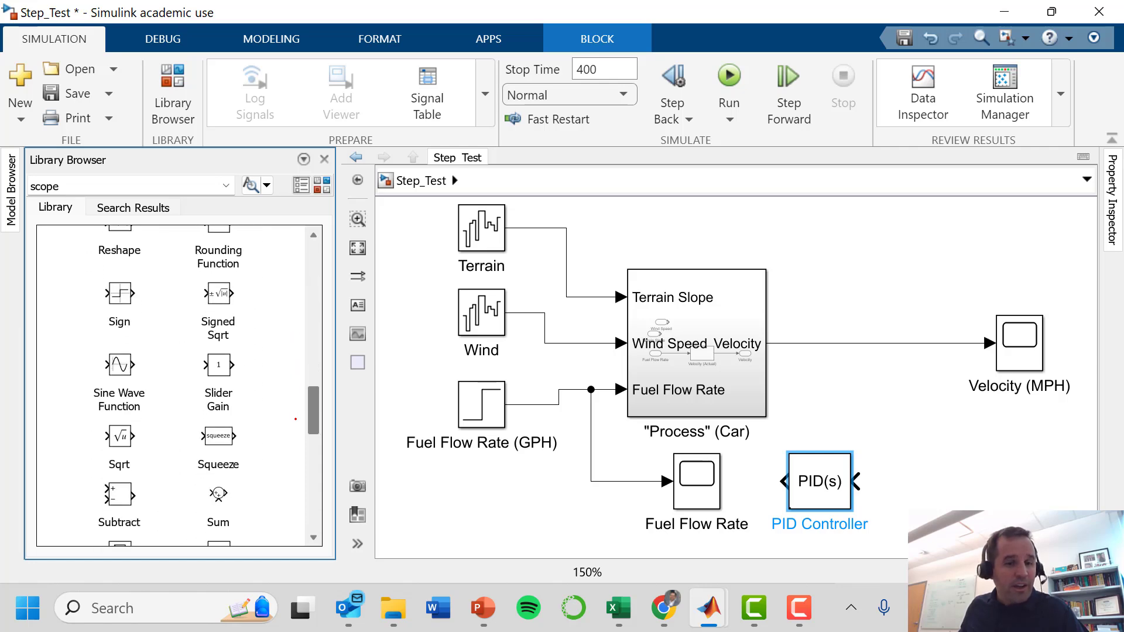
scroll(295, 420, "down", 3)
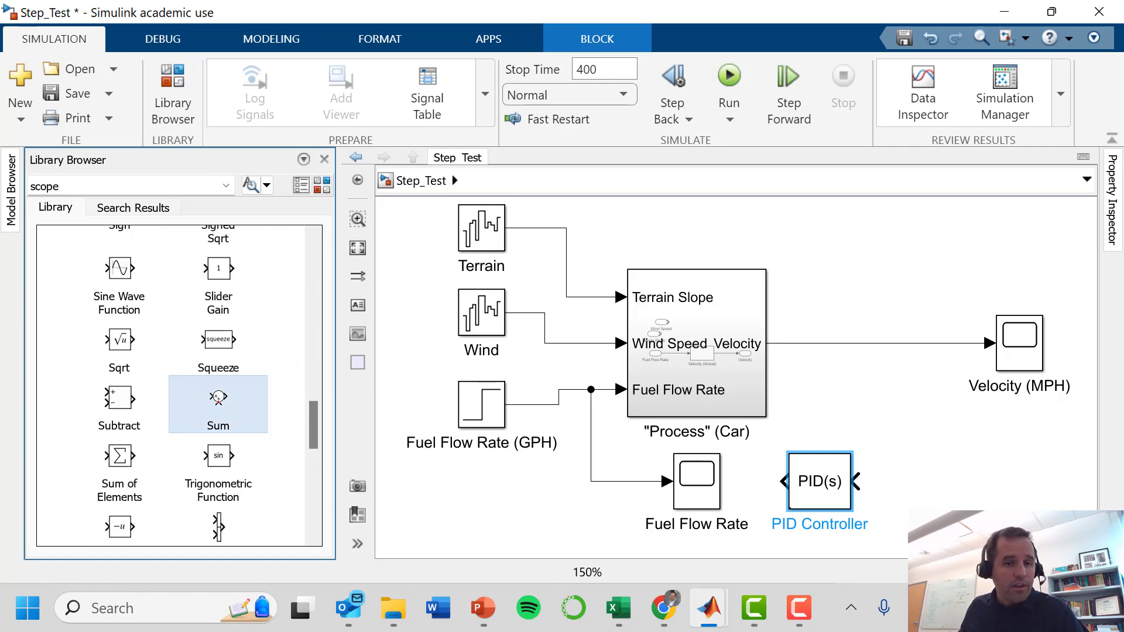
left_click_drag(218, 398, 908, 438)
right_click(906, 438)
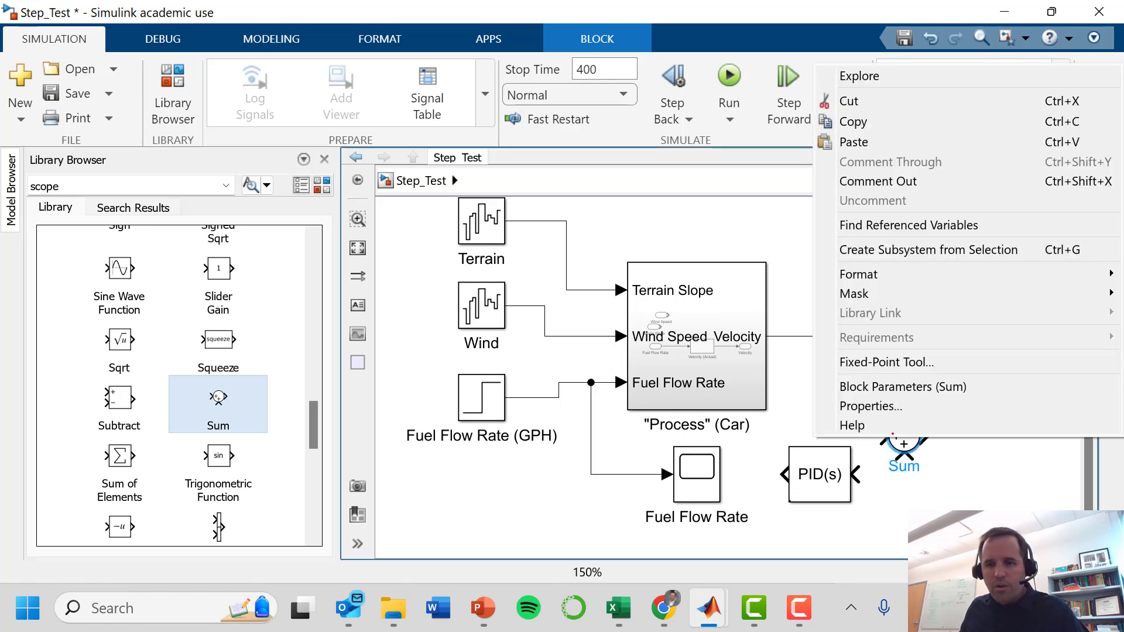
mouse_move(863, 272)
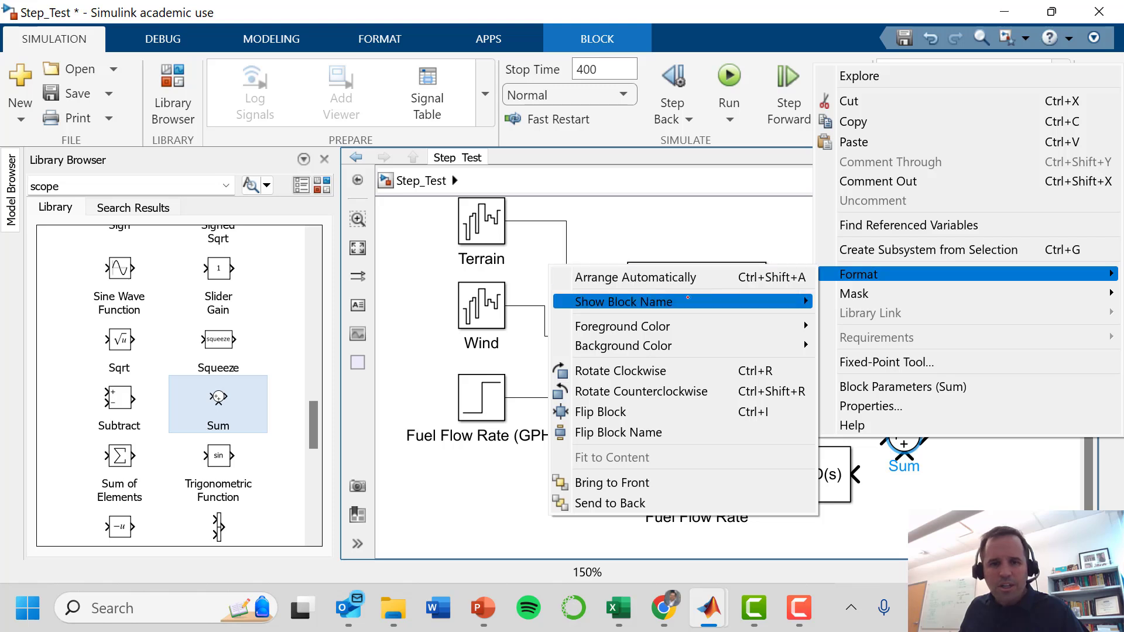
left_click(602, 412)
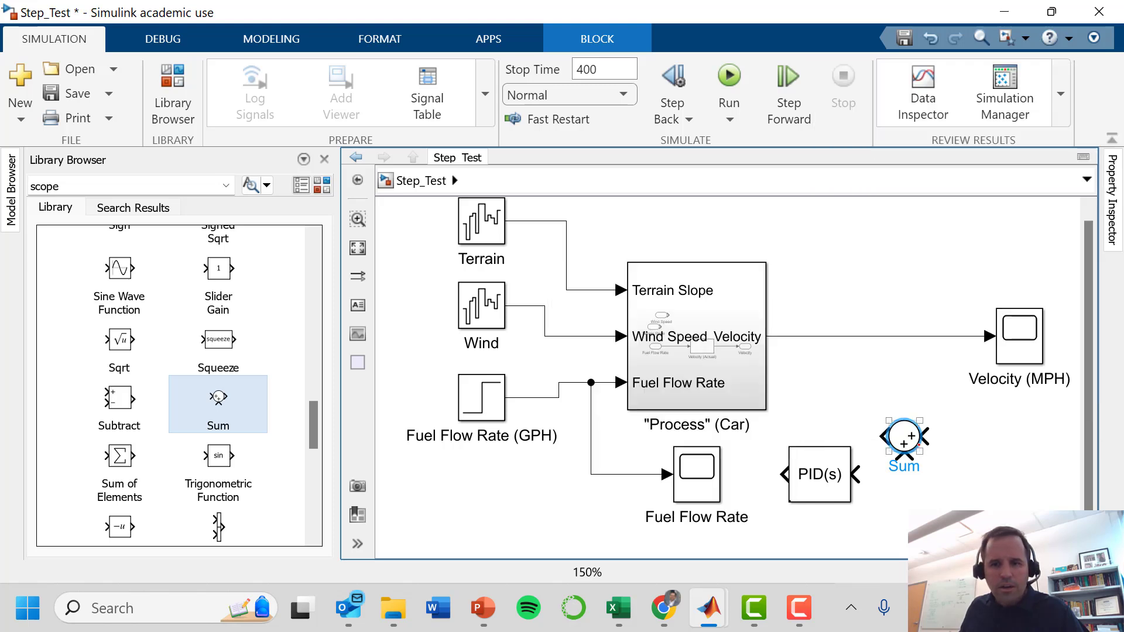
- Branch the Velocity signal into the Sum block's side input and align the Sum block with the PID Controller so its output connects
left_click(927, 440)
mouse_move(927, 438)
left_mouse_down()
mouse_move(948, 389)
mouse_move(952, 336)
left_mouse_up()
left_click_drag(904, 436, 905, 475)
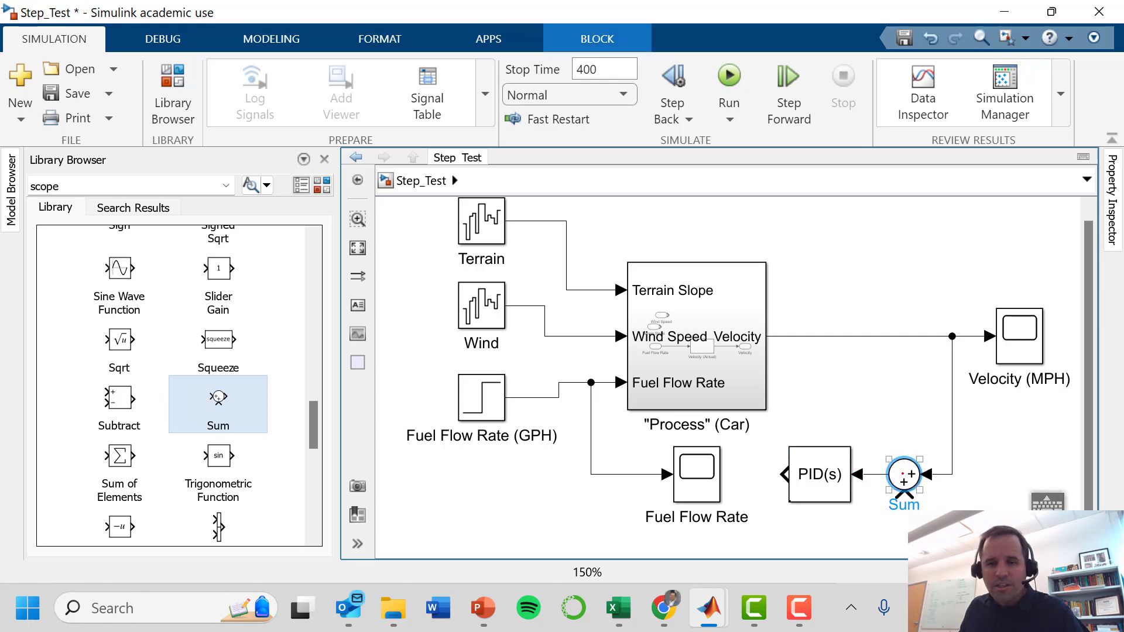
- Set the Sum block's list of signs to |-+ so the Velocity input is subtracted
double_click(905, 474)
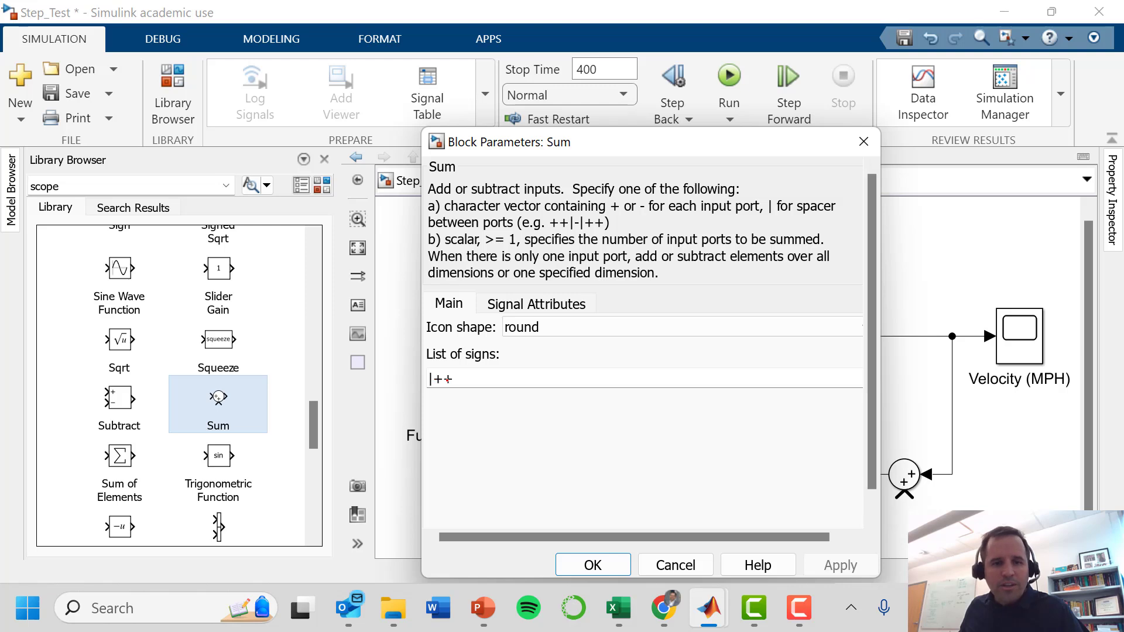
double_click(444, 380)
left_click(443, 379)
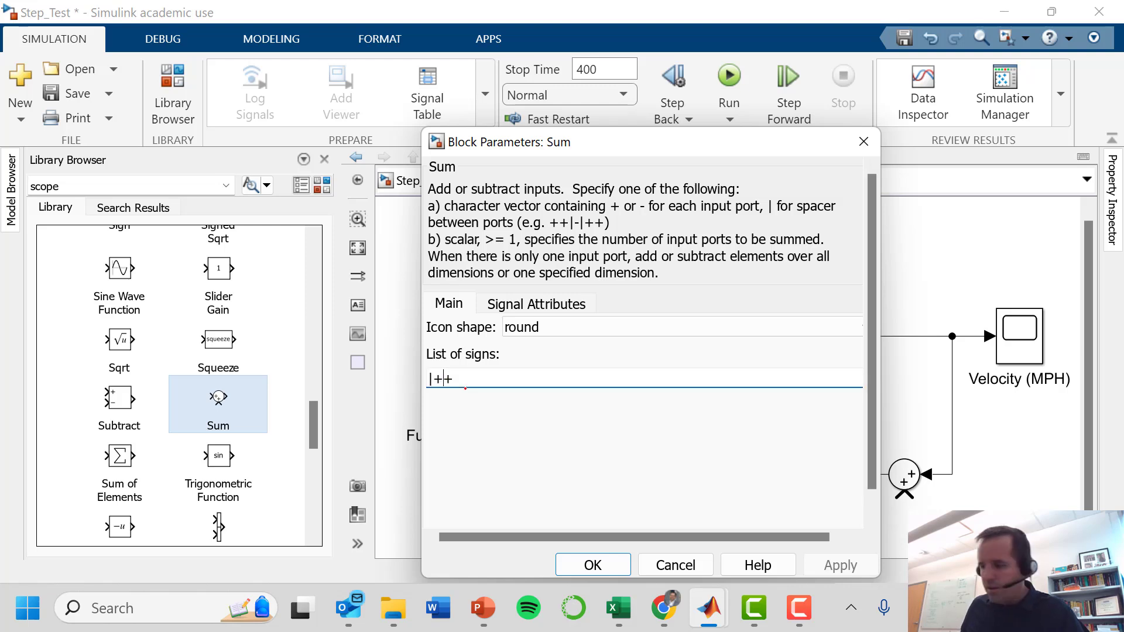
key("BackSpace")
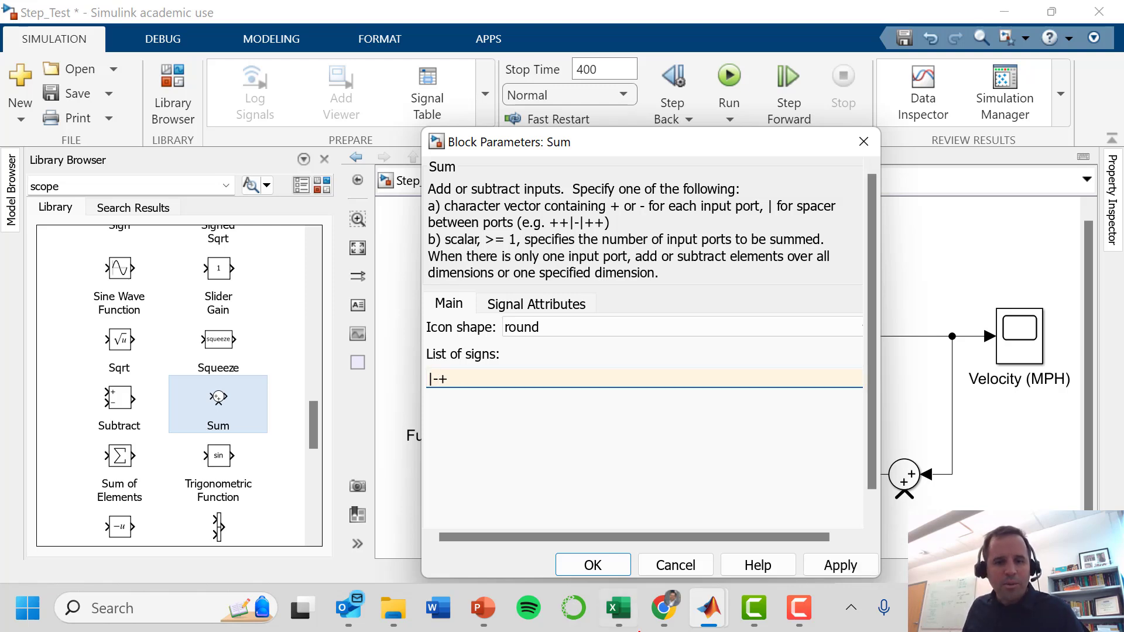
type("-")
key("Return")
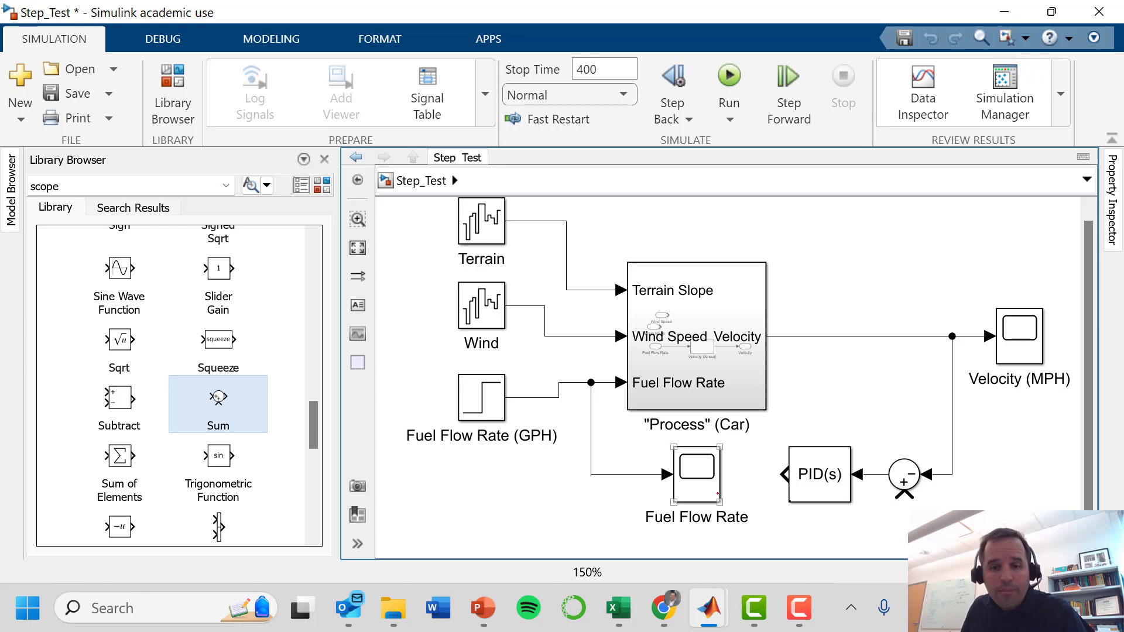
- Set the PID Controller's Proportional (P) gain to .05 and Integral (I) gain to .0017
left_click(808, 470)
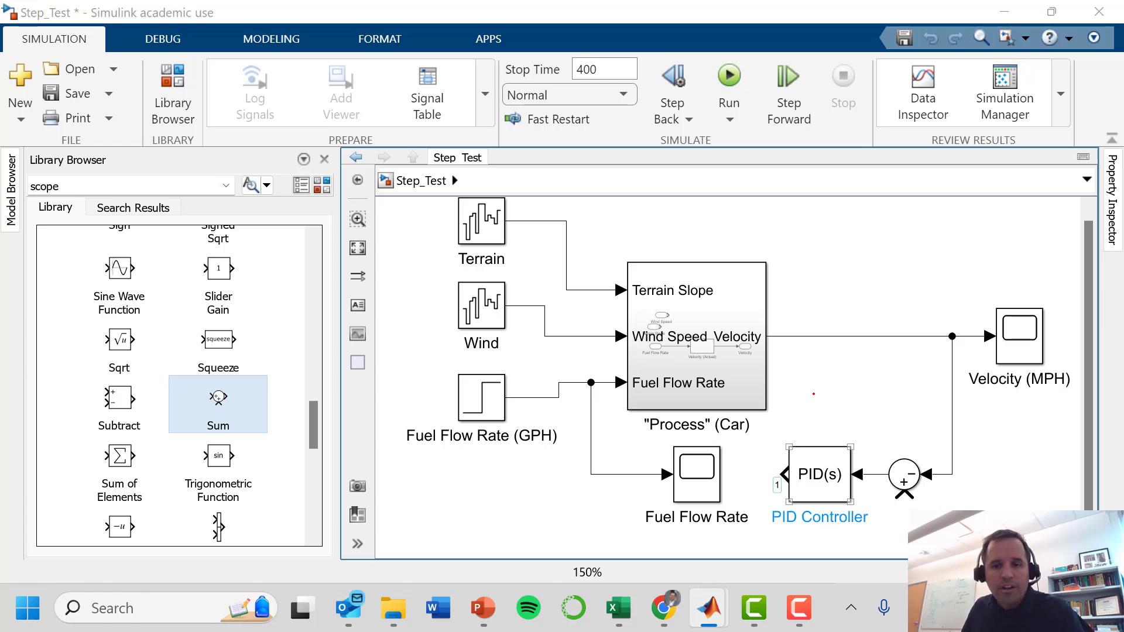
double_click(790, 491)
left_click_drag(419, 119, 504, 96)
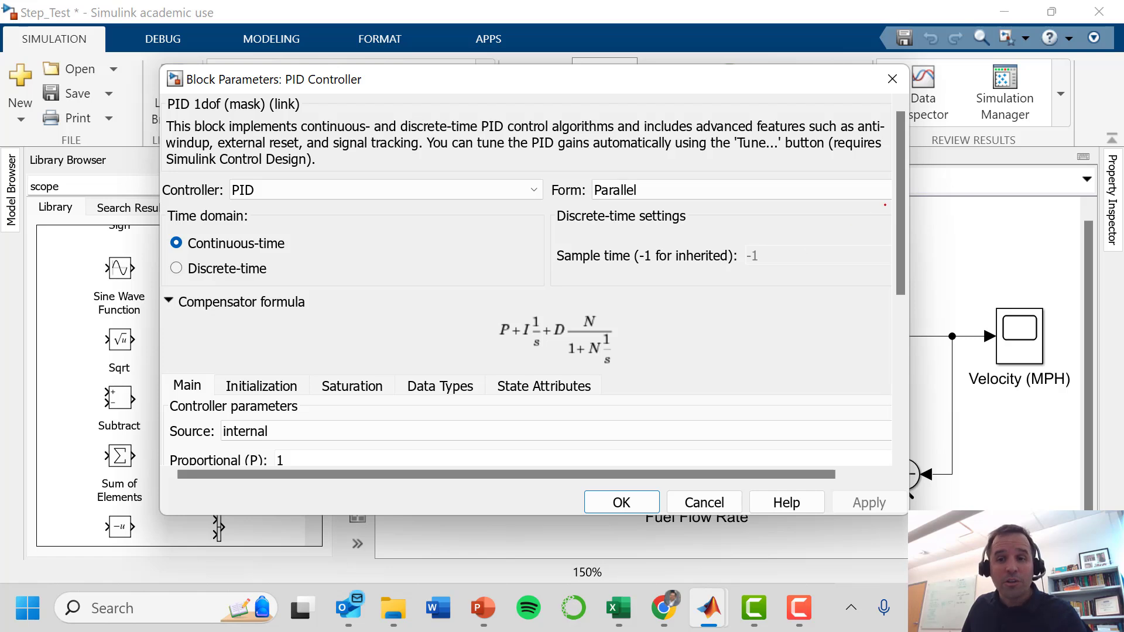
scroll(885, 205, "down", 5)
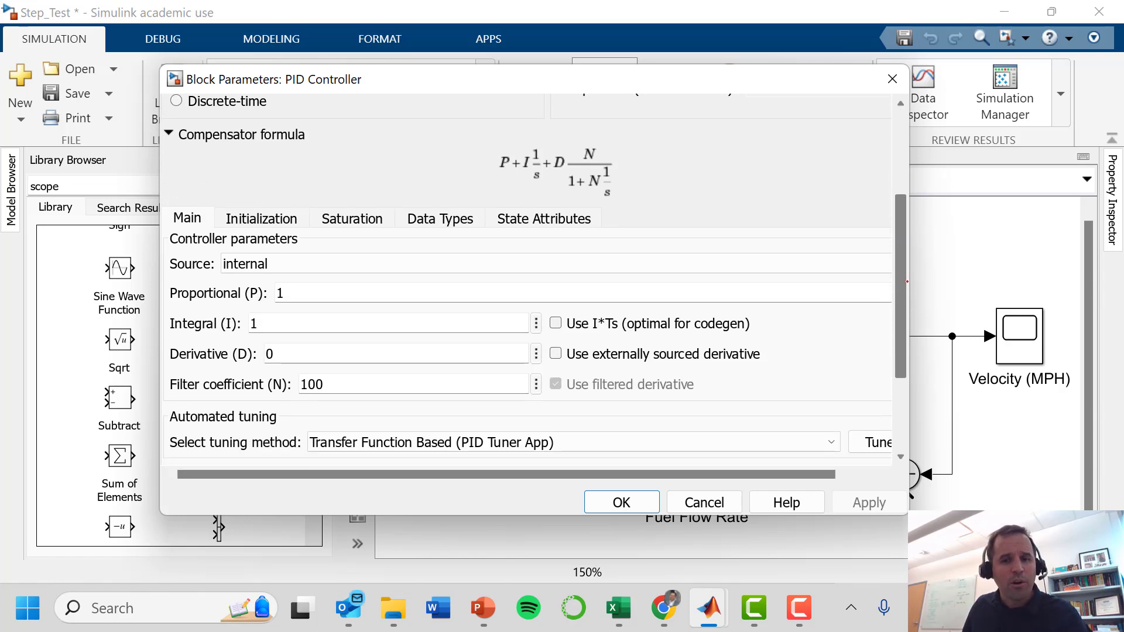
scroll(534, 279, "down", 1)
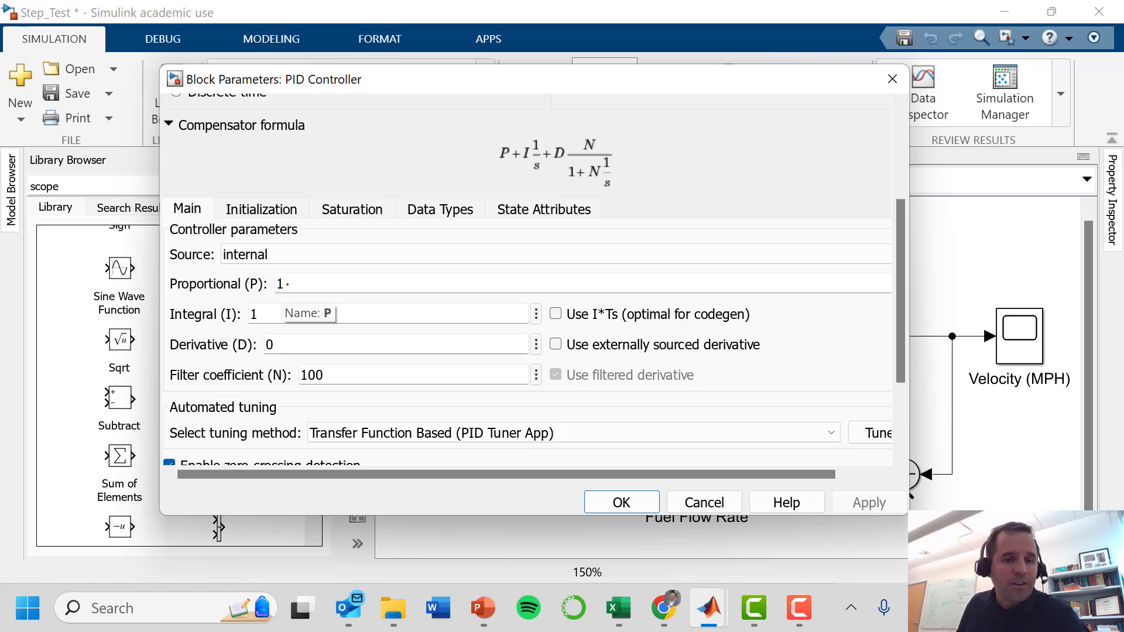
double_click(298, 285)
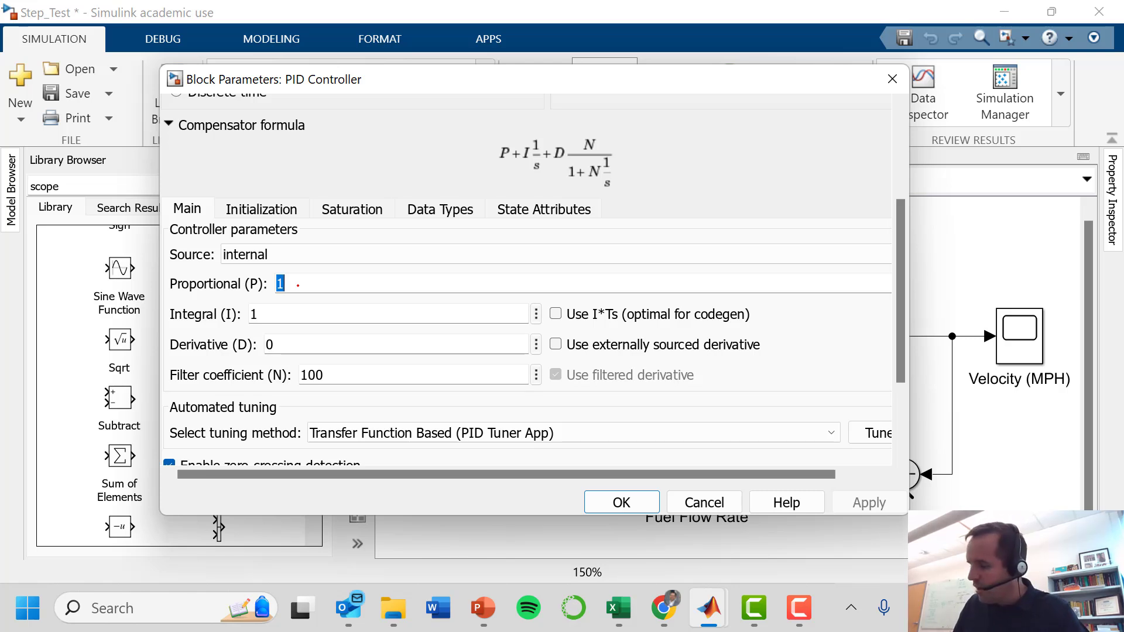
type(".05")
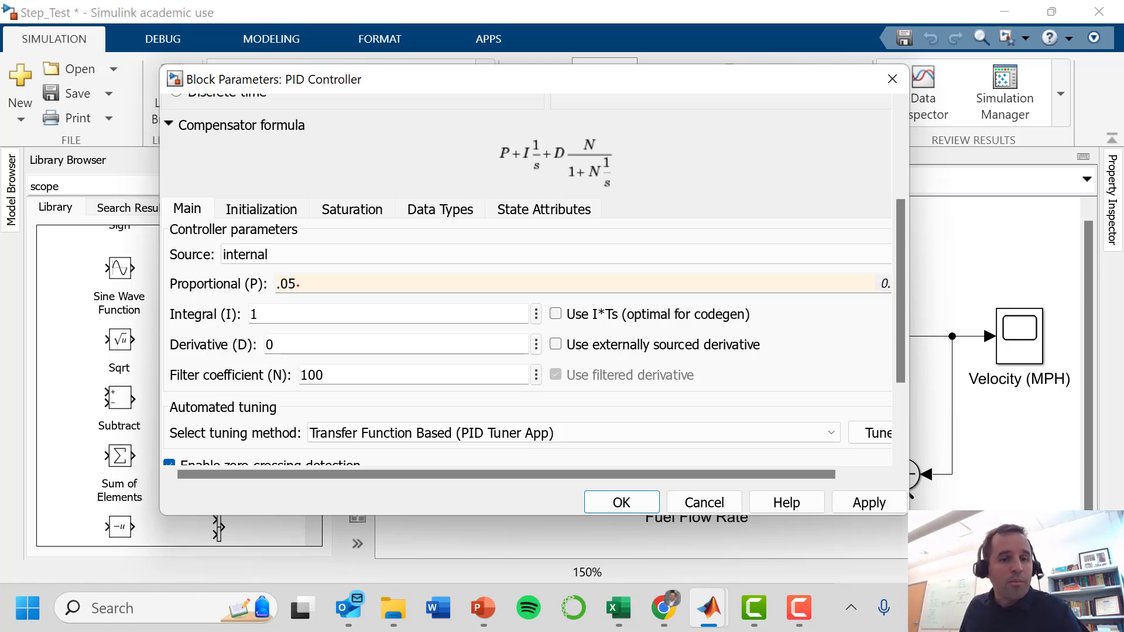
double_click(286, 310)
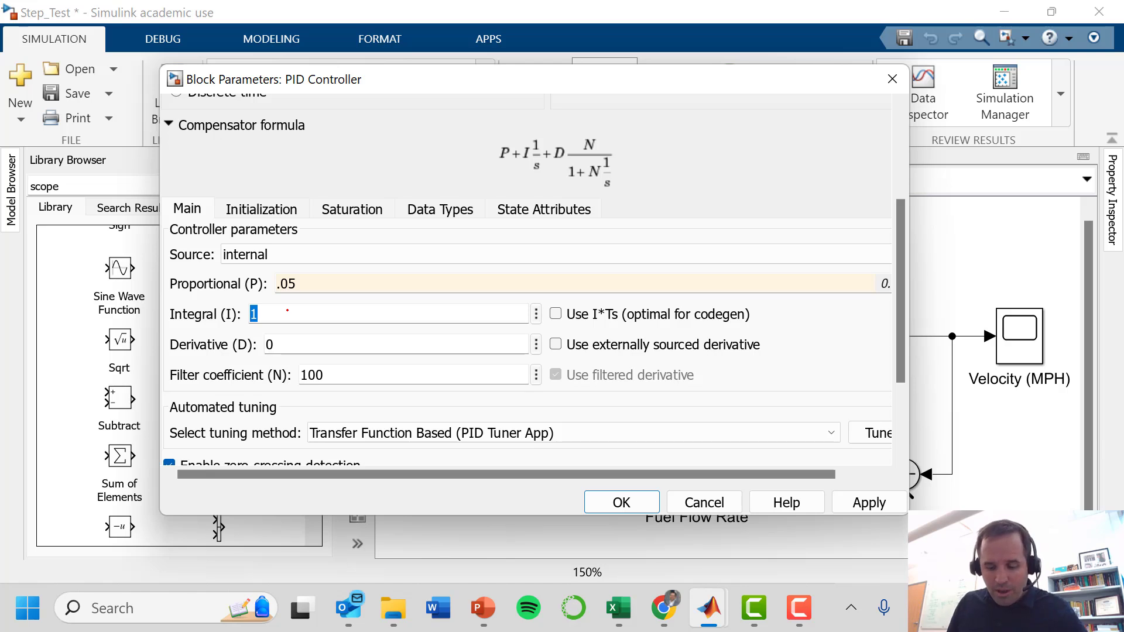
type(".0017")
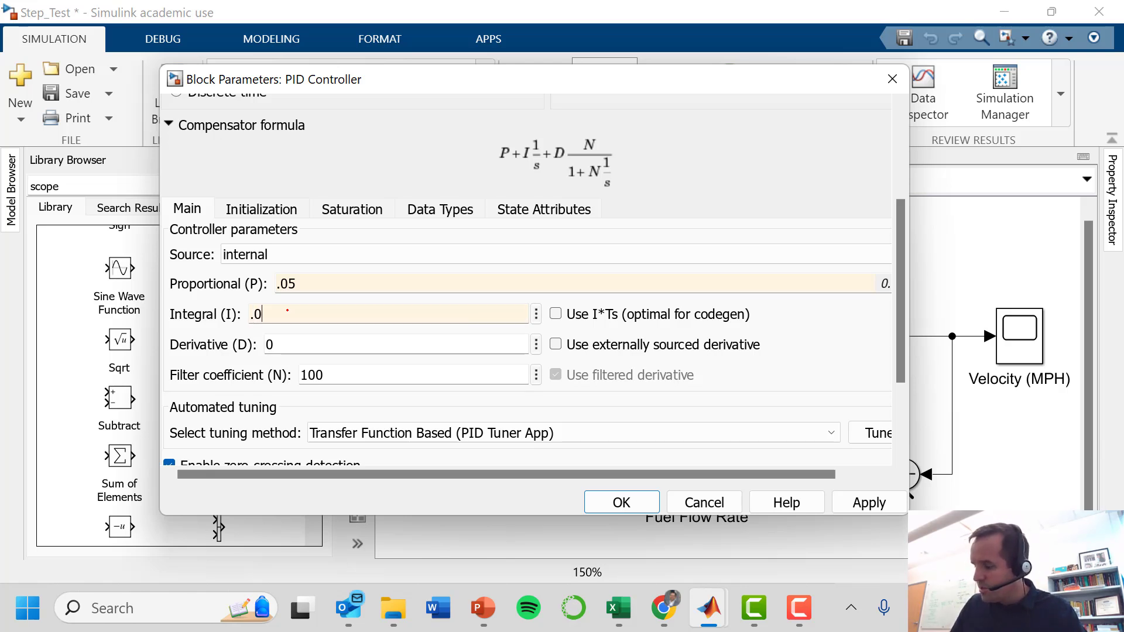
double_click(322, 283)
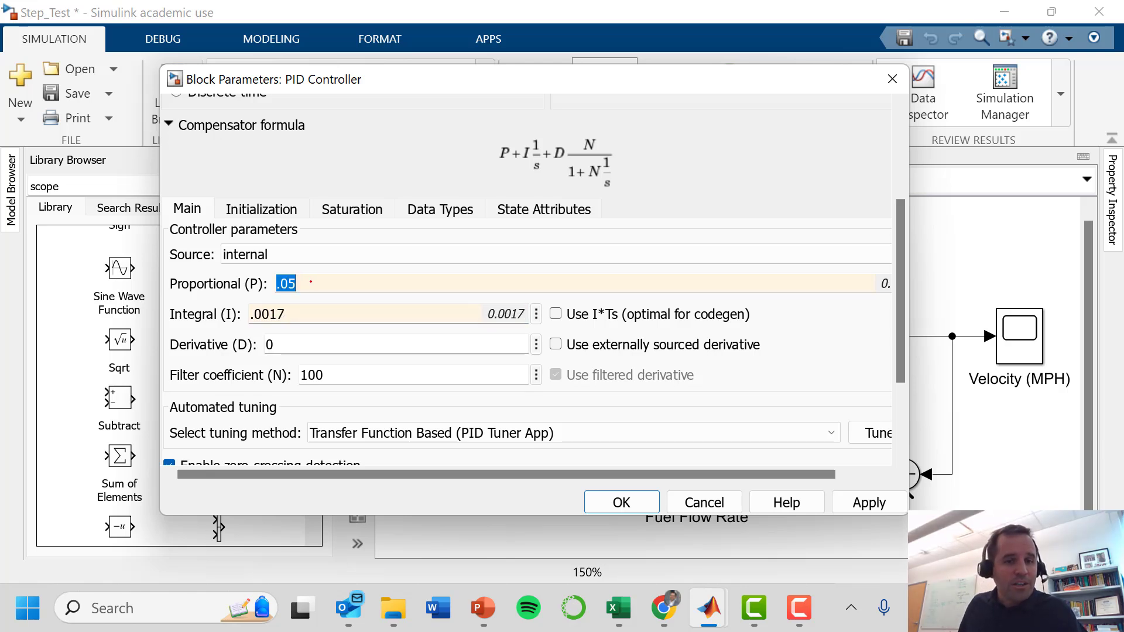
left_click(322, 283)
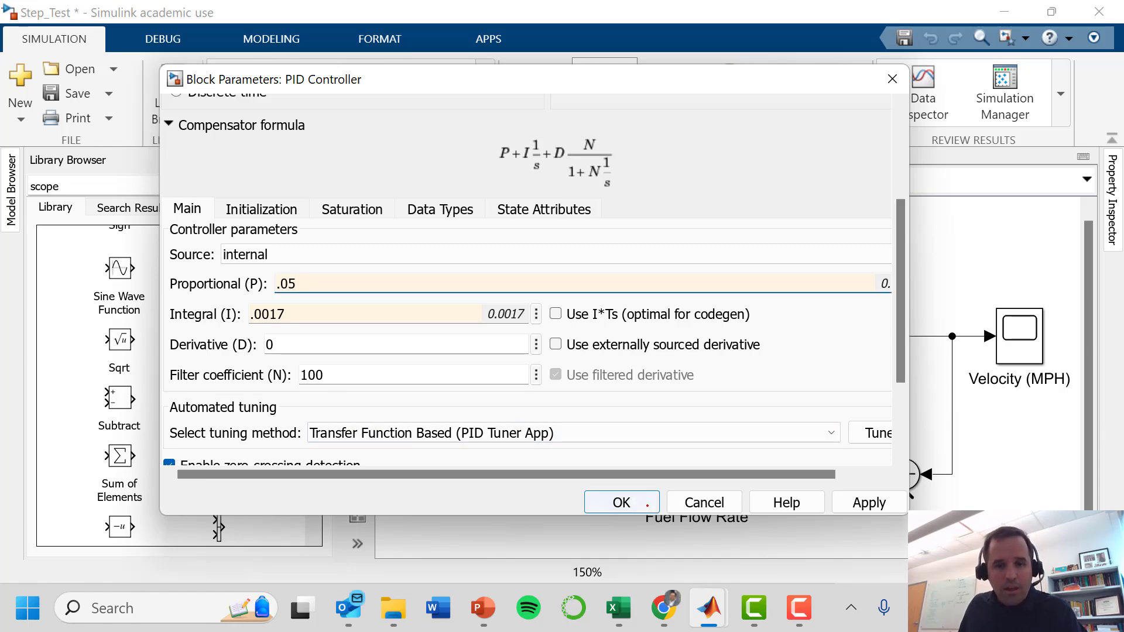
left_click(643, 504)
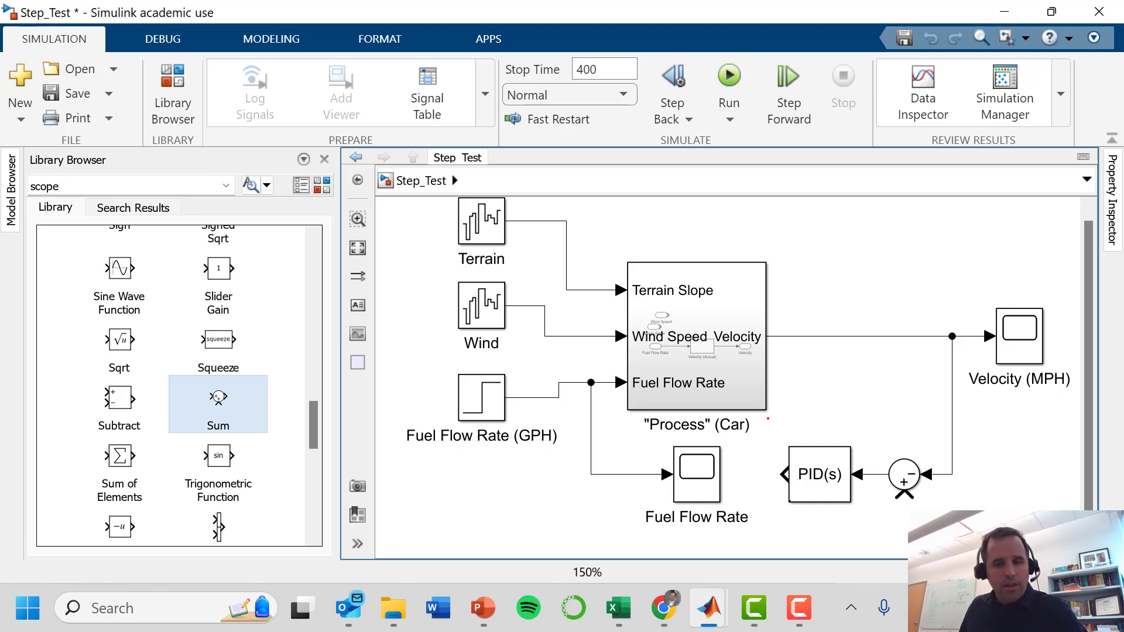
- Move the Fuel Flow Rate scope above the "Process" (Car) block
scroll(804, 420, "down", 3)
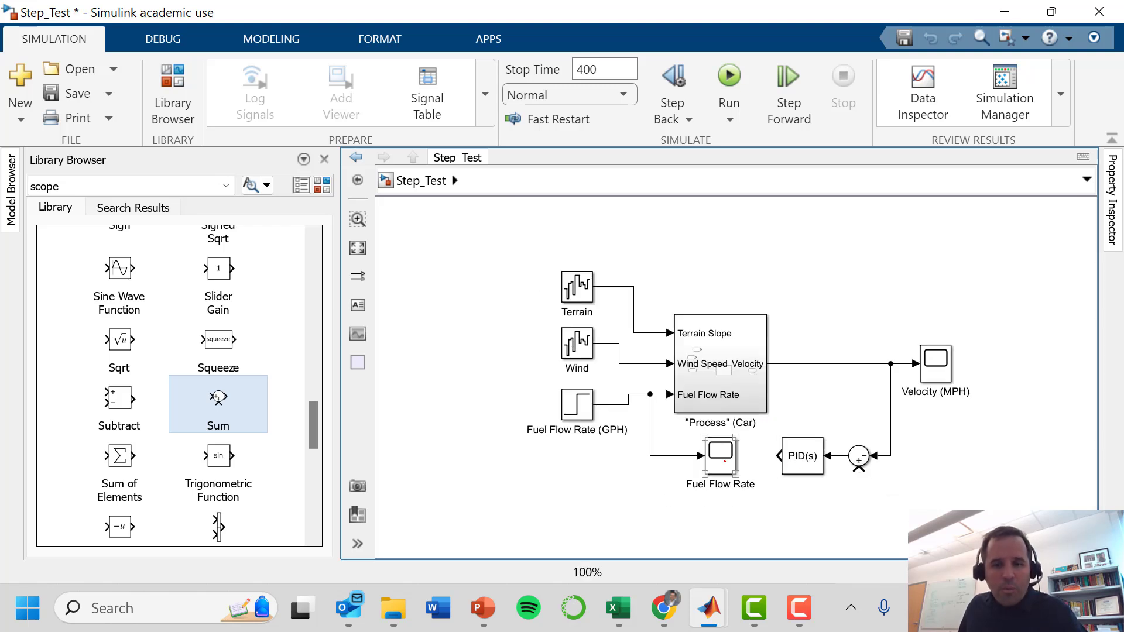
left_click_drag(719, 455, 720, 261)
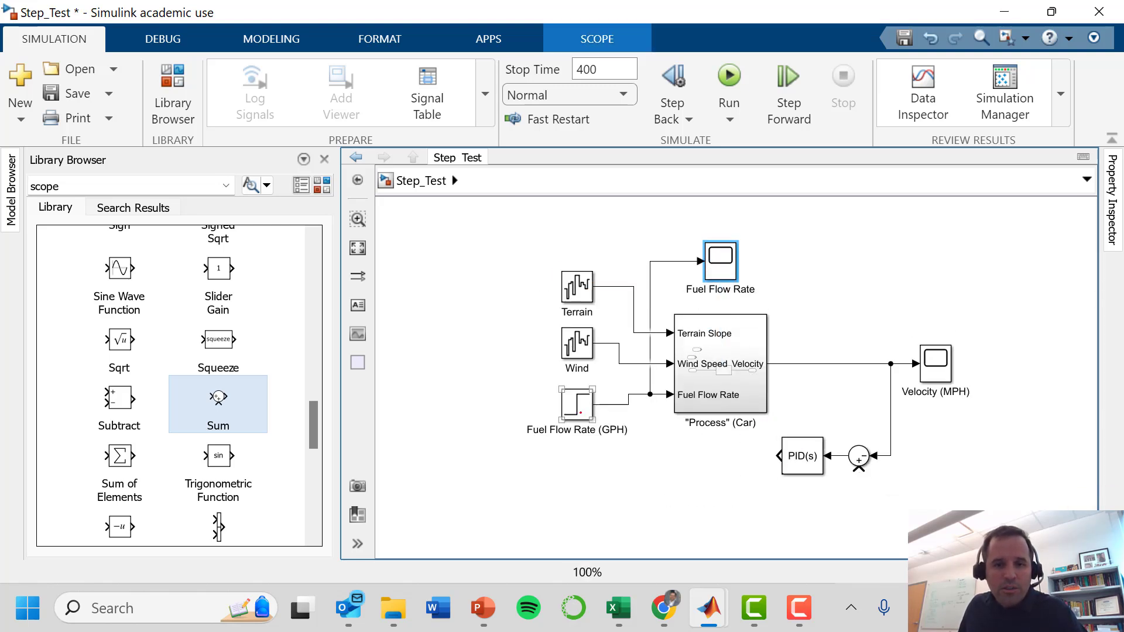
- Delete the Fuel Flow Rate (GPH) step block and connect the PID Controller output to the Fuel Flow Rate line in its place
left_click(572, 399)
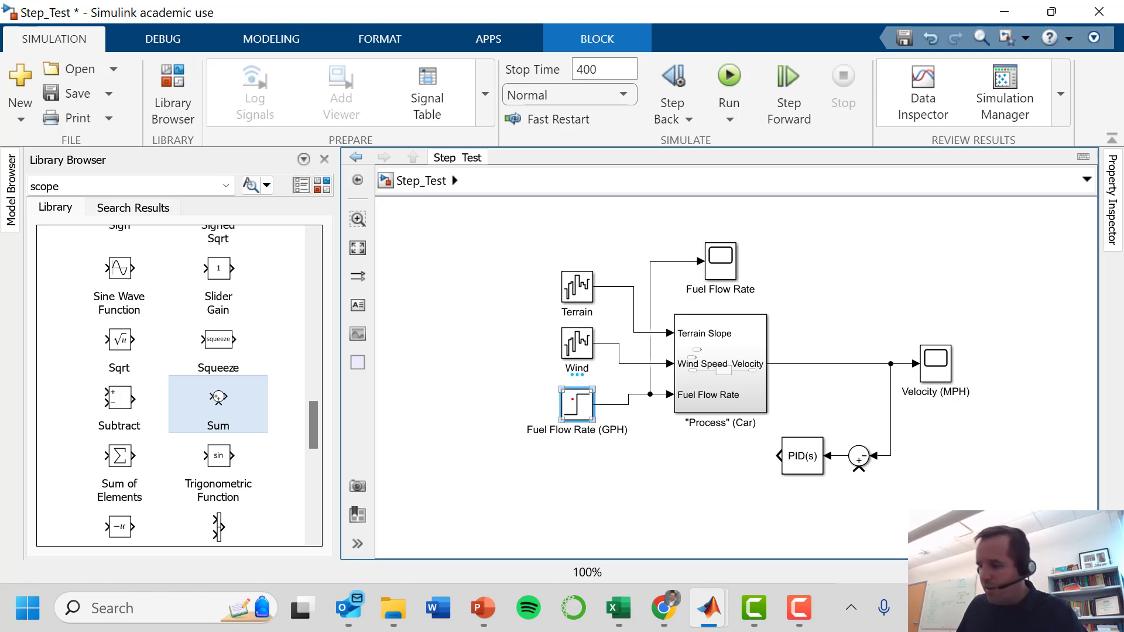
left_click(607, 404)
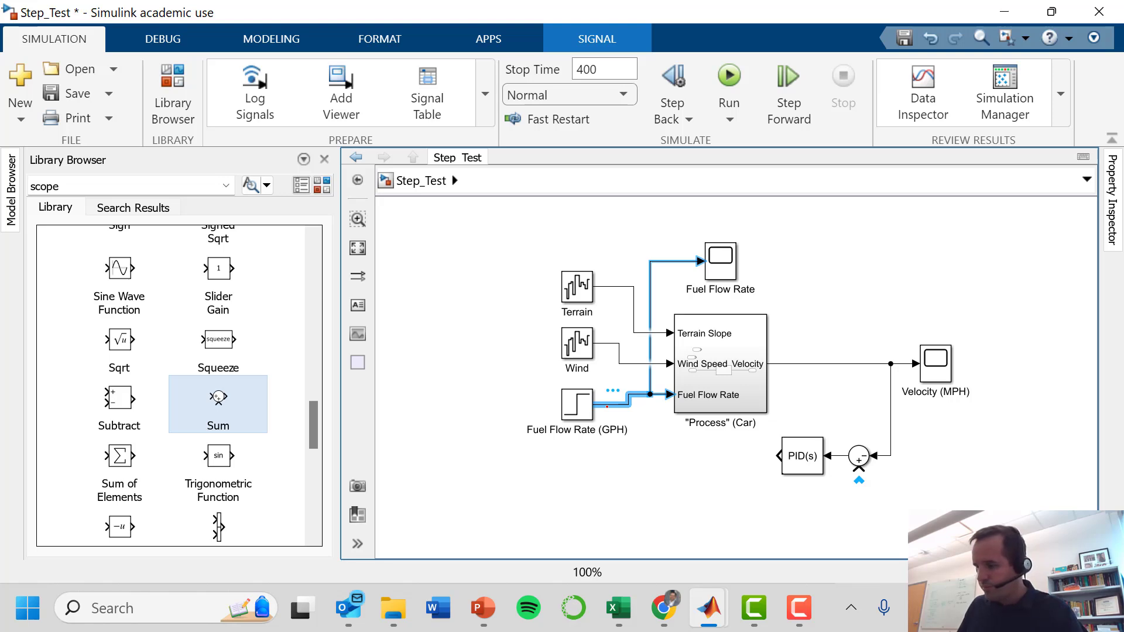
left_click(577, 403)
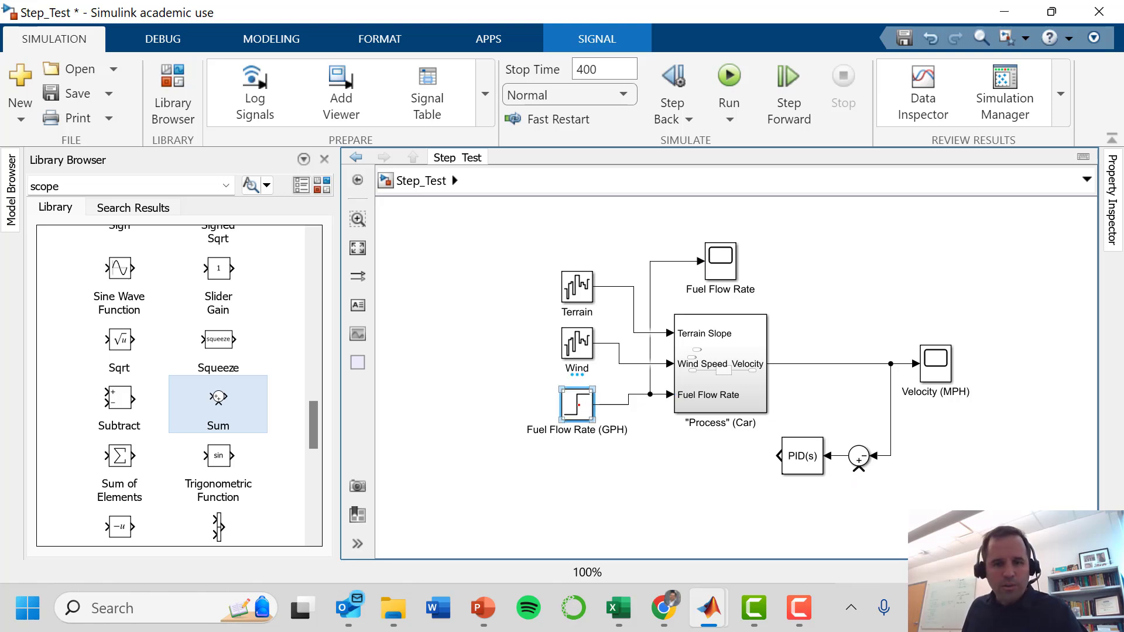
key("Delete")
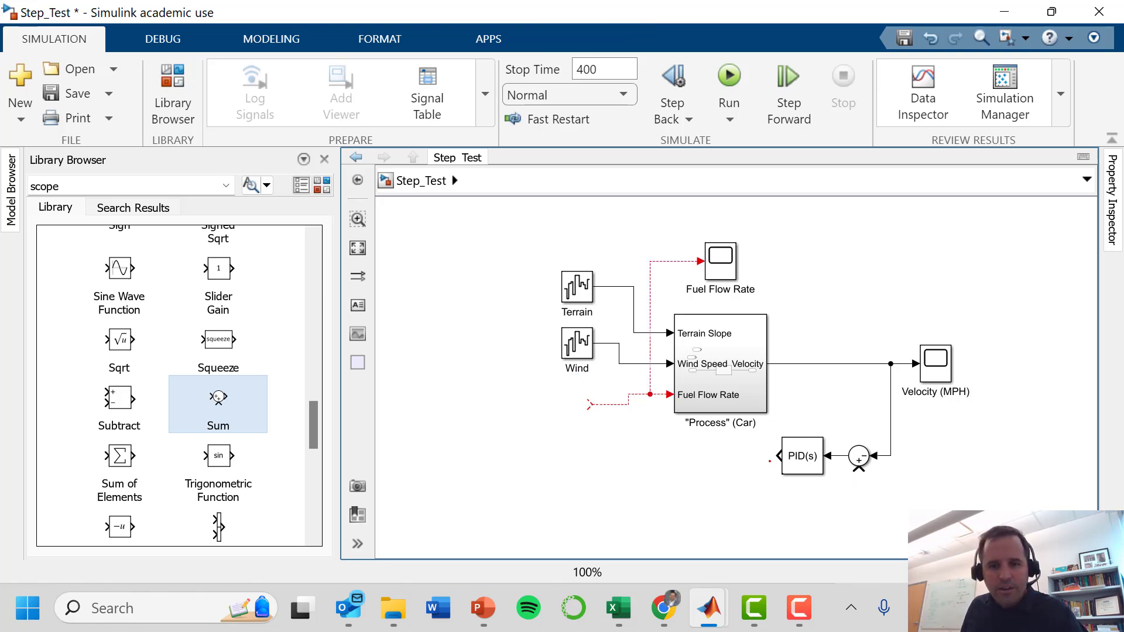
left_click_drag(771, 460, 552, 422)
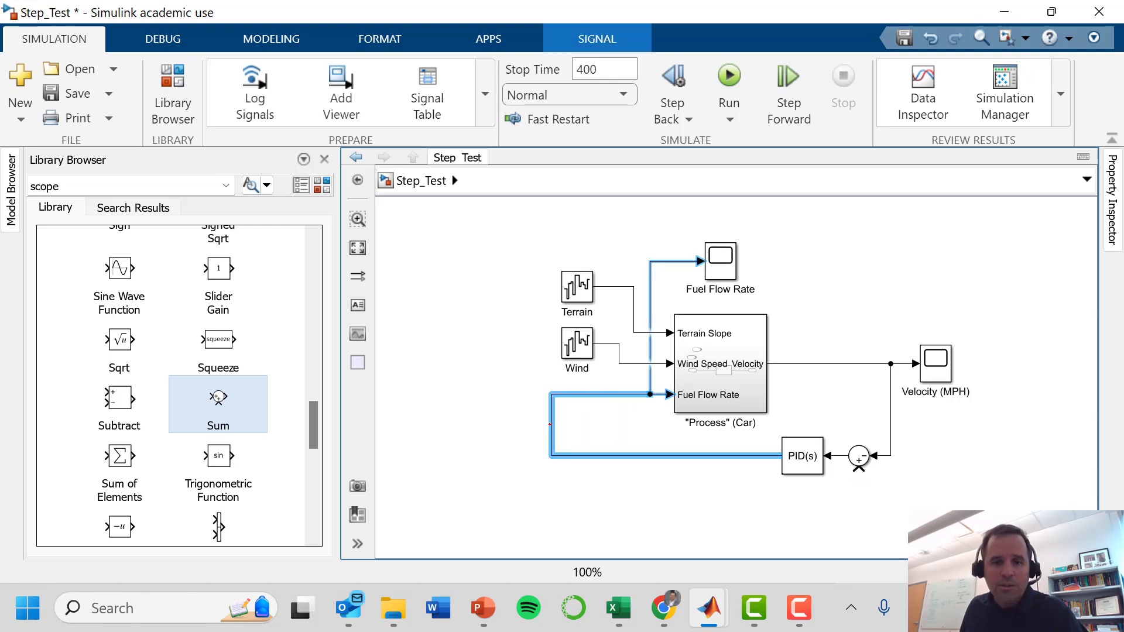
left_click(535, 485)
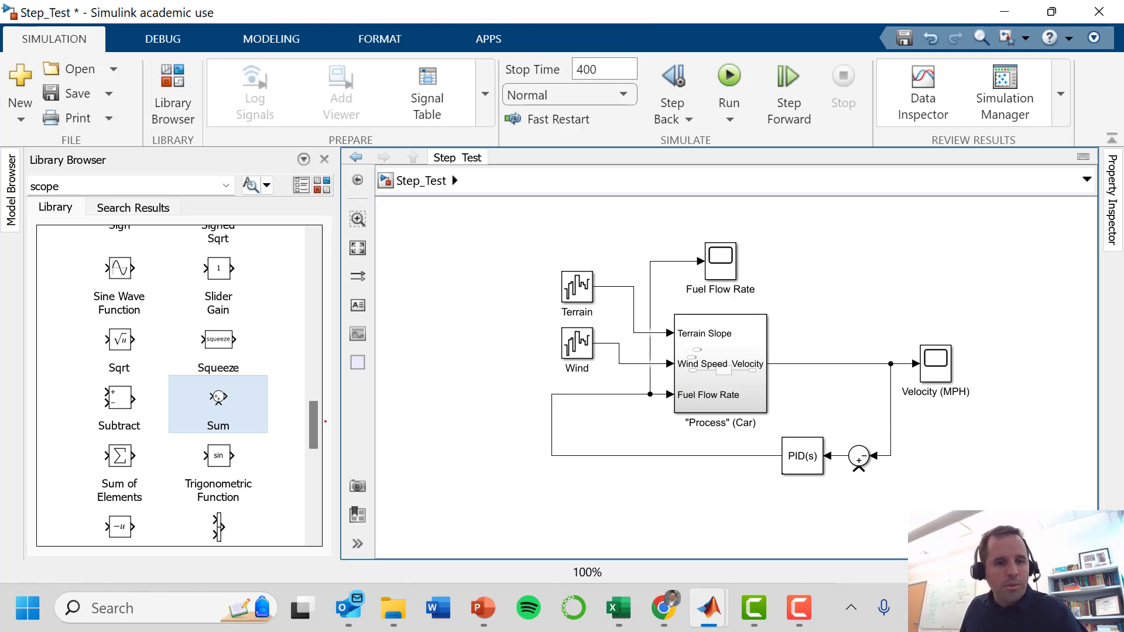
- Add a Step block from the Sources library below the PID Controller with a step time of 200
left_click_drag(325, 421, 320, 266)
left_click(59, 365)
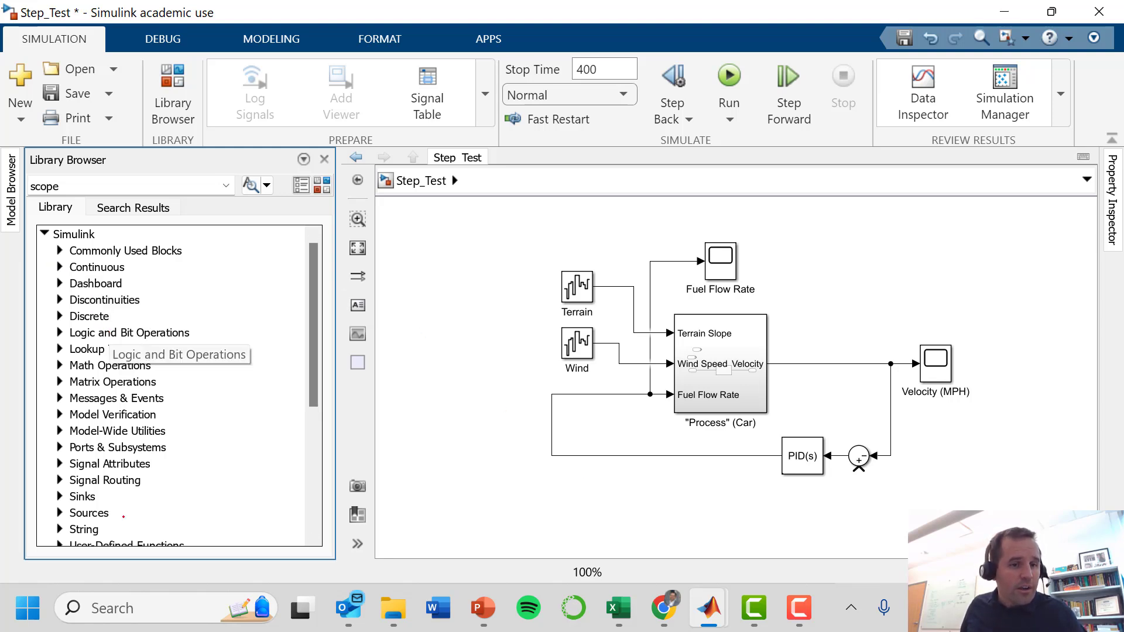
left_click_drag(316, 355, 316, 412)
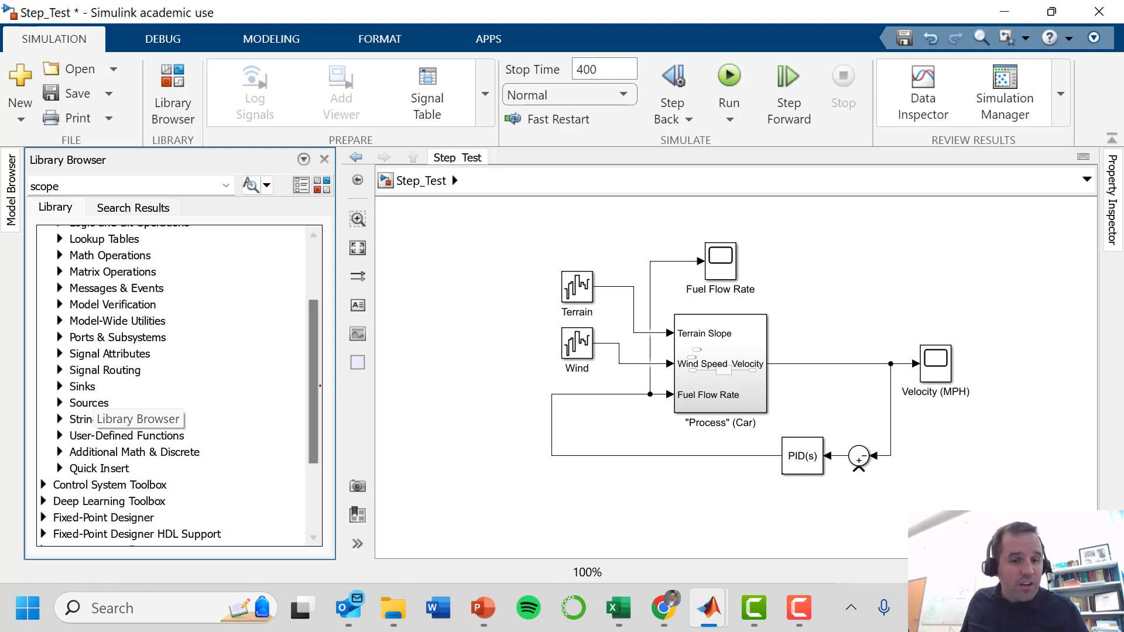
left_click_drag(314, 386, 315, 431)
scroll(109, 464, "up", 5)
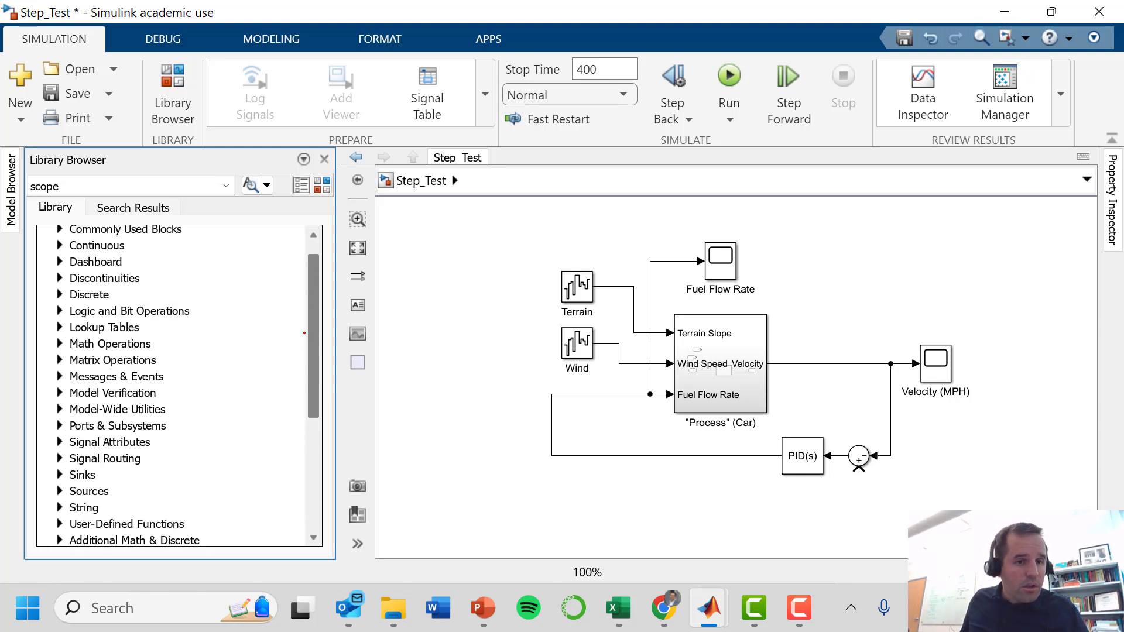
left_click(60, 513)
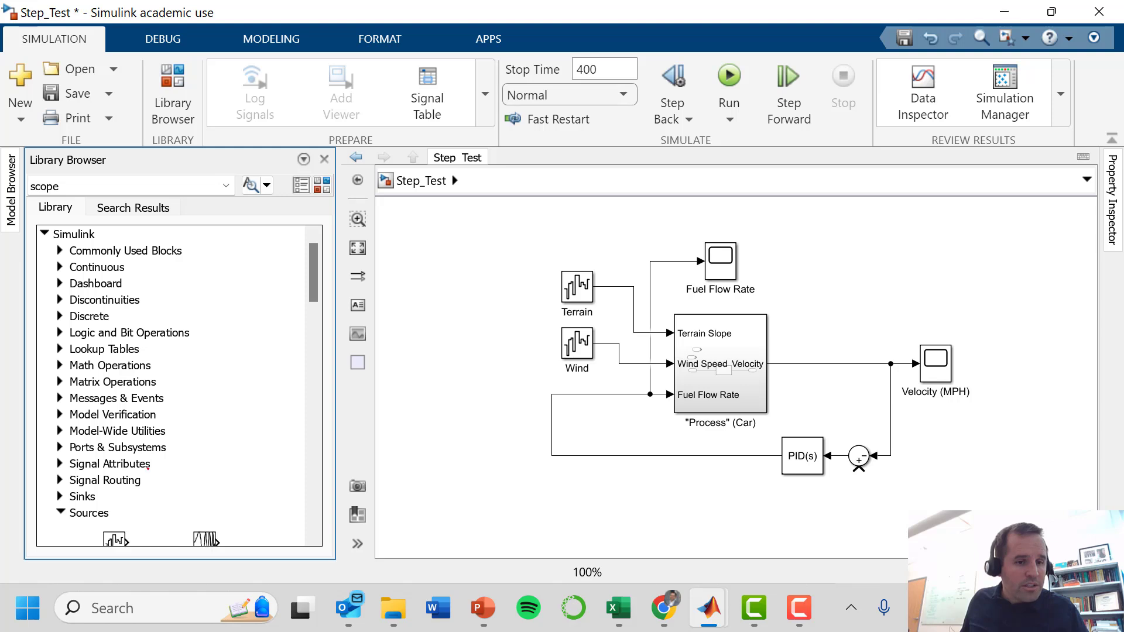
left_click_drag(311, 280, 306, 459)
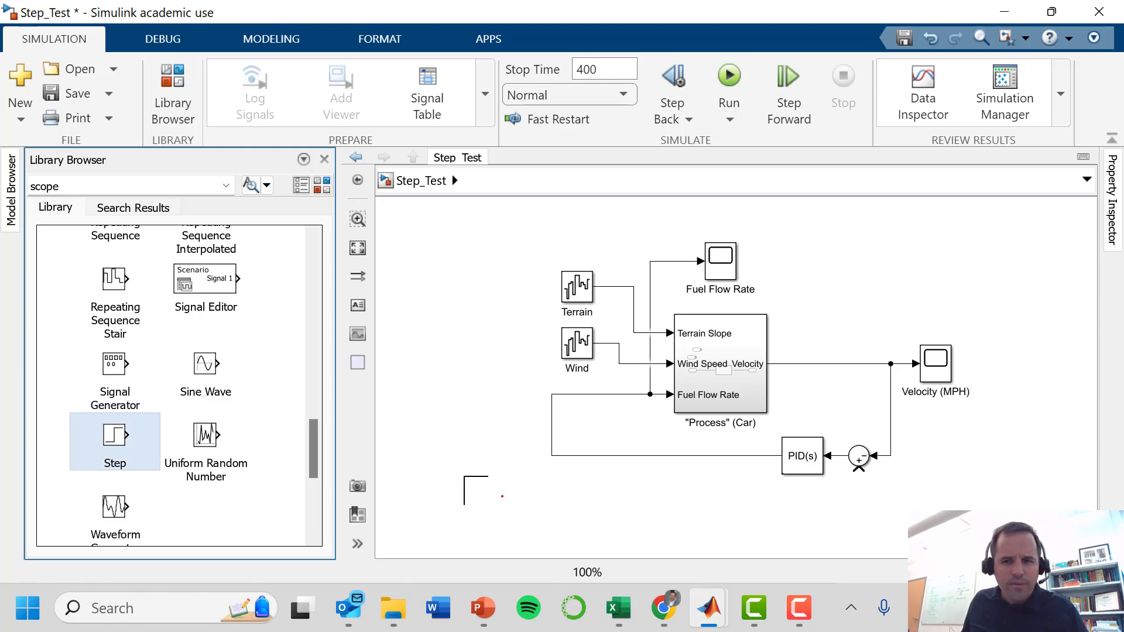
left_click_drag(502, 496, 810, 485)
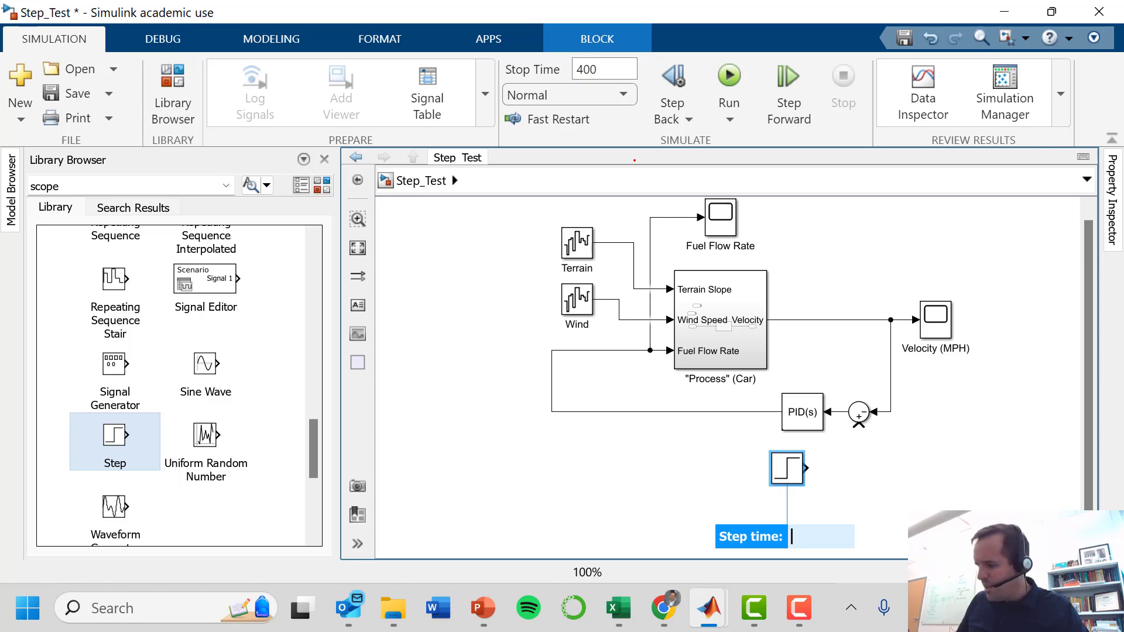
type("200")
key("Return")
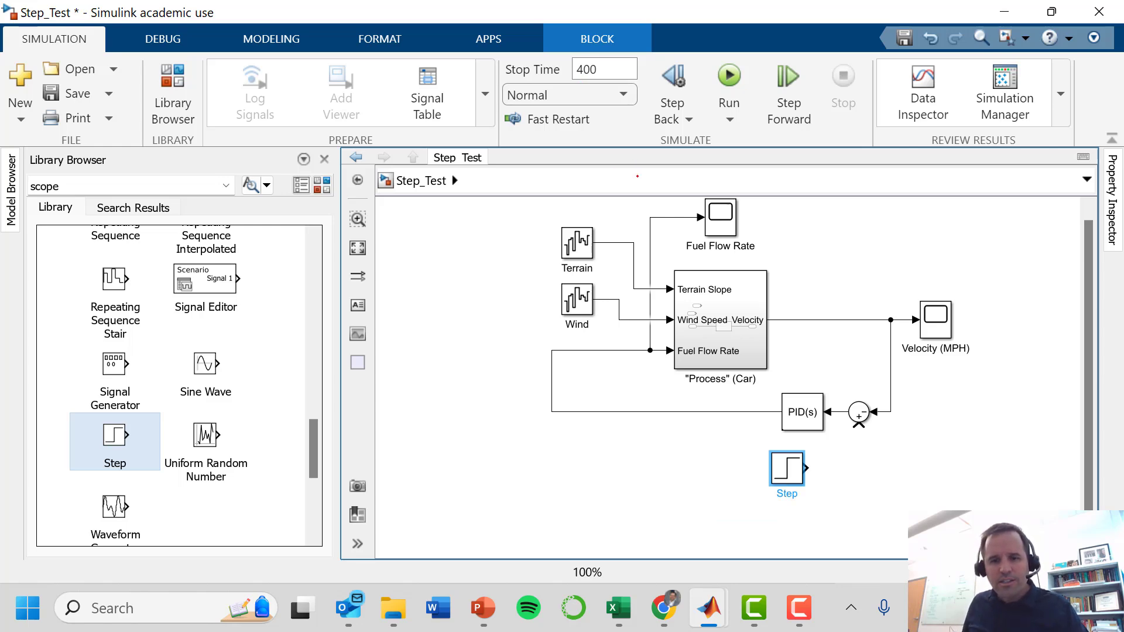
- Set the new Step block's initial value to 65 and its final value to 75
double_click(790, 471)
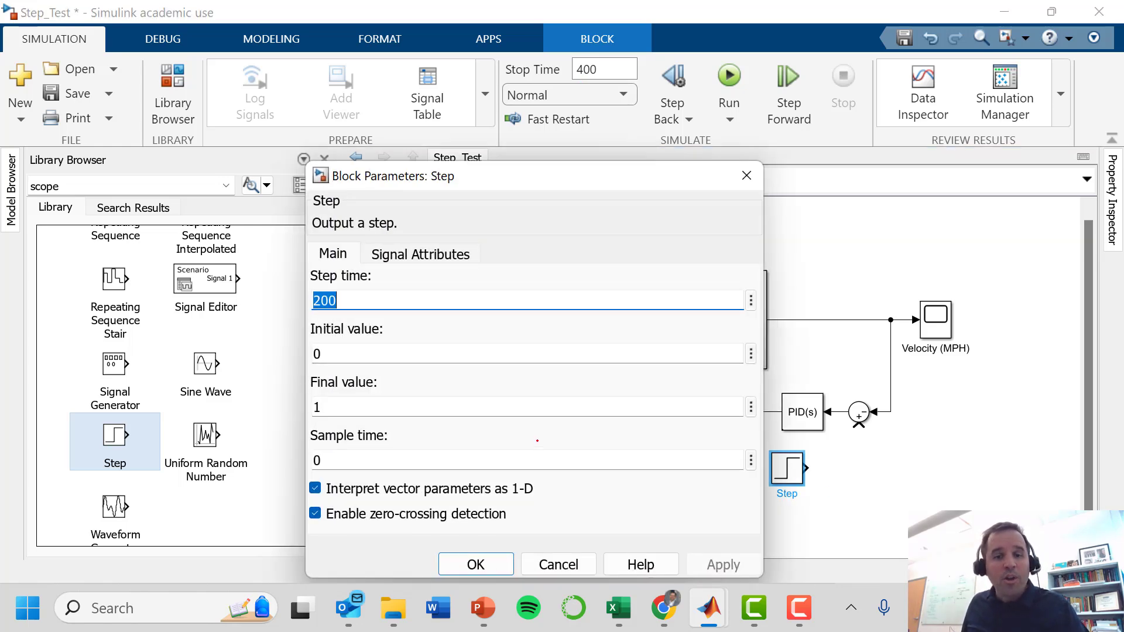
key("Tab")
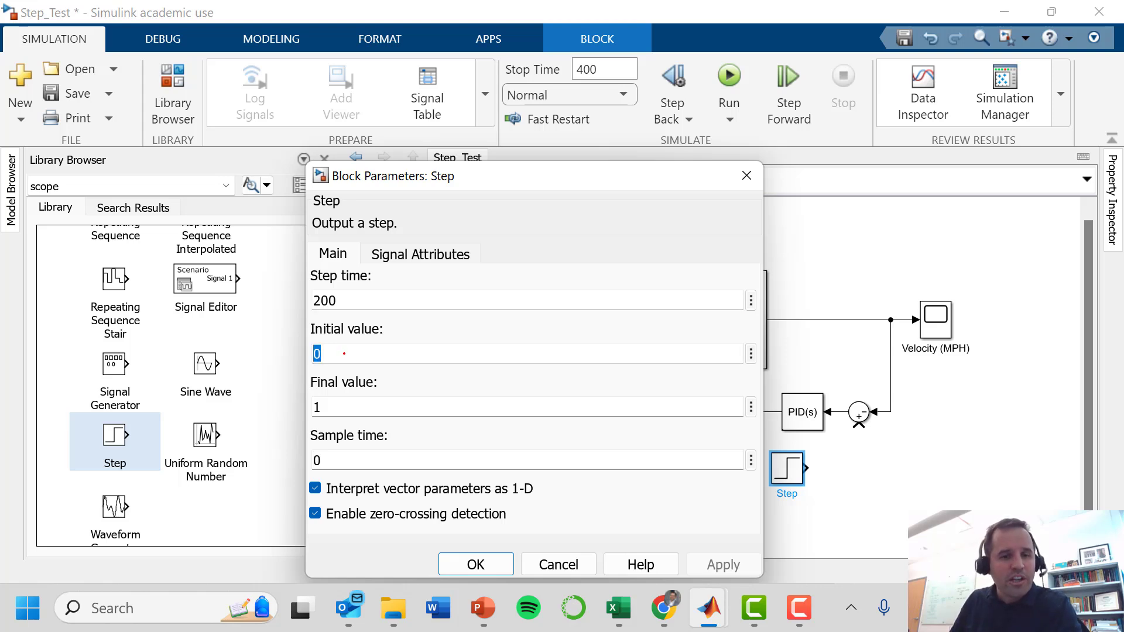
type("65")
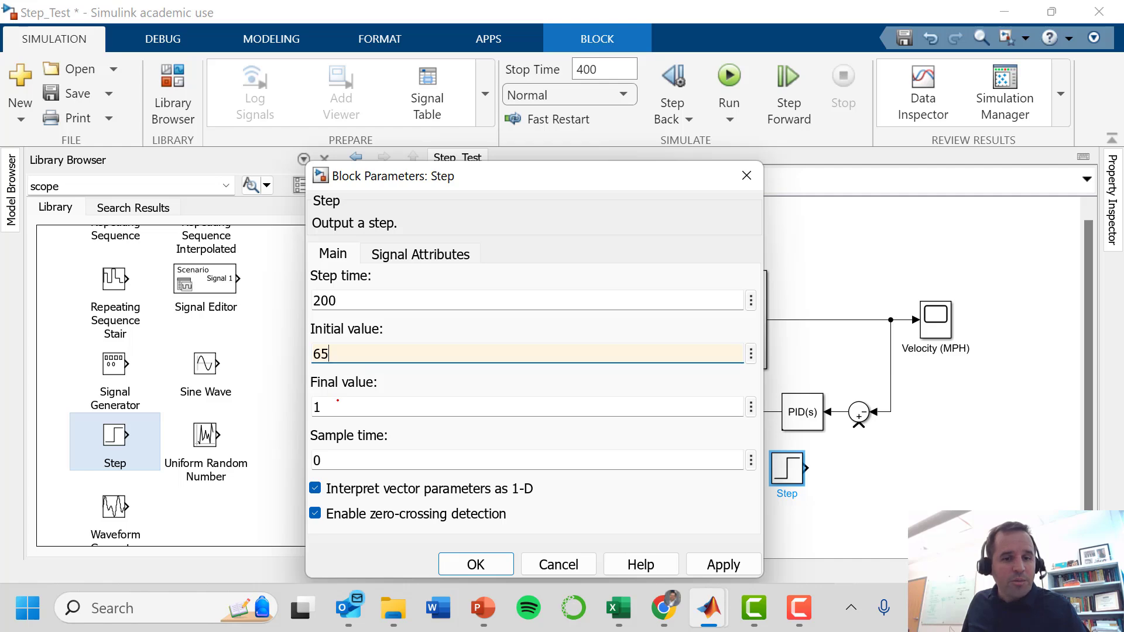
key("Tab")
type("75")
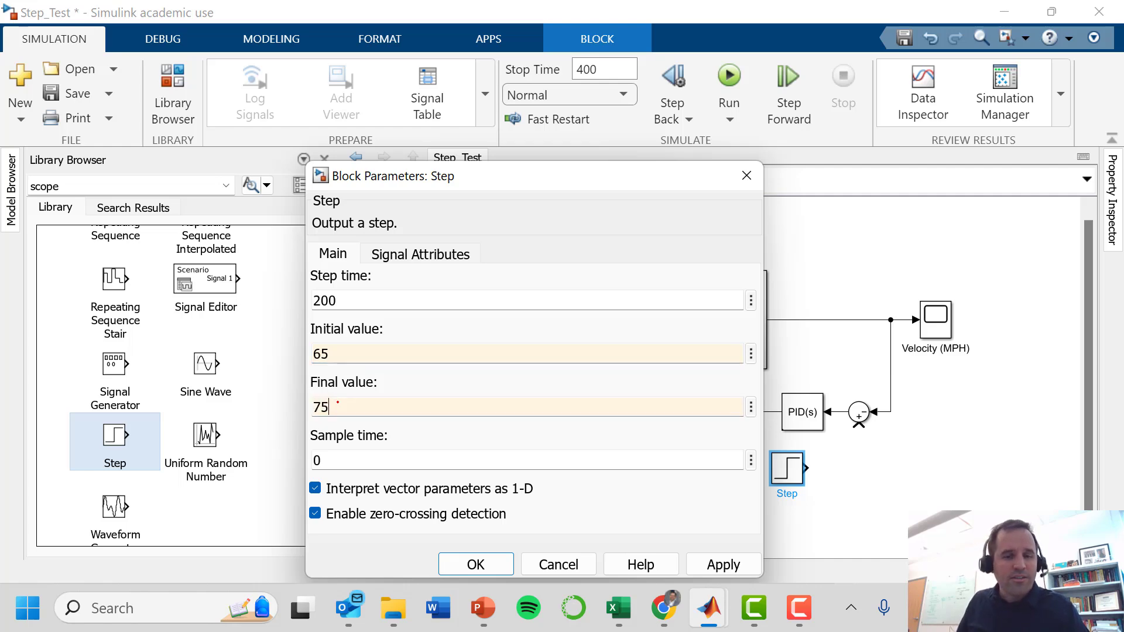
left_click(460, 559)
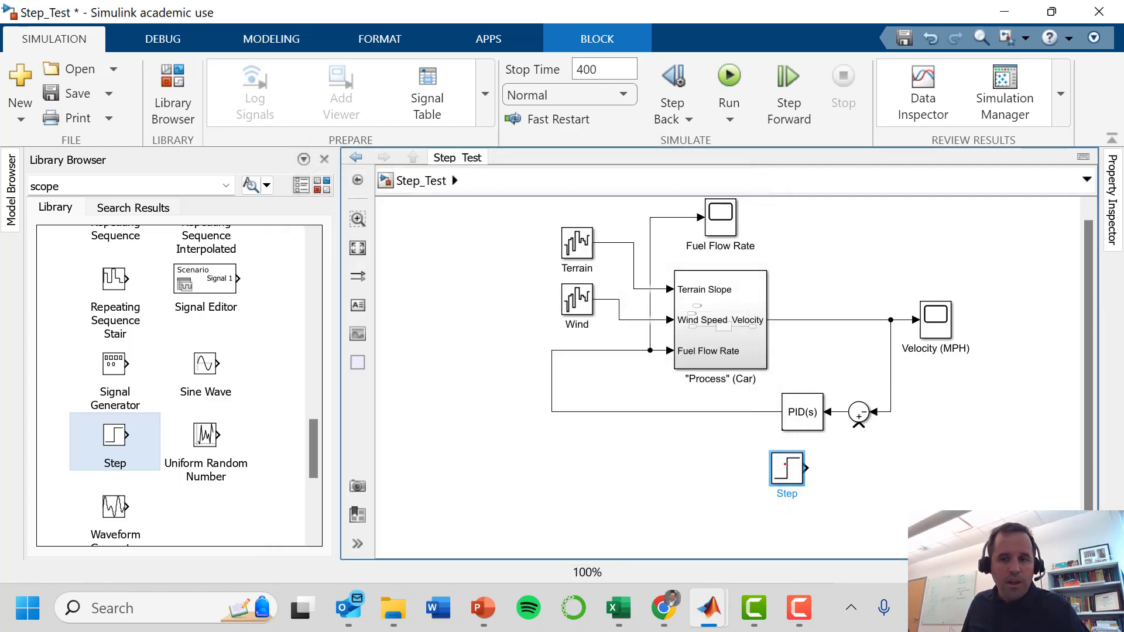
- Connect the Step block's output to the open plus input of the Sum block
left_click_drag(806, 468, 859, 428)
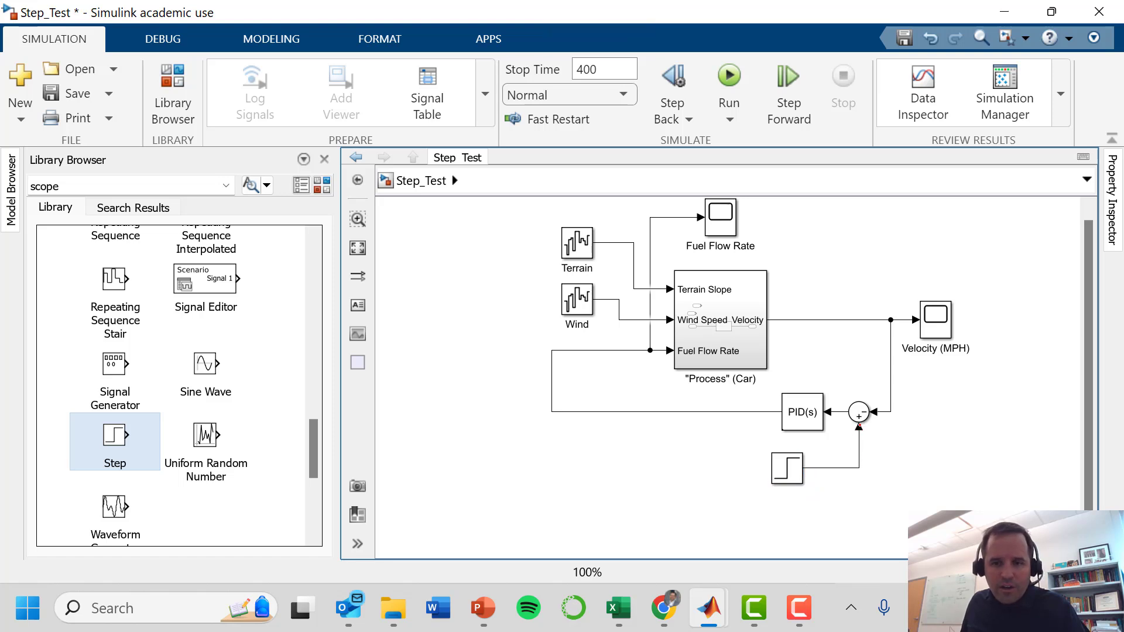
scroll(713, 422, "up", 1)
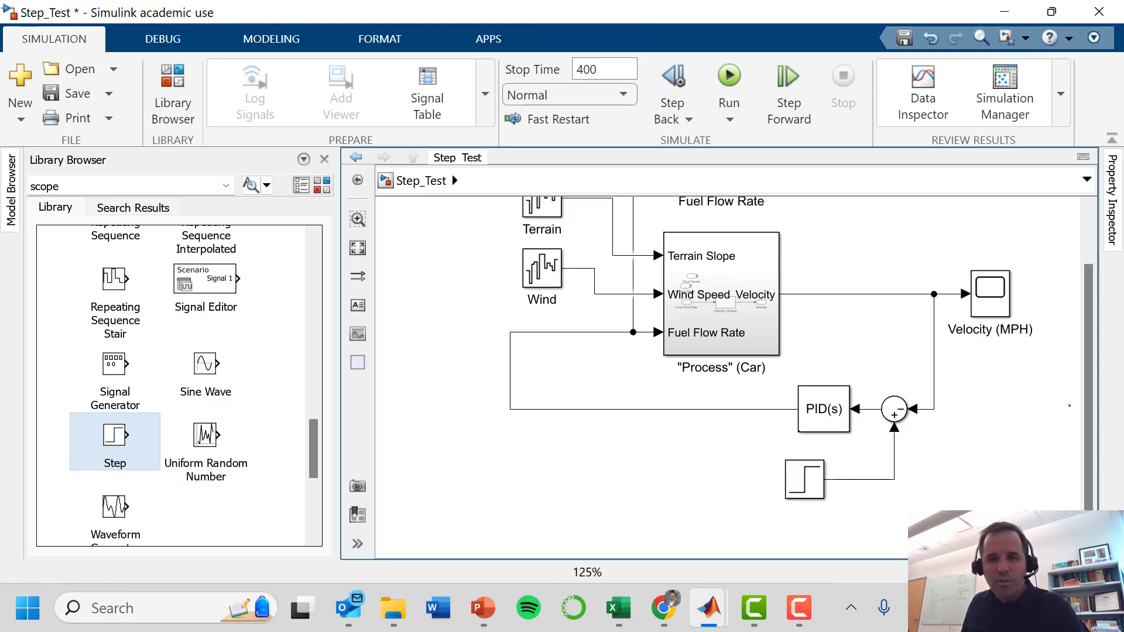
scroll(731, 352, "up", 2)
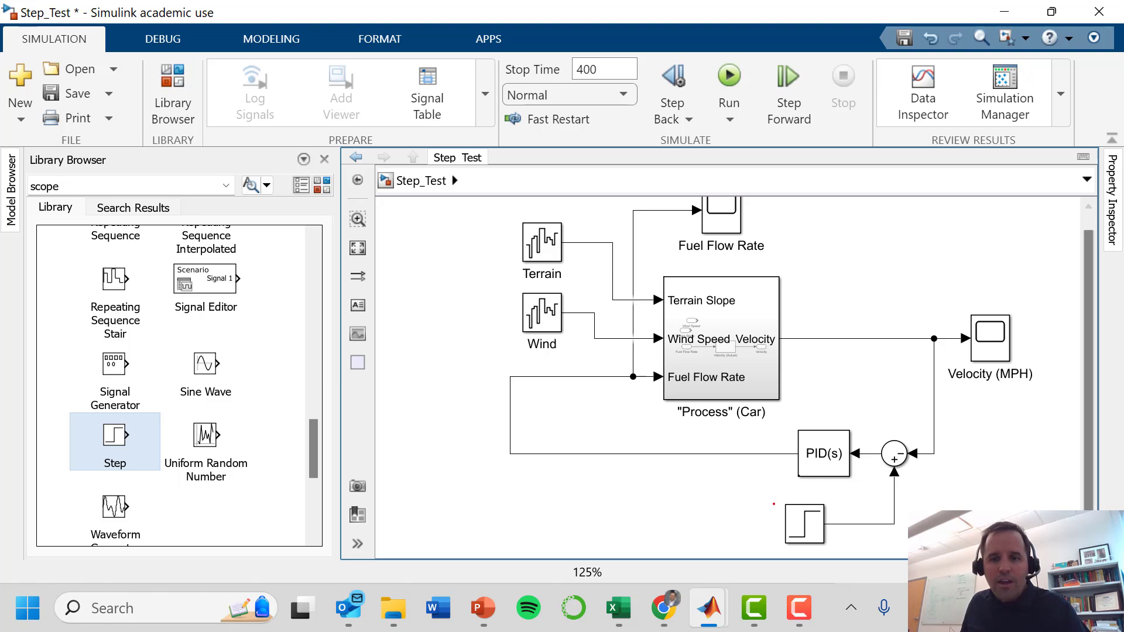
left_click(804, 521)
left_click(856, 531)
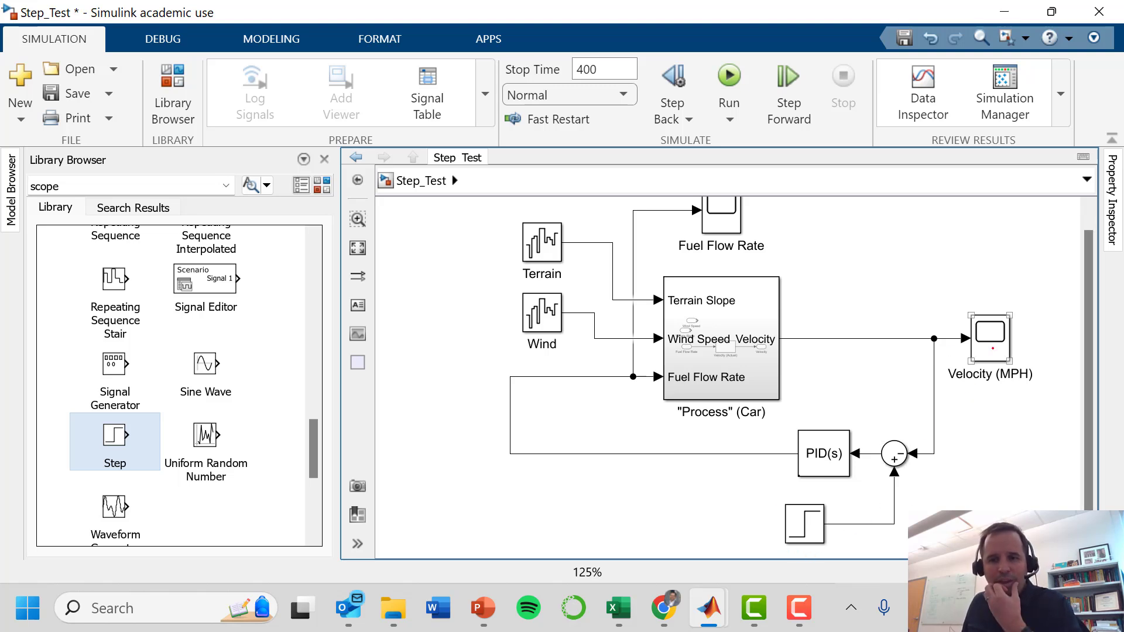
- Give the Velocity (MPH) scope two input ports and branch the Step signal into its second input
double_click(989, 338)
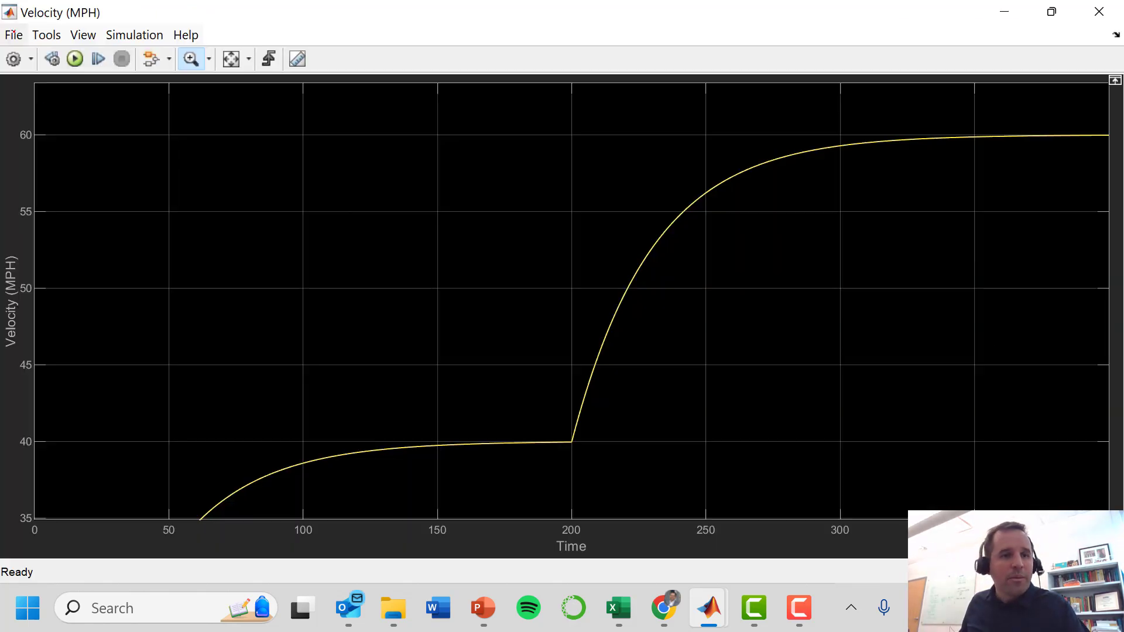
left_click(13, 34)
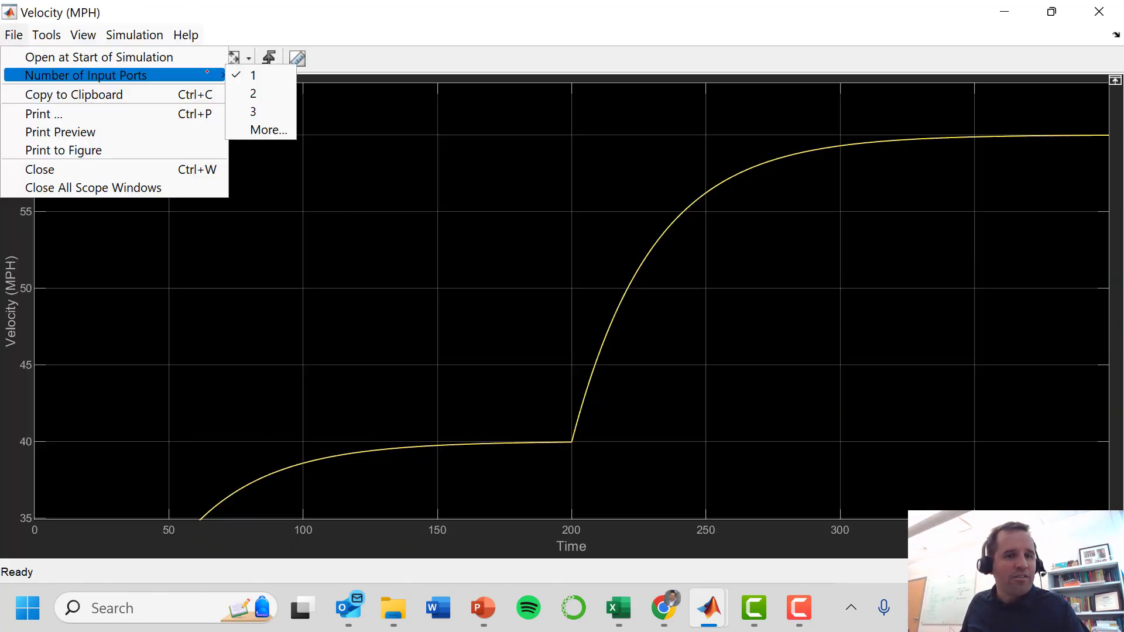
left_click(250, 93)
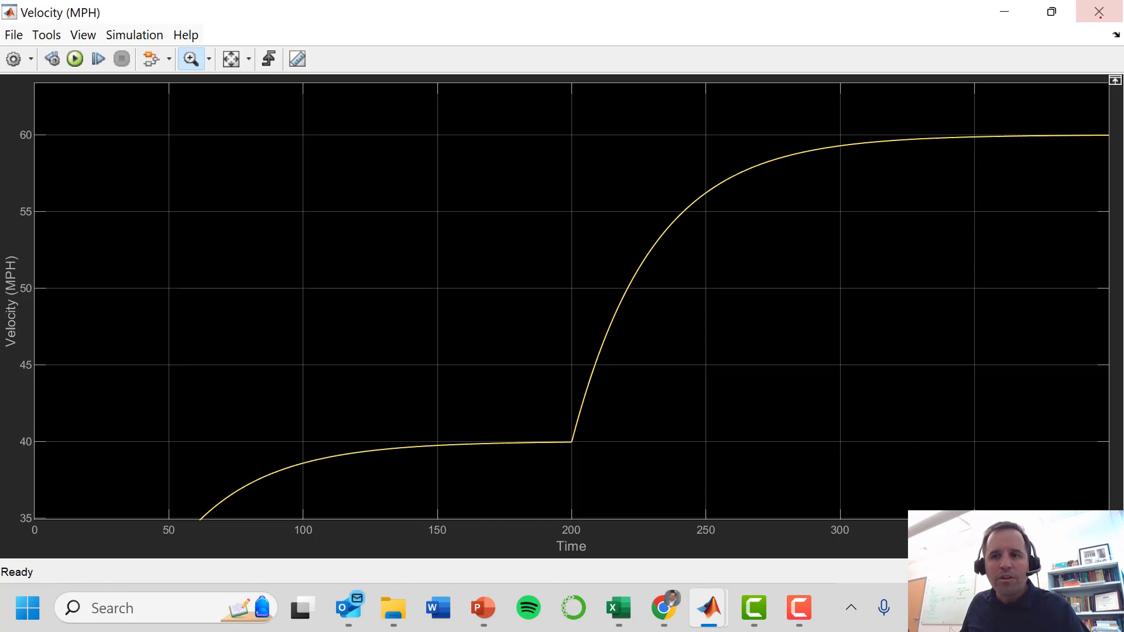
left_click(1099, 11)
left_click_drag(967, 351, 895, 521)
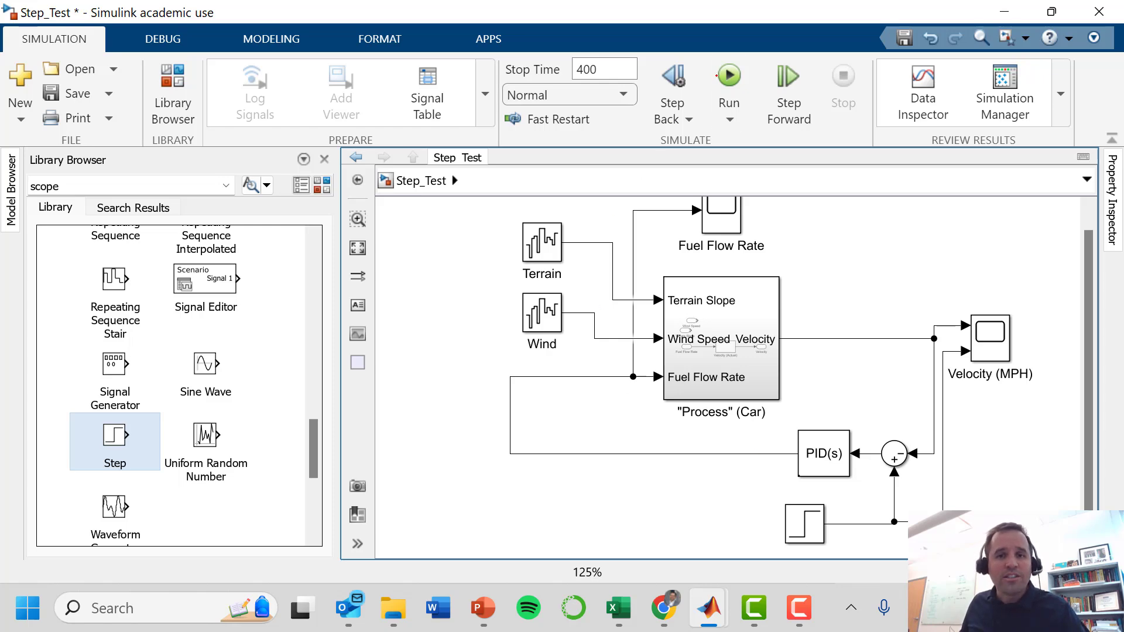
- Run the simulation and examine the velocity response against the setpoint around the step in the Velocity (MPH) scope
left_click(716, 75)
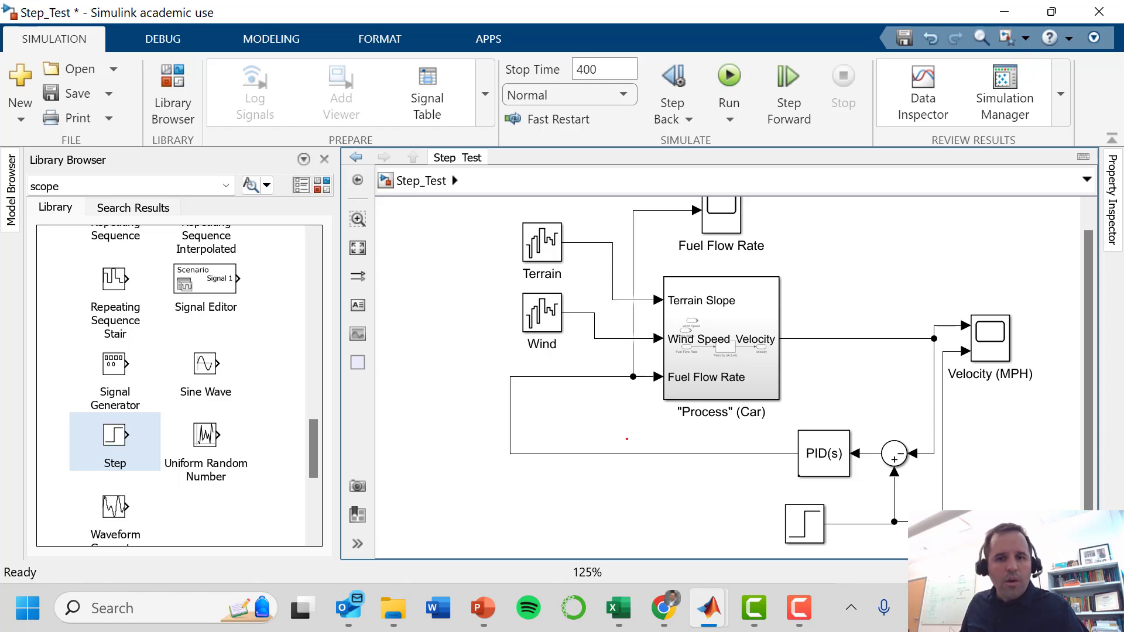
left_click(987, 344)
double_click(989, 344)
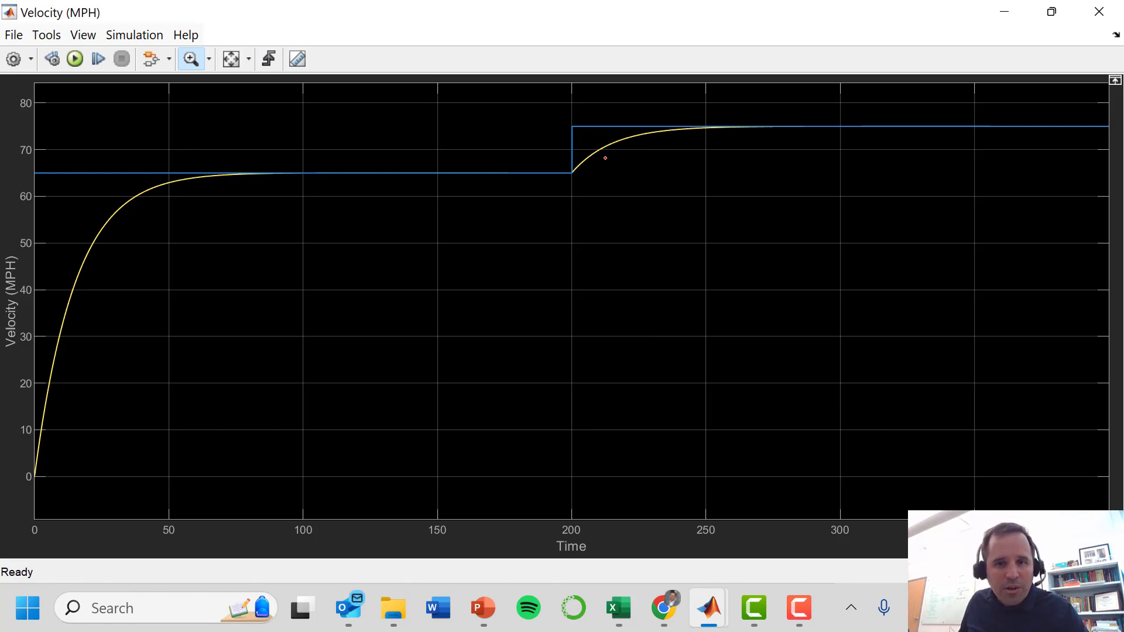
left_click(611, 135)
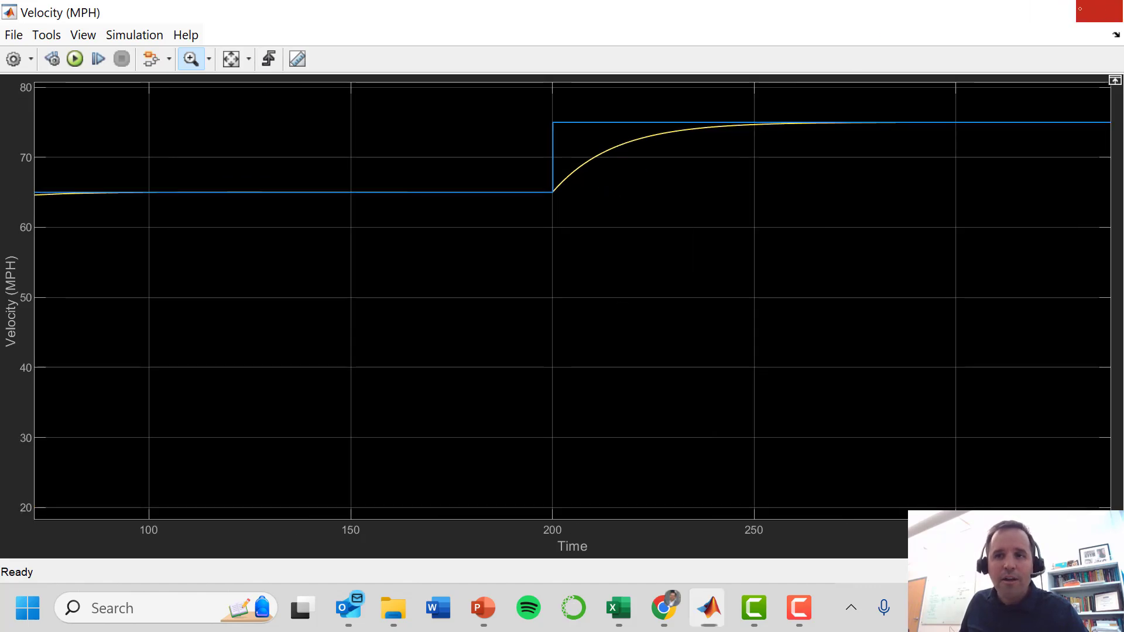
left_click(1099, 11)
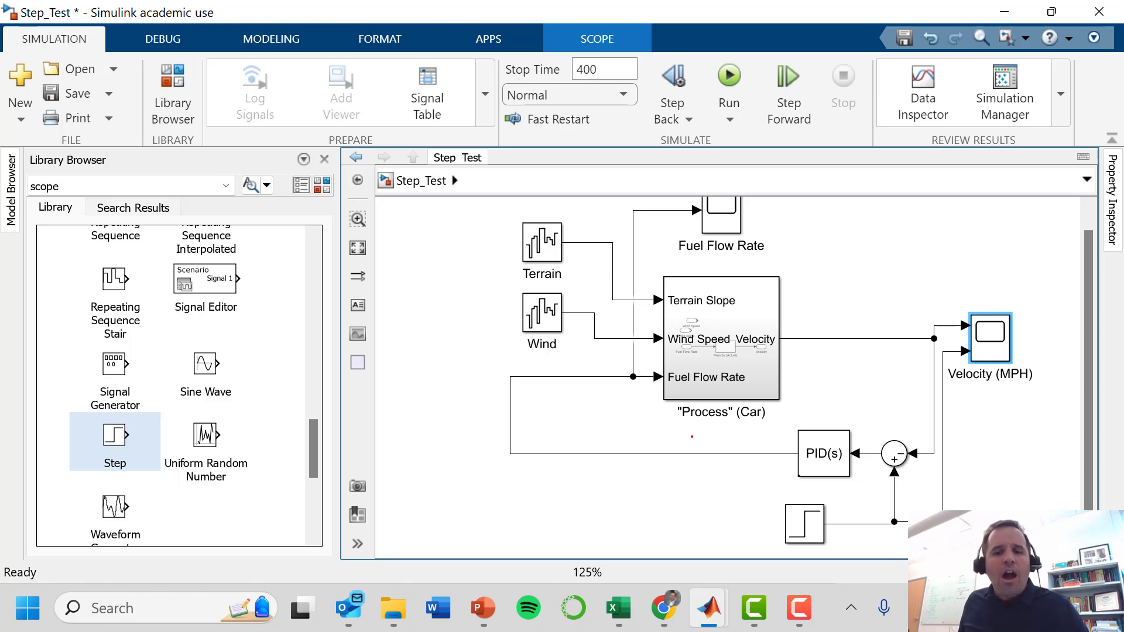
- Enable output limiting in the PID Controller block's output saturation settings
left_click(823, 444)
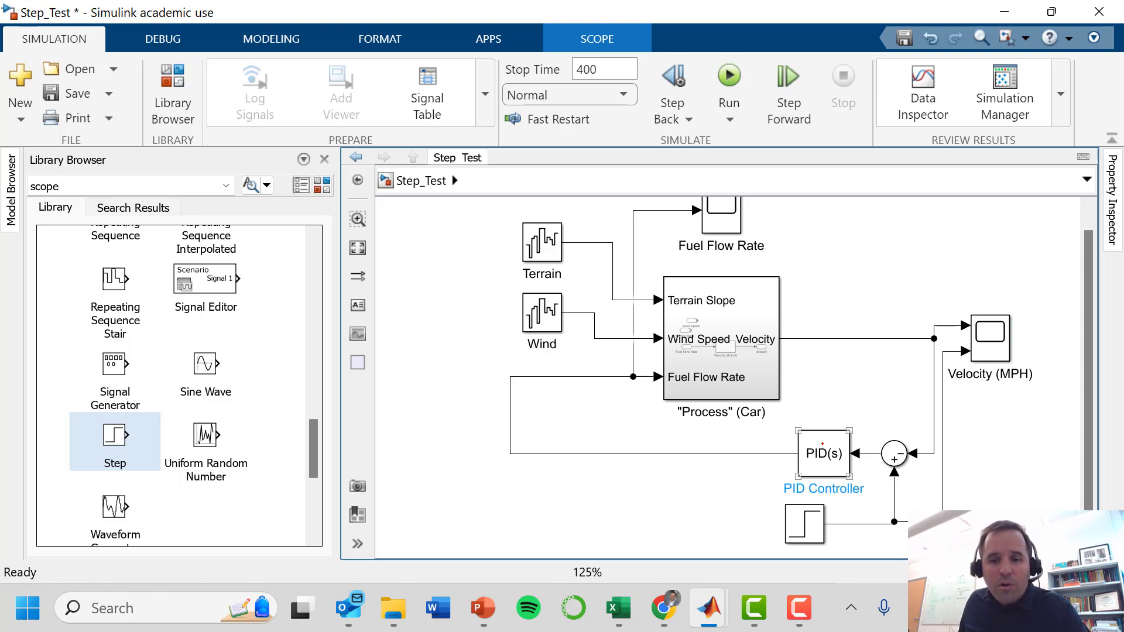
double_click(822, 453)
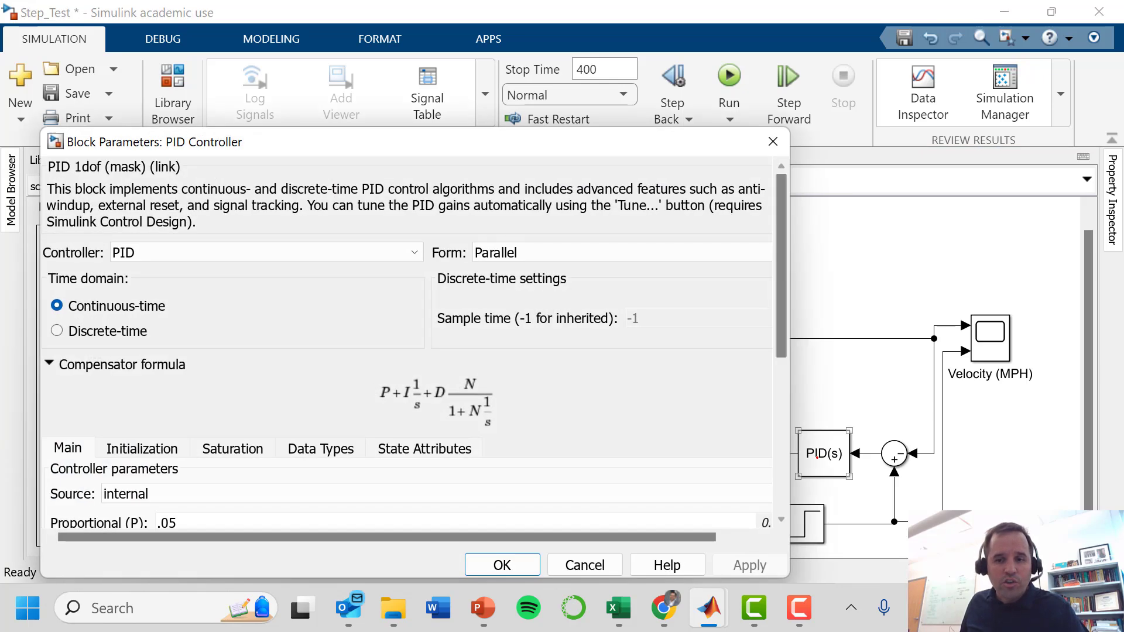
left_click_drag(351, 135, 475, 61)
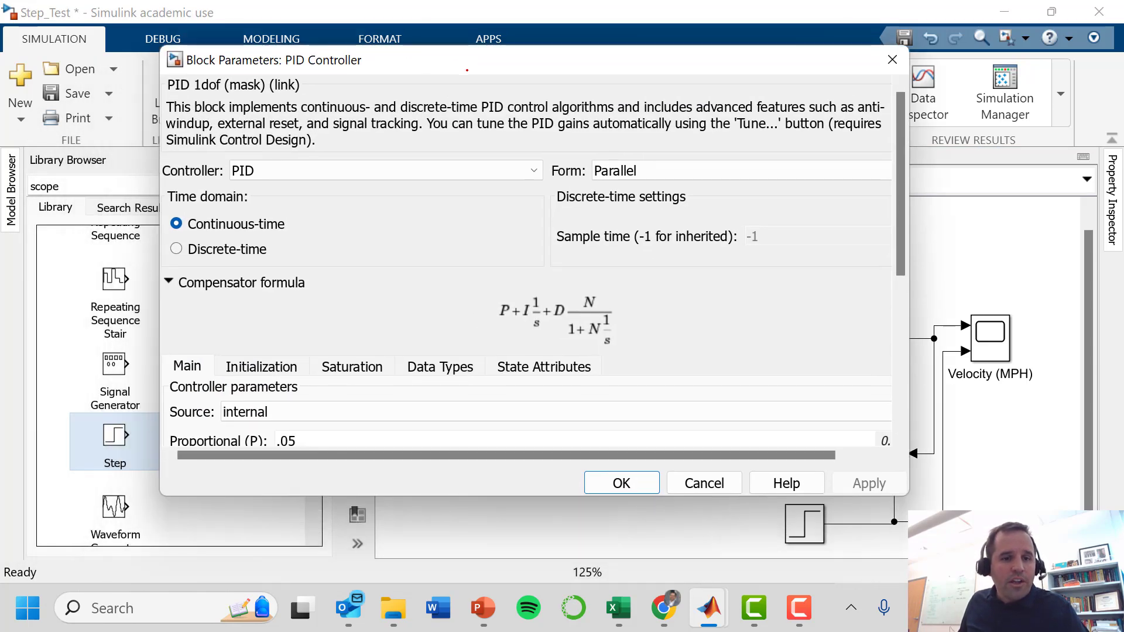
scroll(895, 213, "down", 2)
scroll(895, 213, "down", 3)
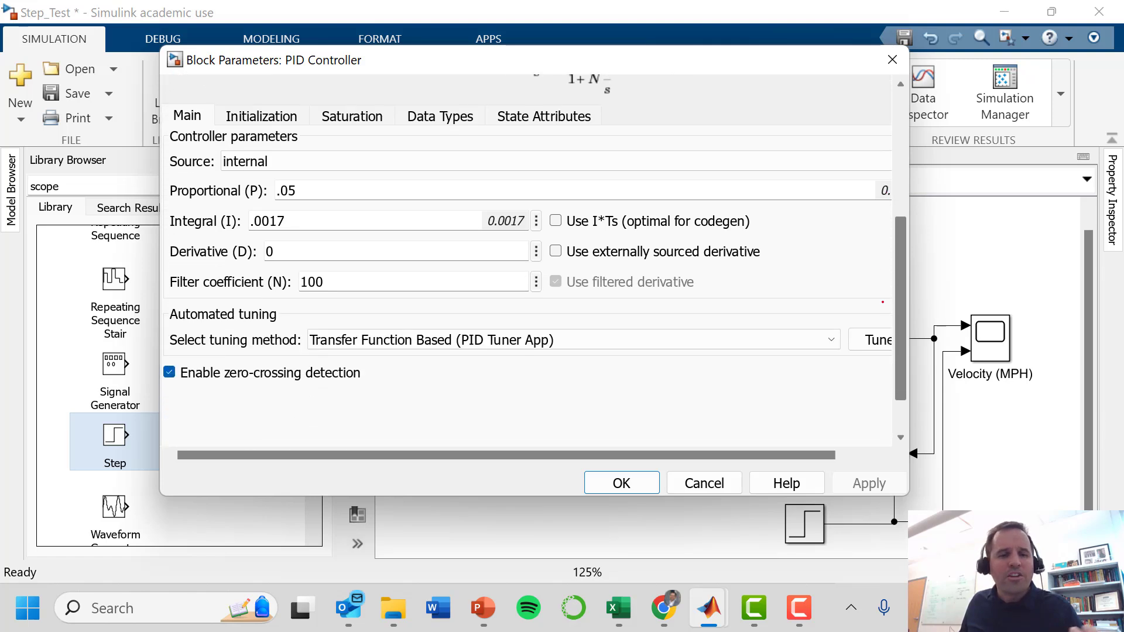
scroll(888, 282, "up", 1)
scroll(888, 281, "up", 1)
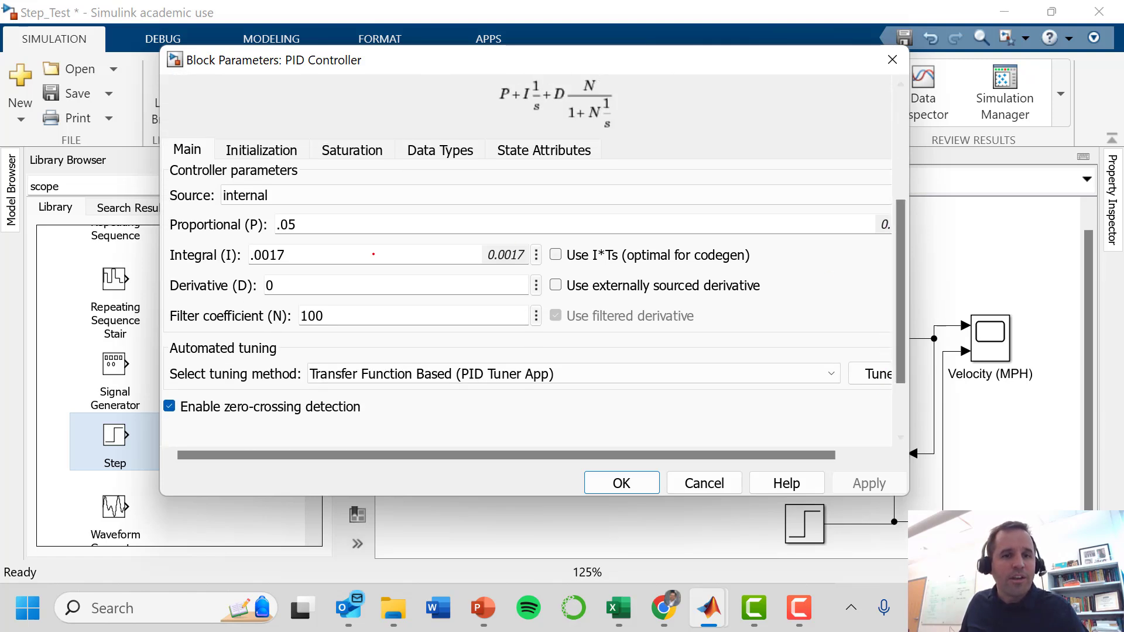
left_click(352, 150)
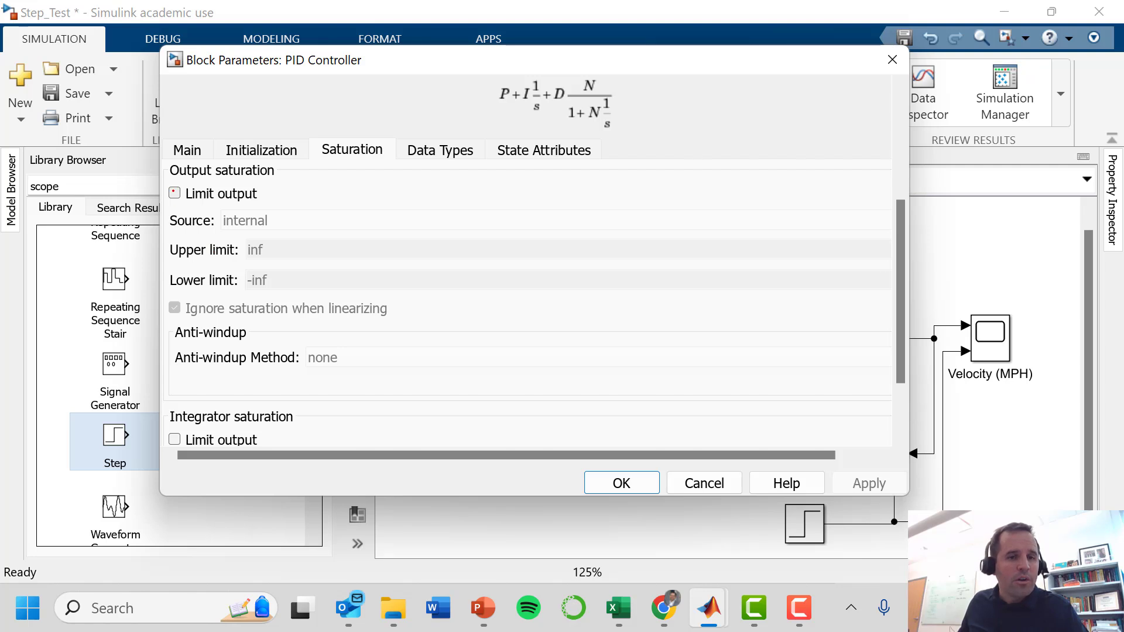
left_click(174, 193)
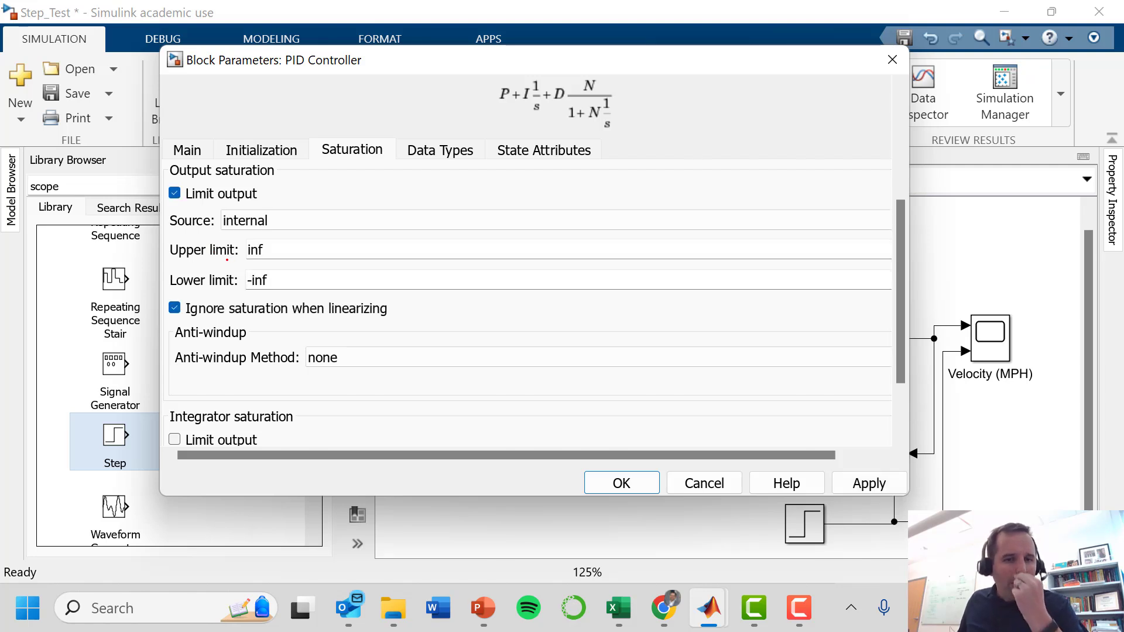
- Set the PID Controller's output saturation limits to 0 for the lower limit and 3 for the upper limit, and apply them
double_click(284, 246)
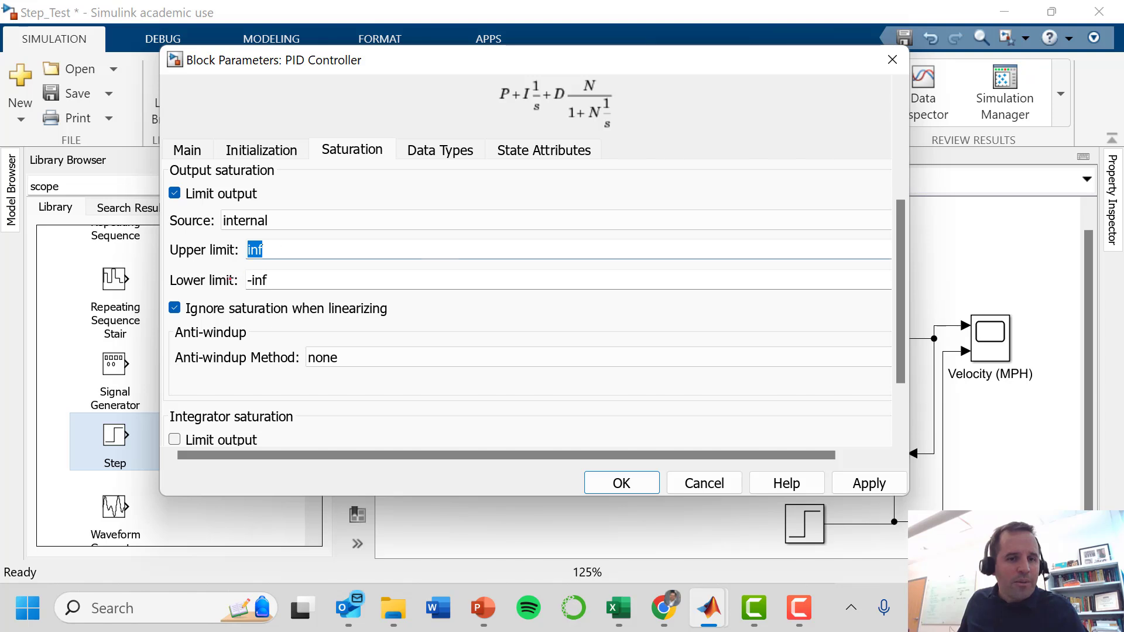
double_click(276, 281)
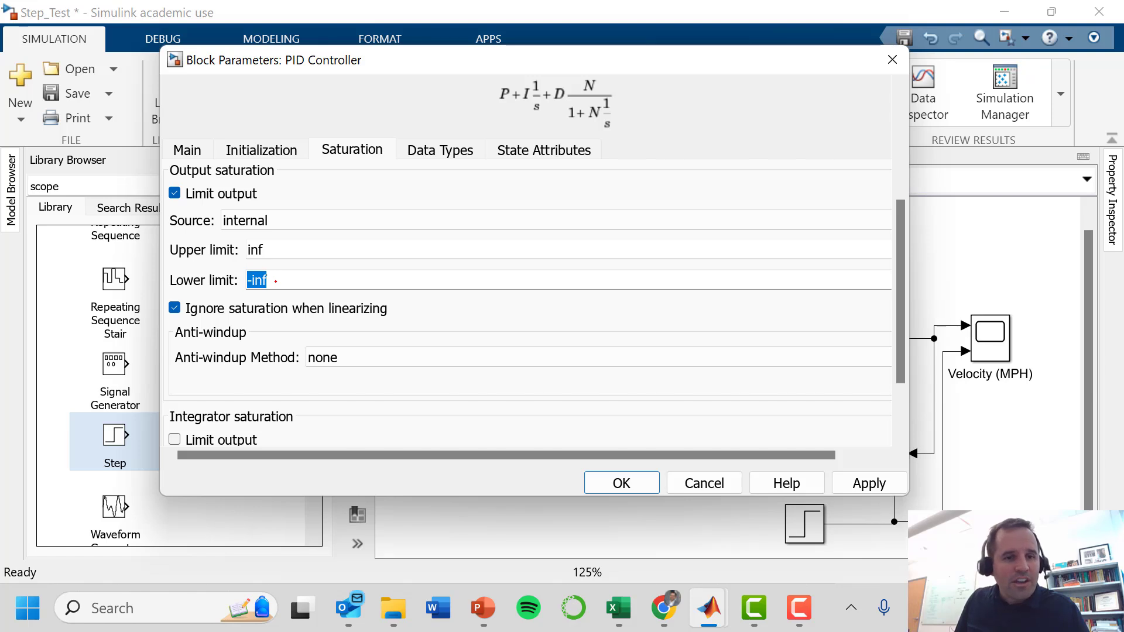
type("0")
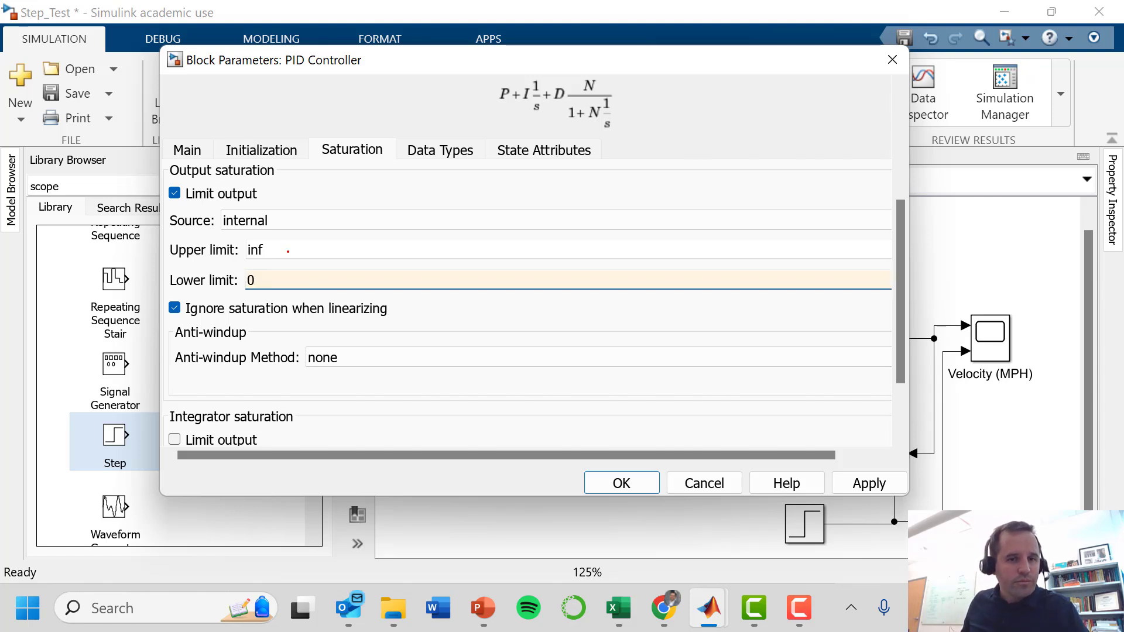
double_click(288, 250)
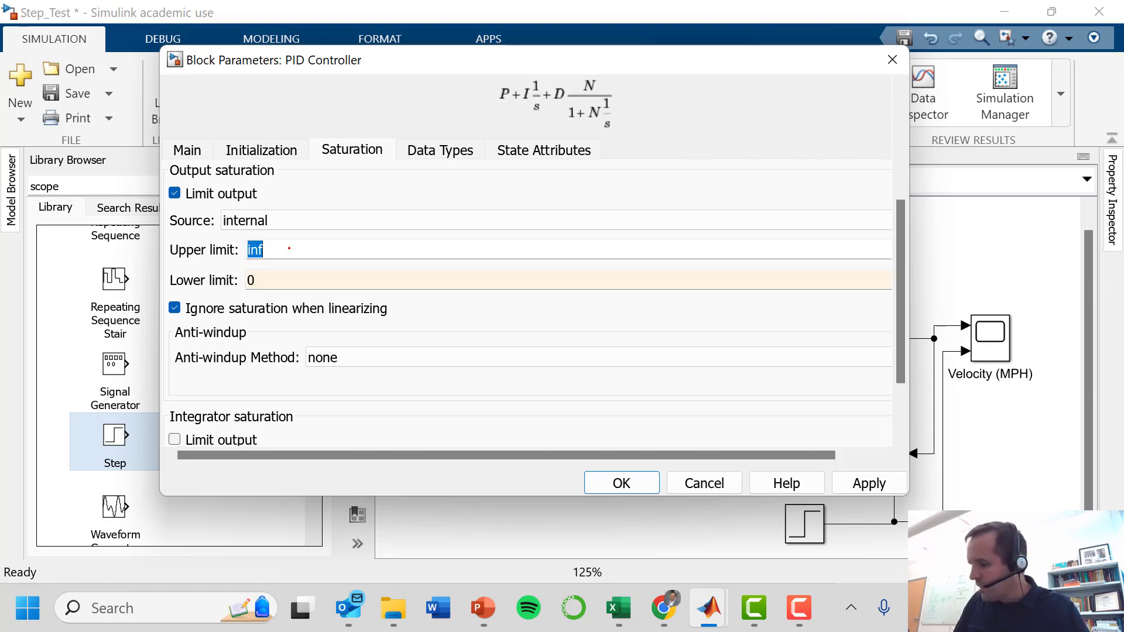
type("3")
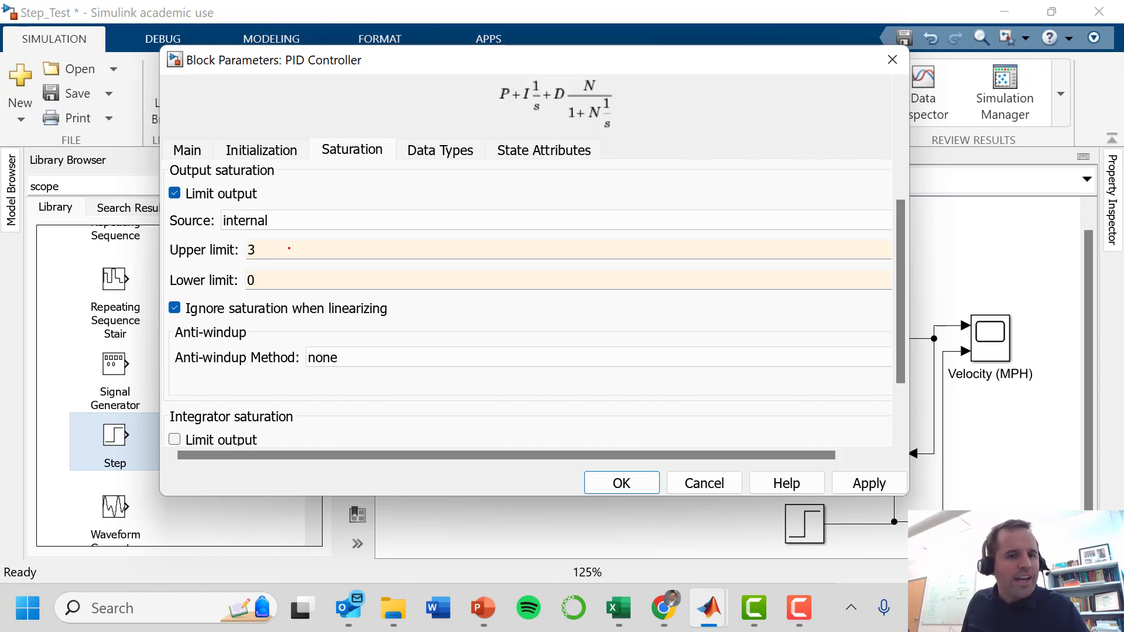
left_click(280, 280)
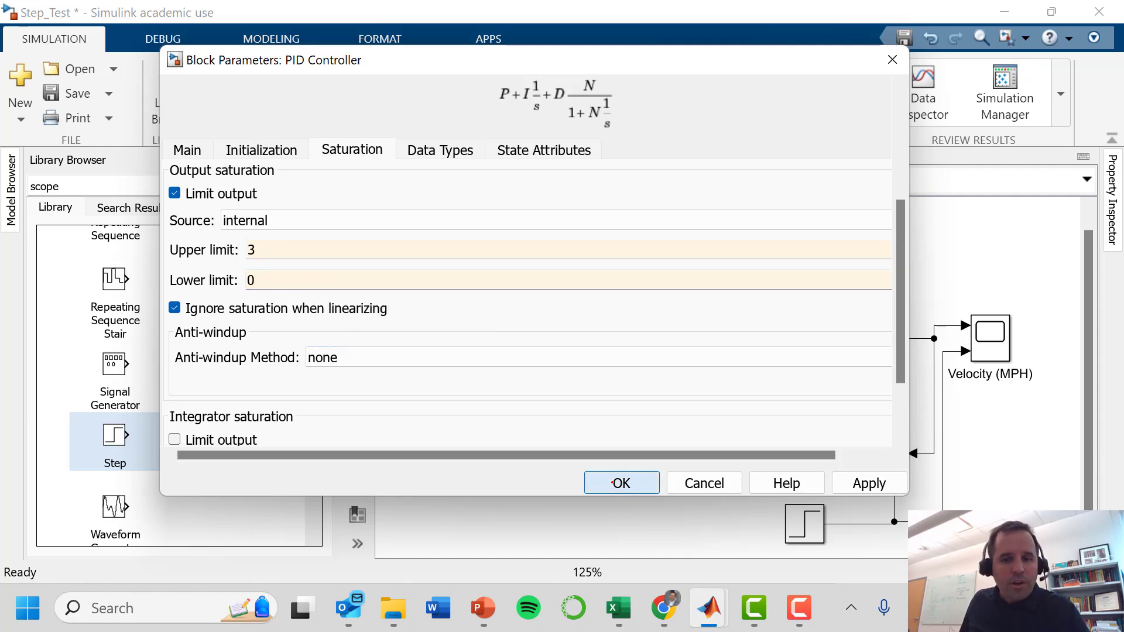
left_click(613, 483)
- Run the simulation and examine the full velocity response against the setpoint in the Velocity (MPH) scope
left_click(728, 76)
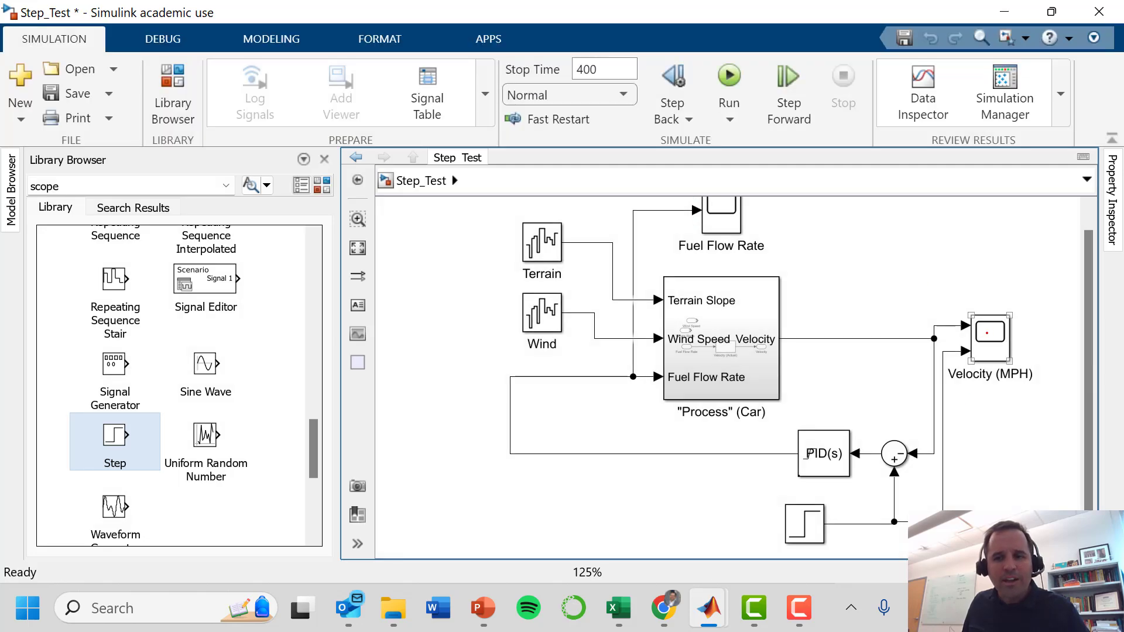
left_click(991, 332)
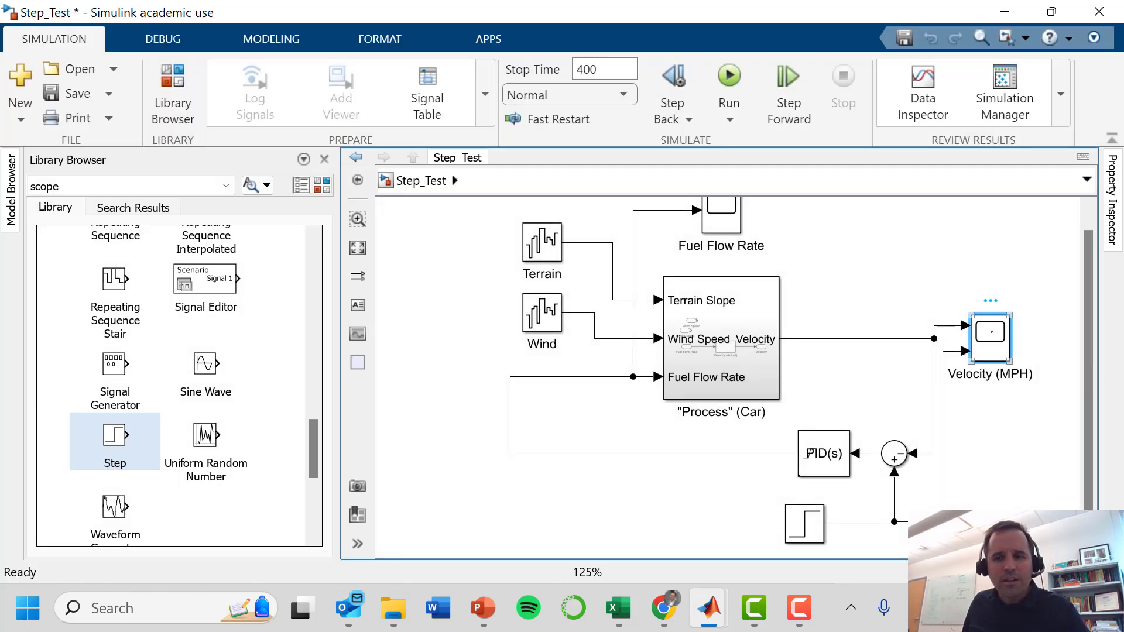
double_click(991, 332)
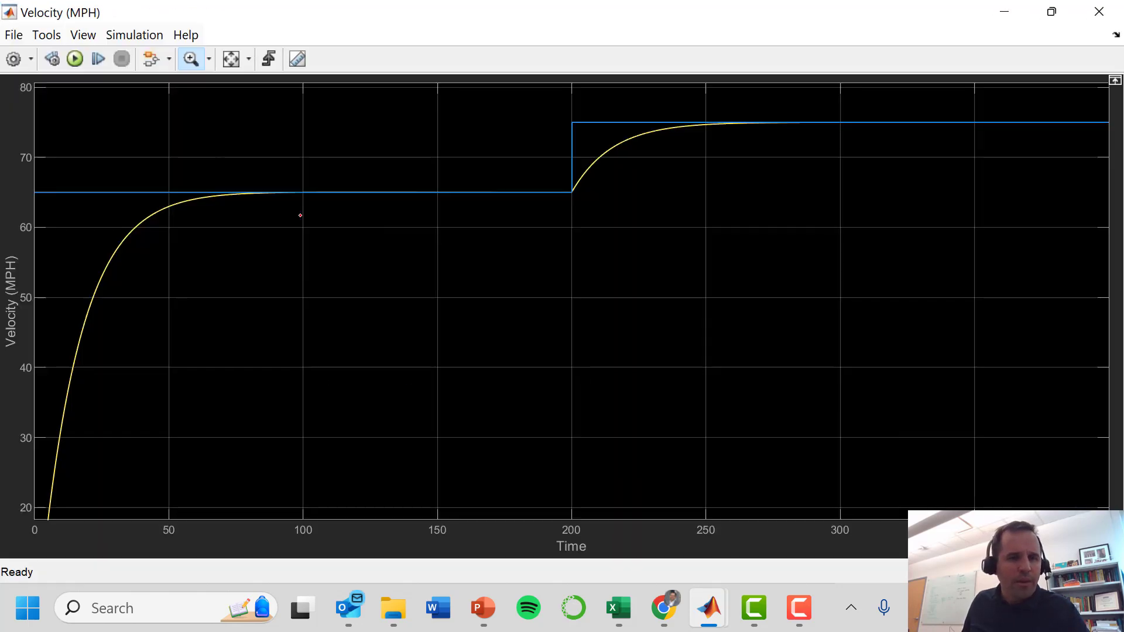
left_click(236, 65)
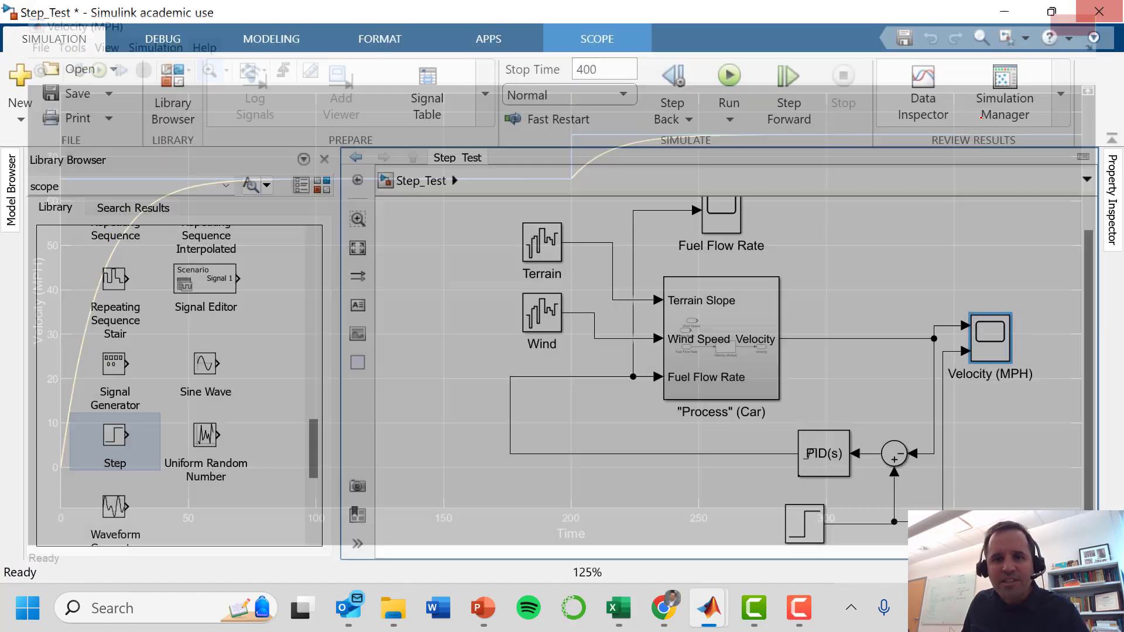
left_click(1099, 11)
- Examine the controller's limited output over the whole run in the Fuel Flow Rate scope, scaled to fit
double_click(721, 224)
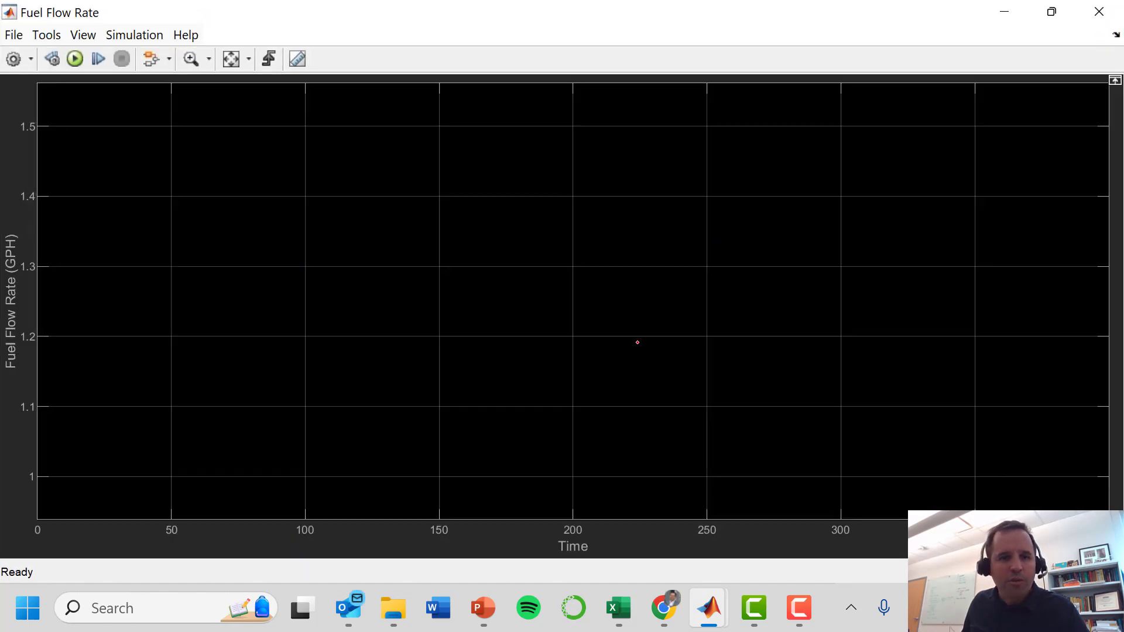
left_click(232, 59)
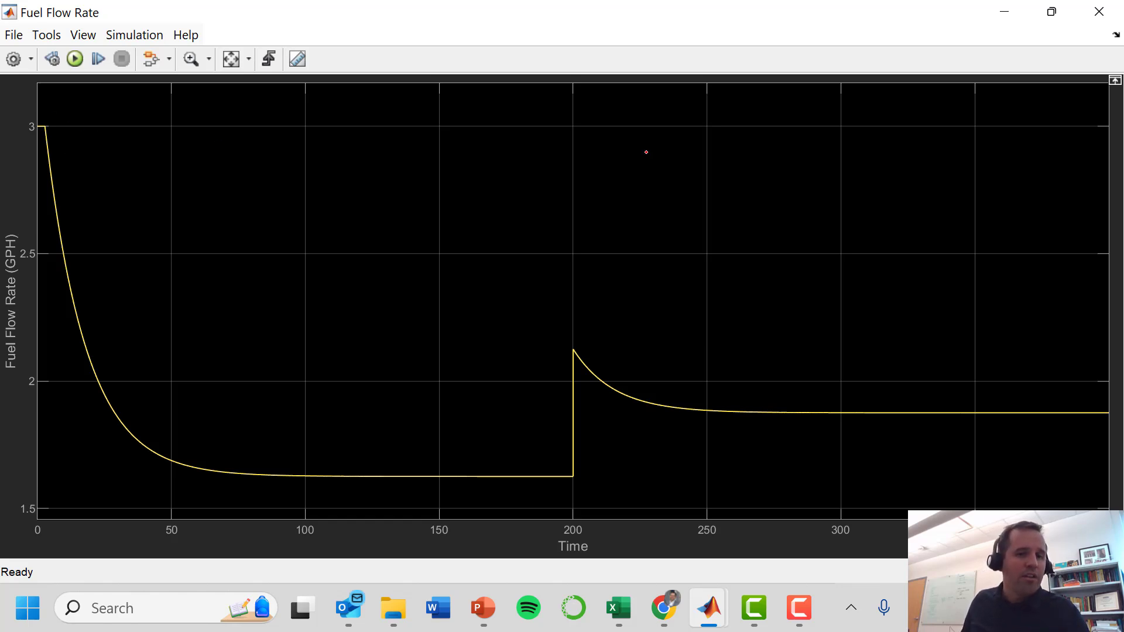
left_click(1099, 11)
- Switch to the PowerPoint slide show and review the "Close the Loop Again" diagram and the opening points of "Controller Tuning Procedure"
mouse_move(754, 608)
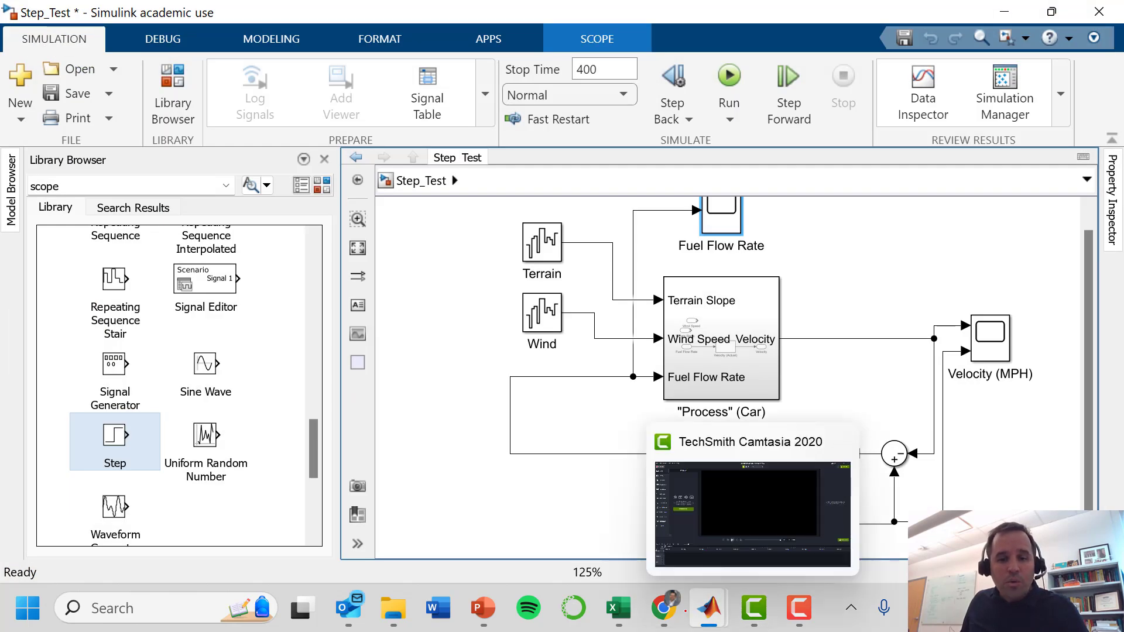
mouse_move(484, 609)
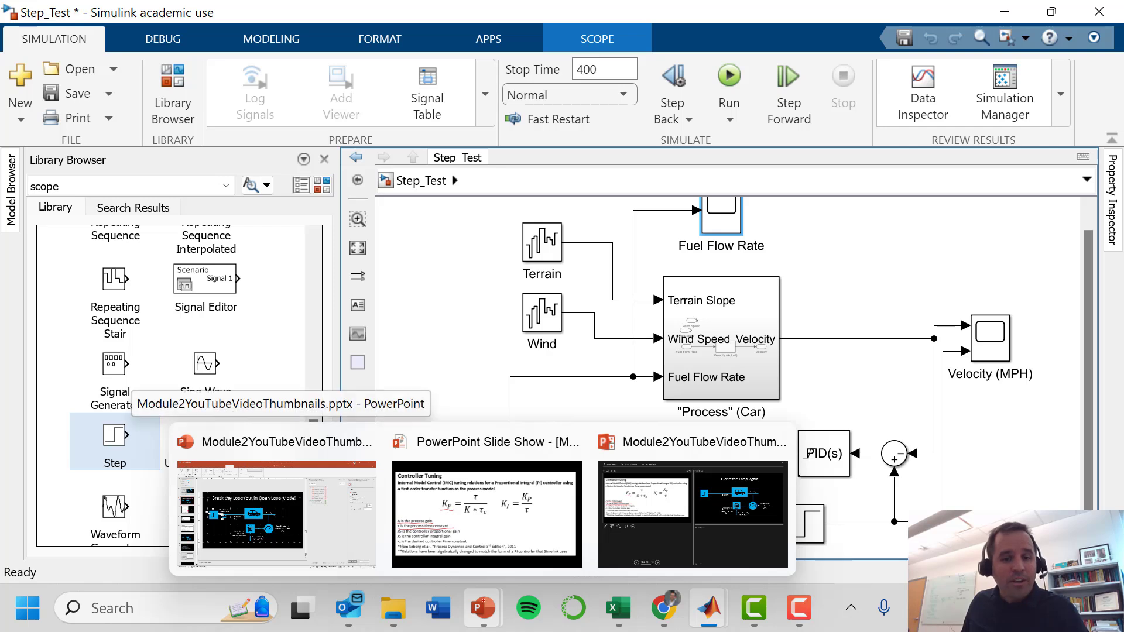
left_click(478, 434)
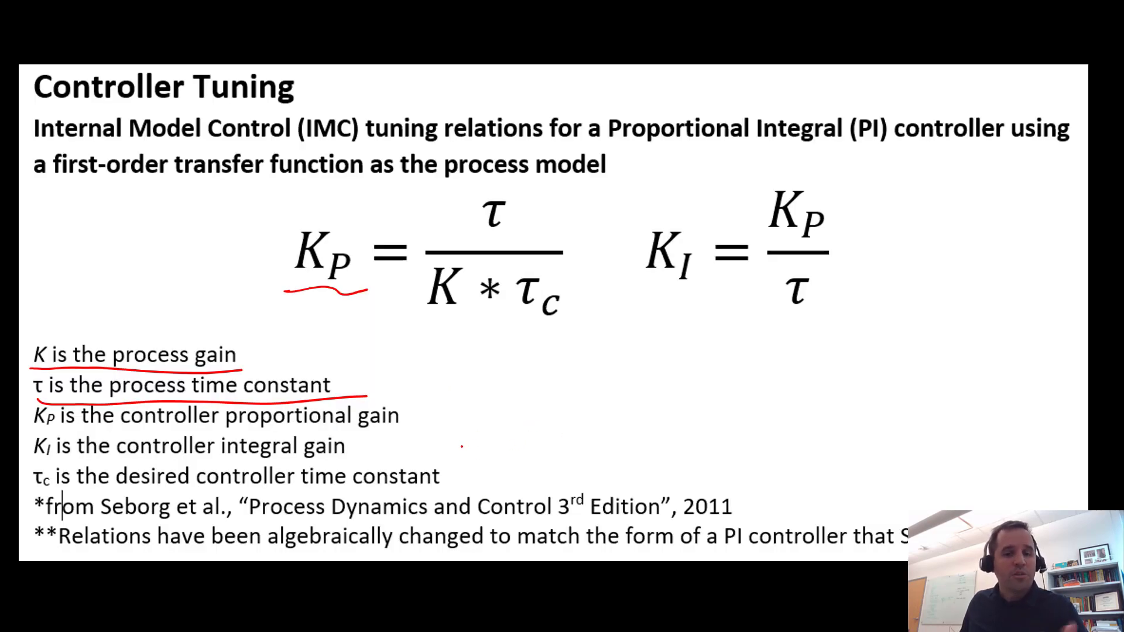
key("Right")
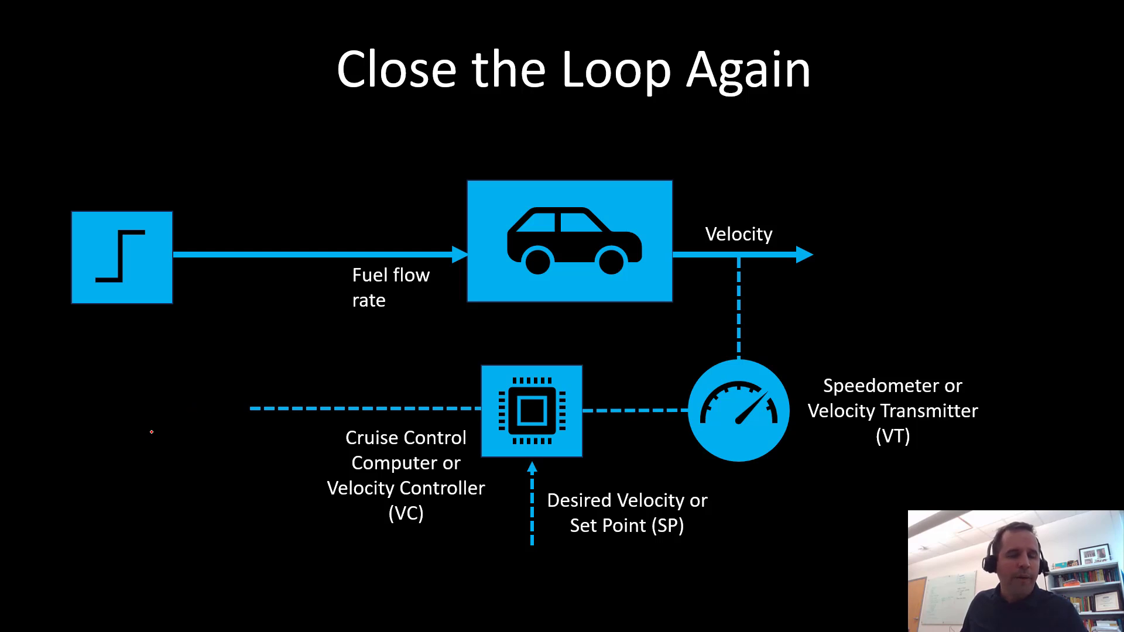
key("Right")
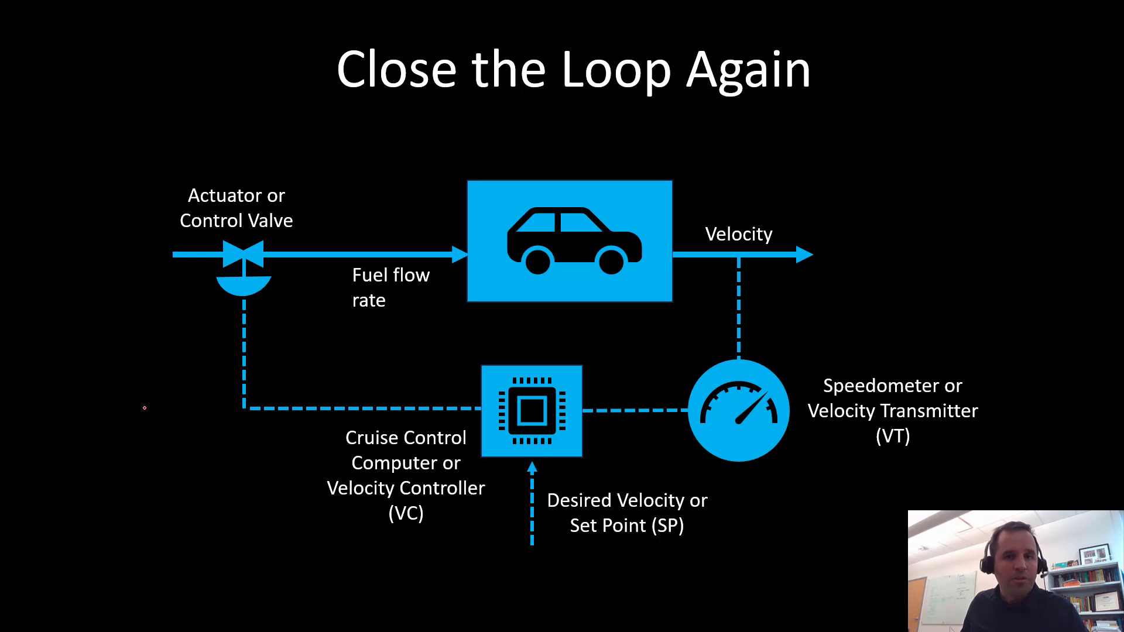
key("Right")
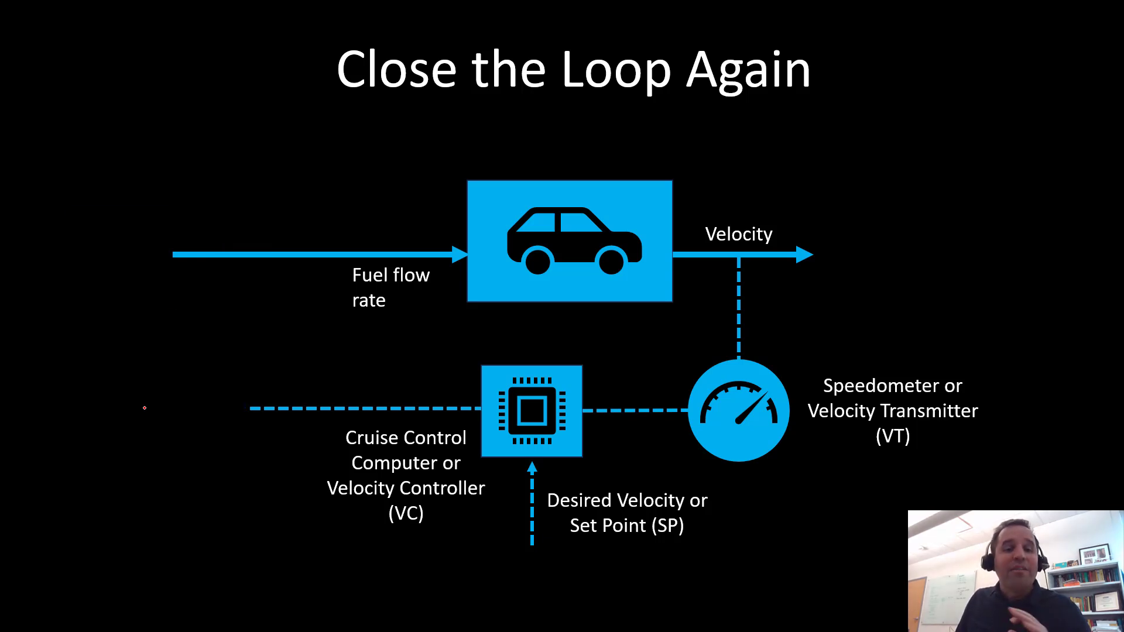
key("Right")
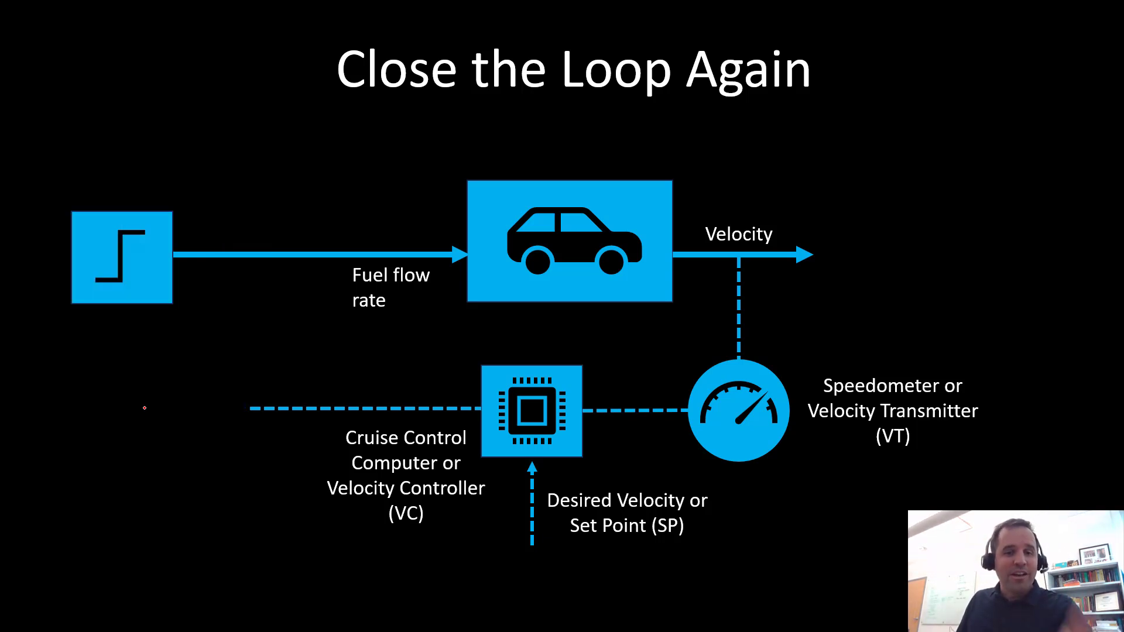
key("Right")
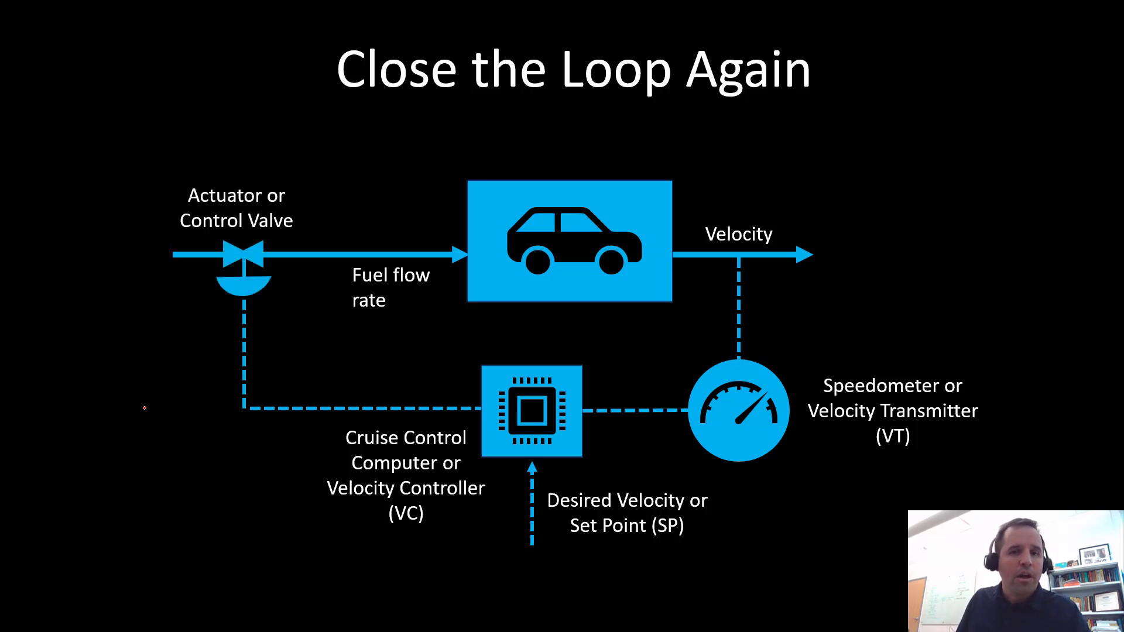
key("Right")
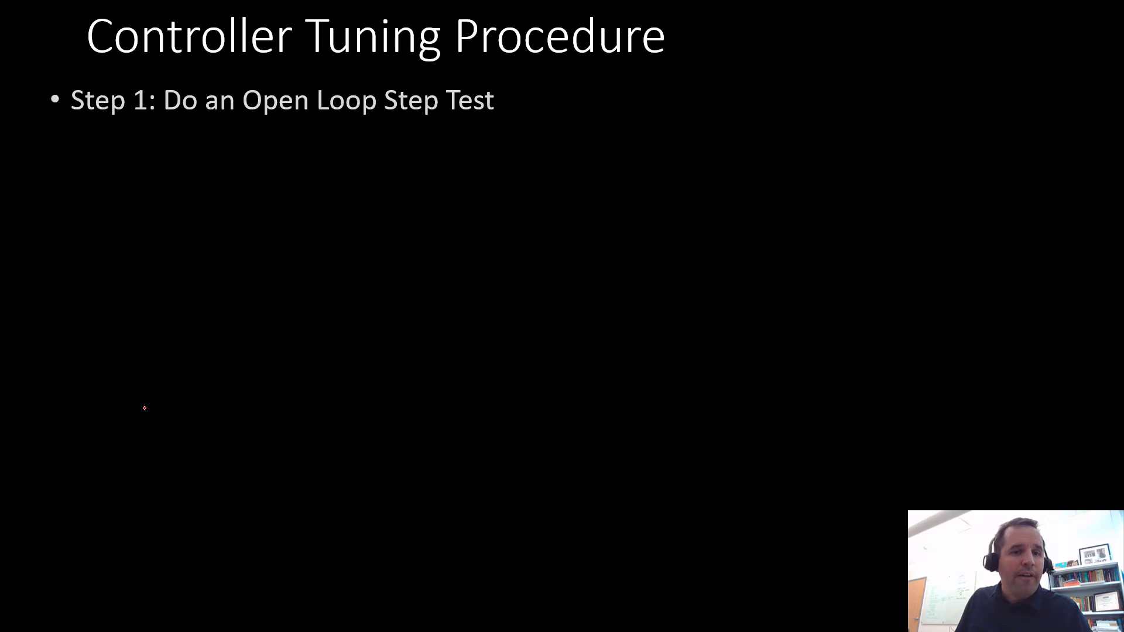
key("Right")
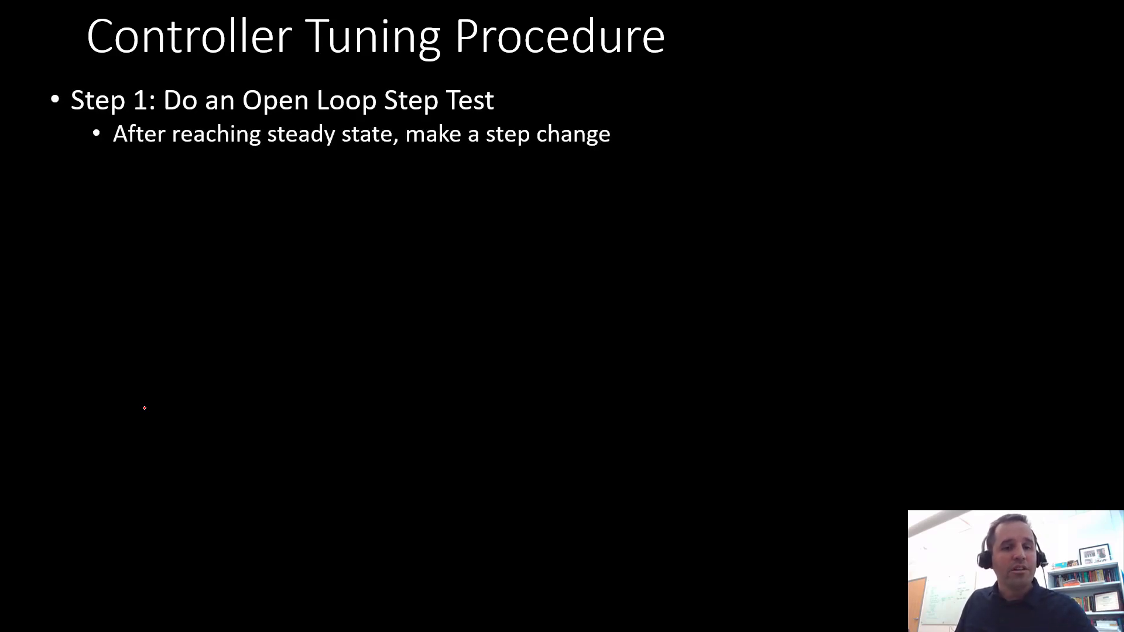
key("Right")
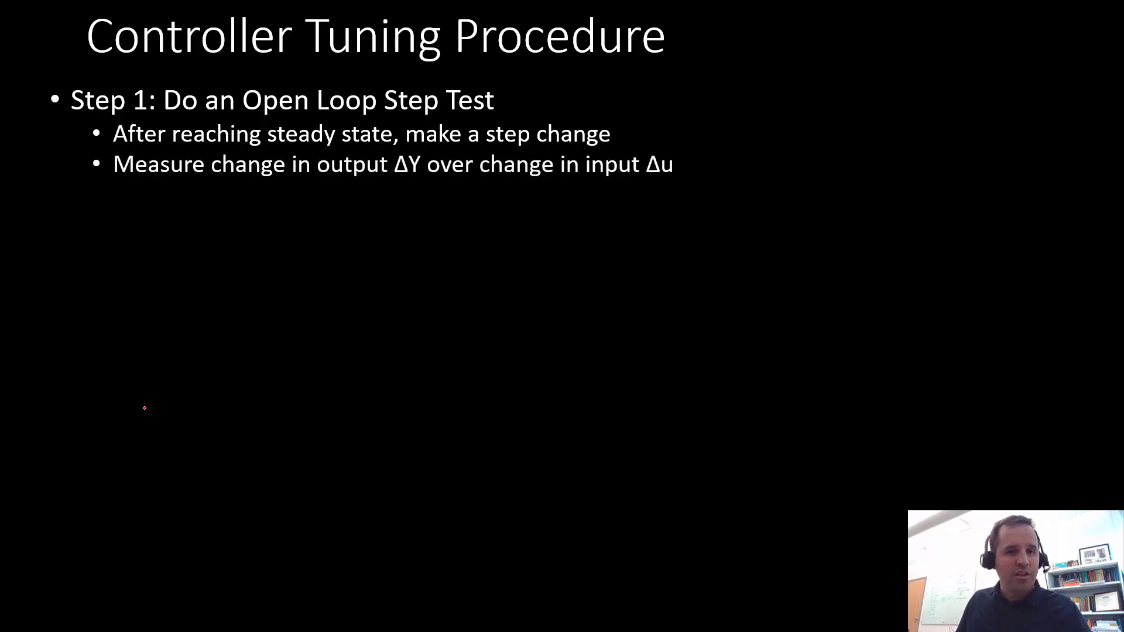